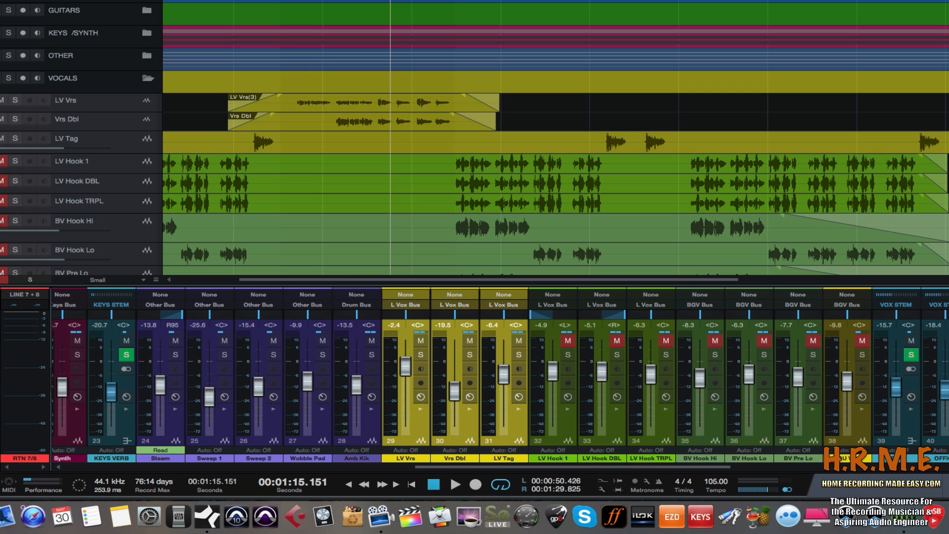
- Play the verse from about 0:53, setting the Vrs Dbl volume to -14.6 dB and the Amb Kik volume to -15.2 dB
click(291, 0)
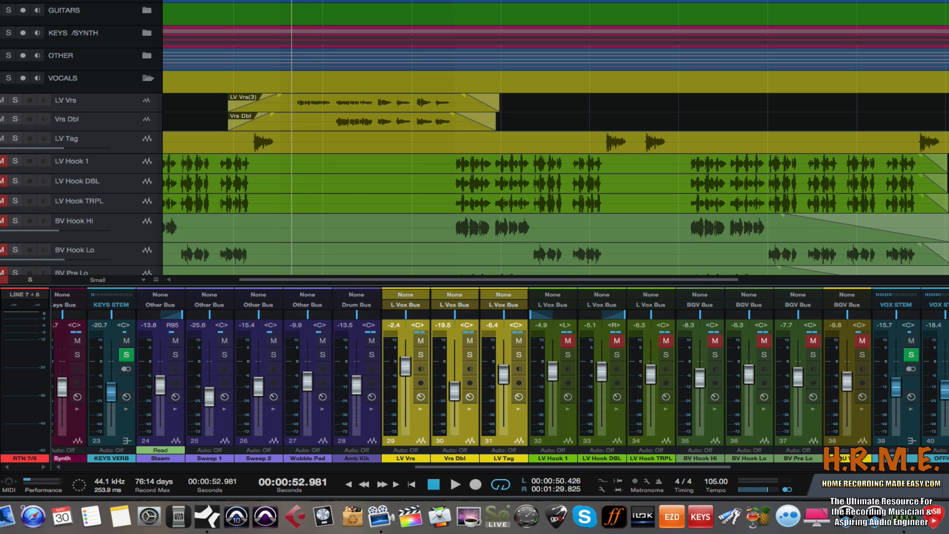
key(space)
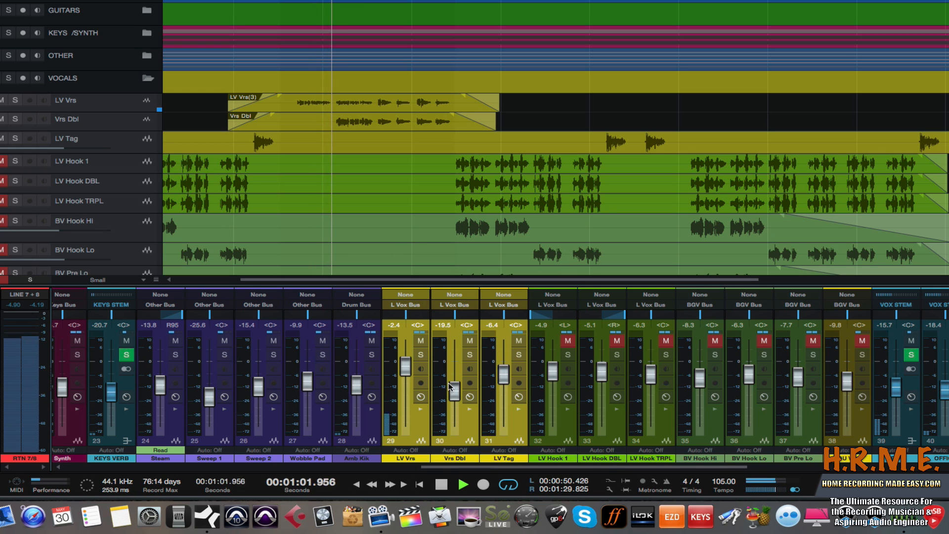
click(455, 413)
drag(454, 395, 451, 391)
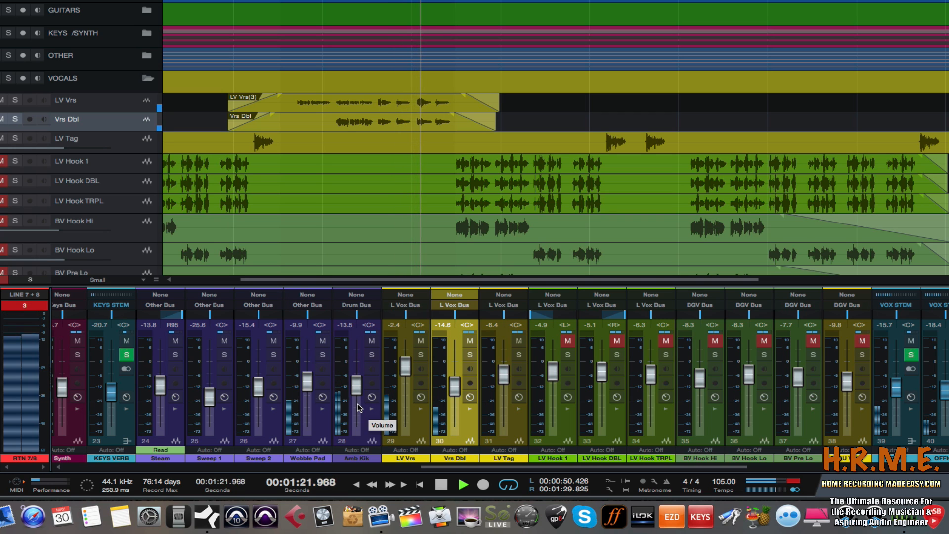
drag(356, 386, 356, 389)
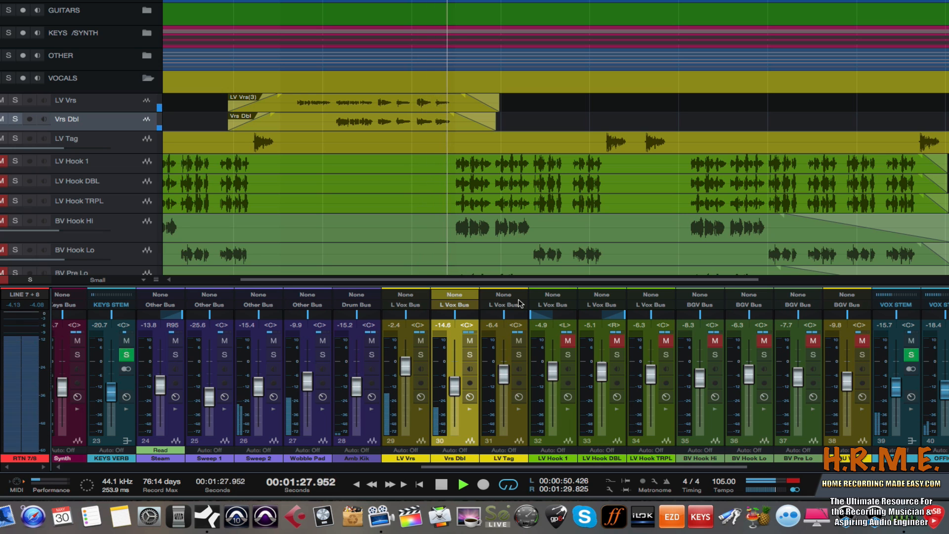
key(space)
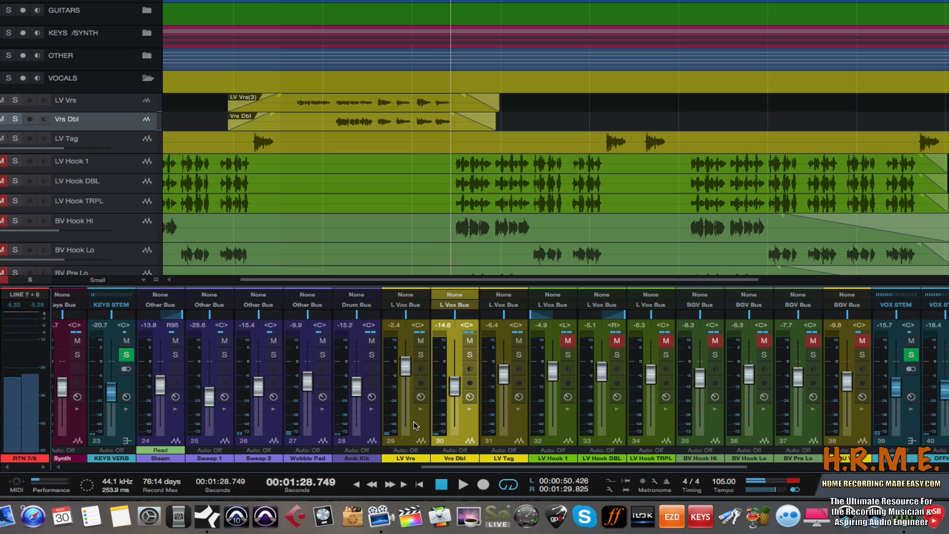
- Play the song from about 0:42 and set the LV Tag channel's volume to -5.9 dB
click(416, 426)
click(463, 426)
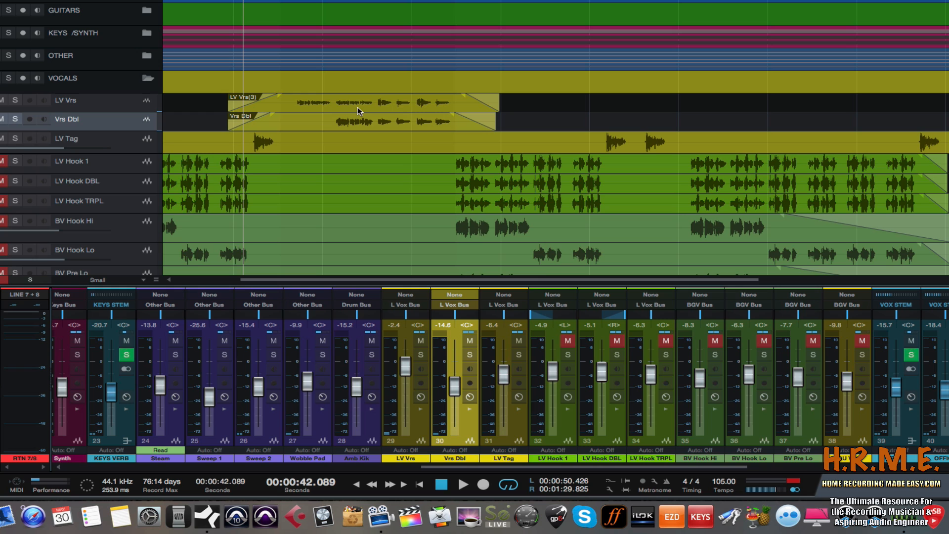
click(514, 428)
key(space)
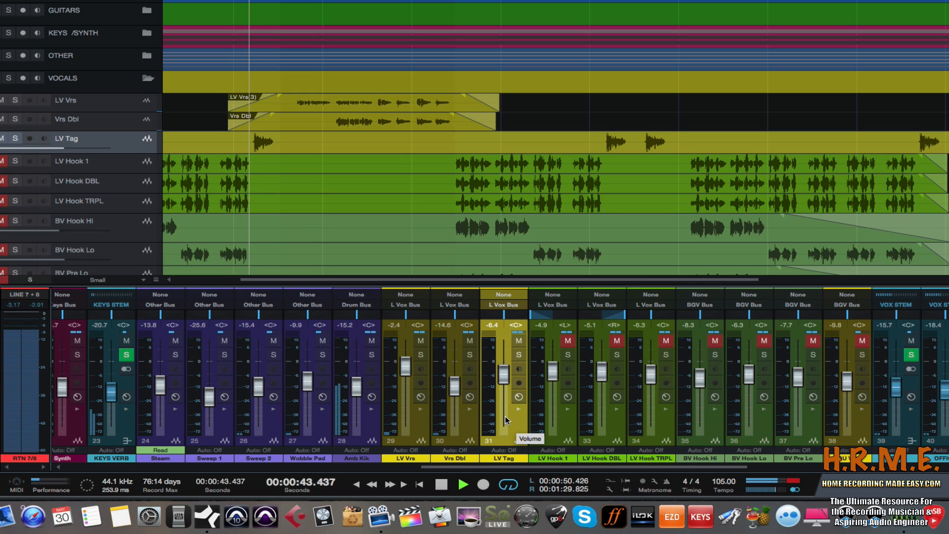
drag(507, 385, 507, 375)
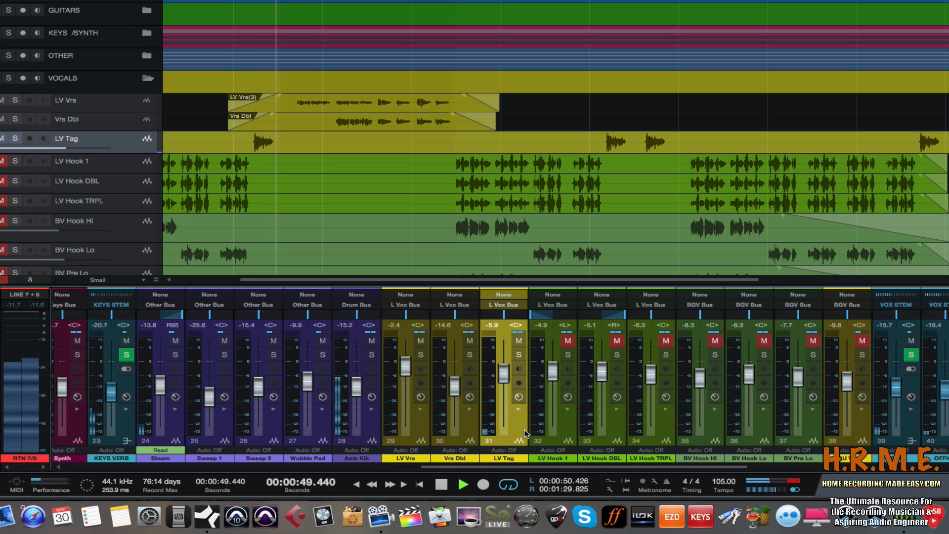
key(space)
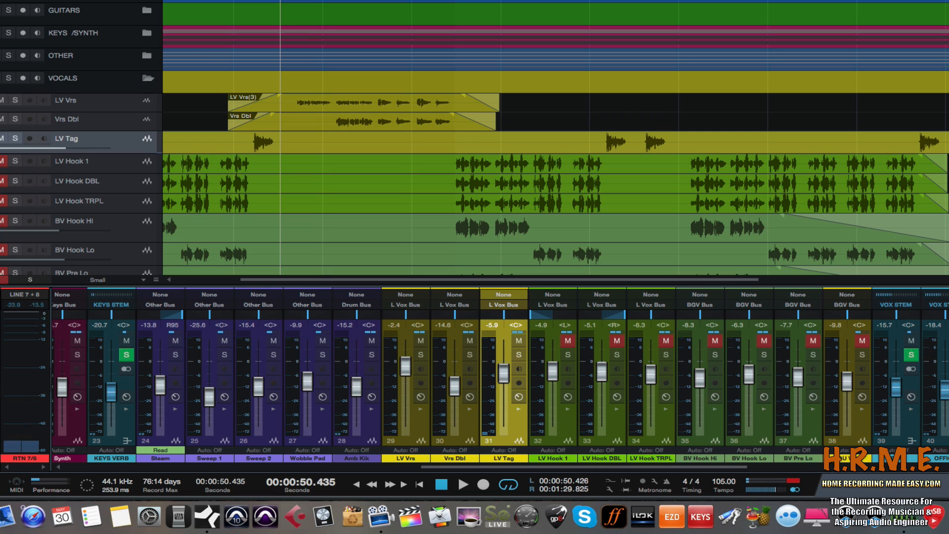
- Play the verse from about 0:56 and expand the LV Vrs channel to show its inserts and sends
click(305, 1)
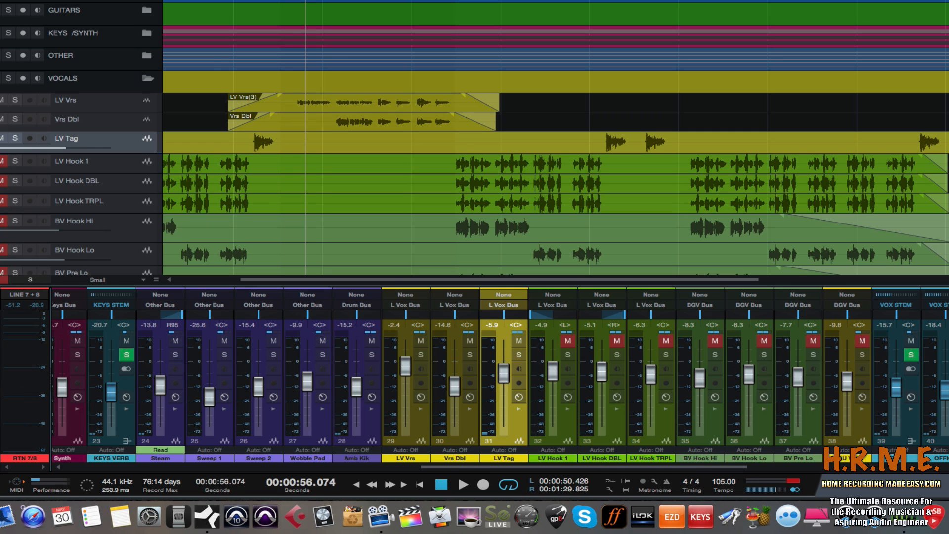
click(141, 106)
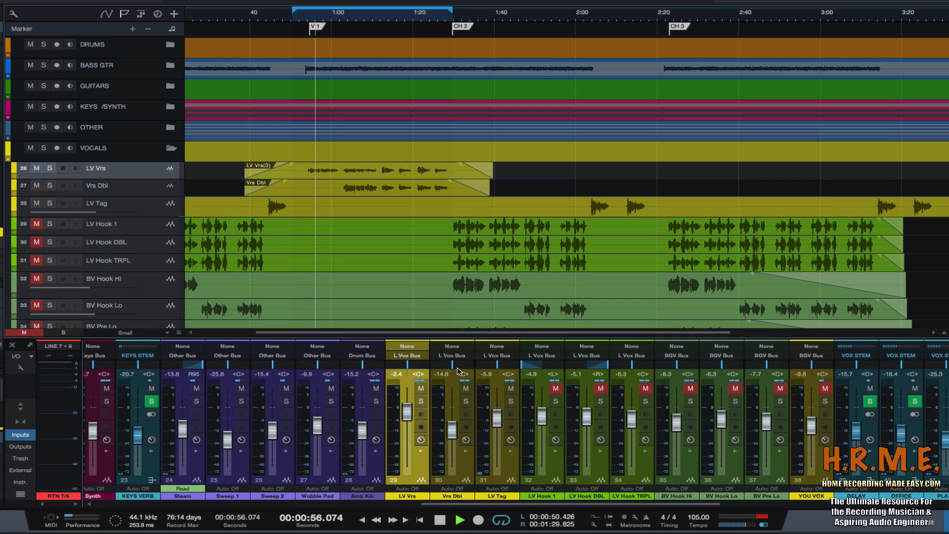
click(421, 450)
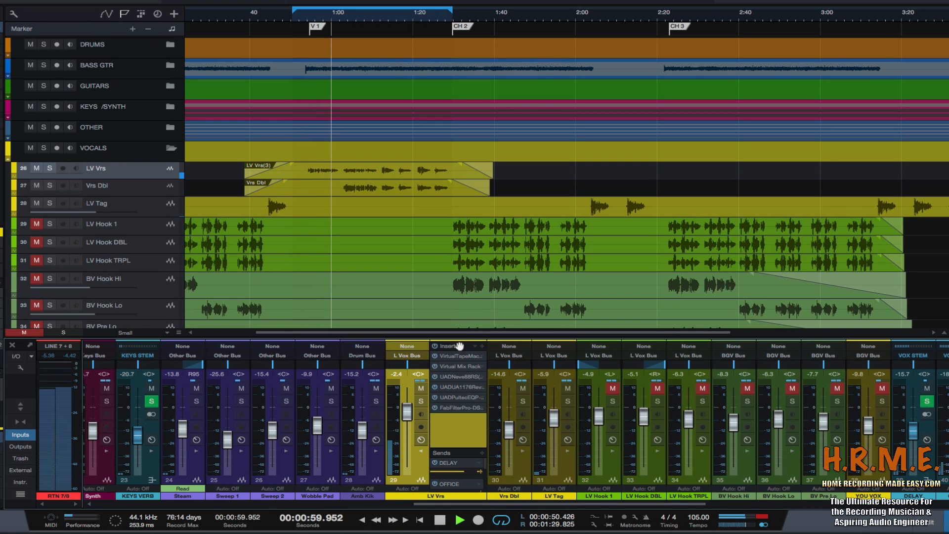
key(space)
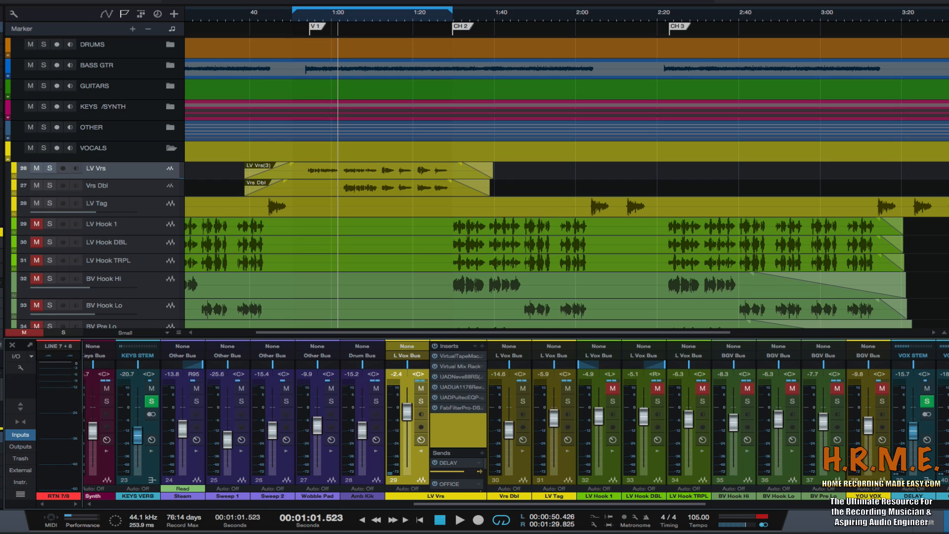
- Review the settings of the Virtual Tape Machines and Virtual Mix Rack inserts on LV Vrs
click(451, 357)
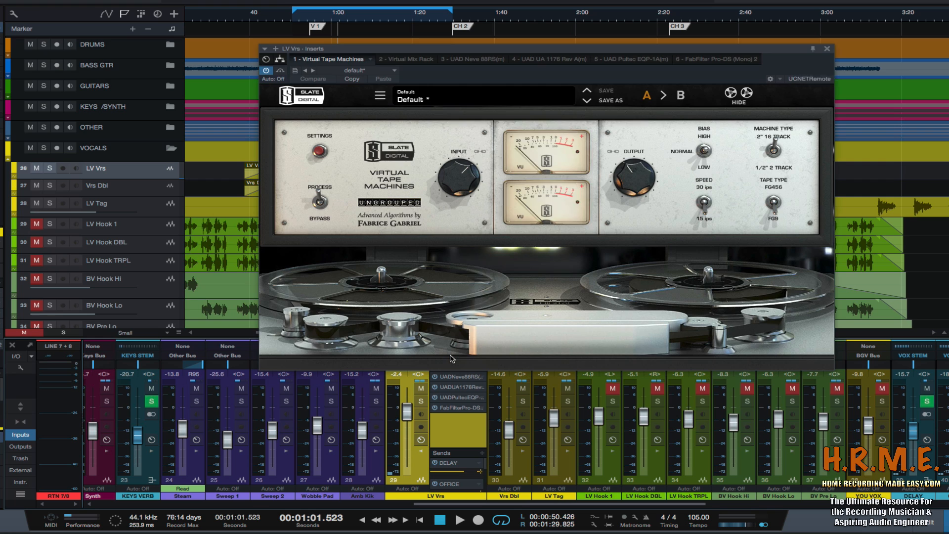
drag(439, 49, 372, 23)
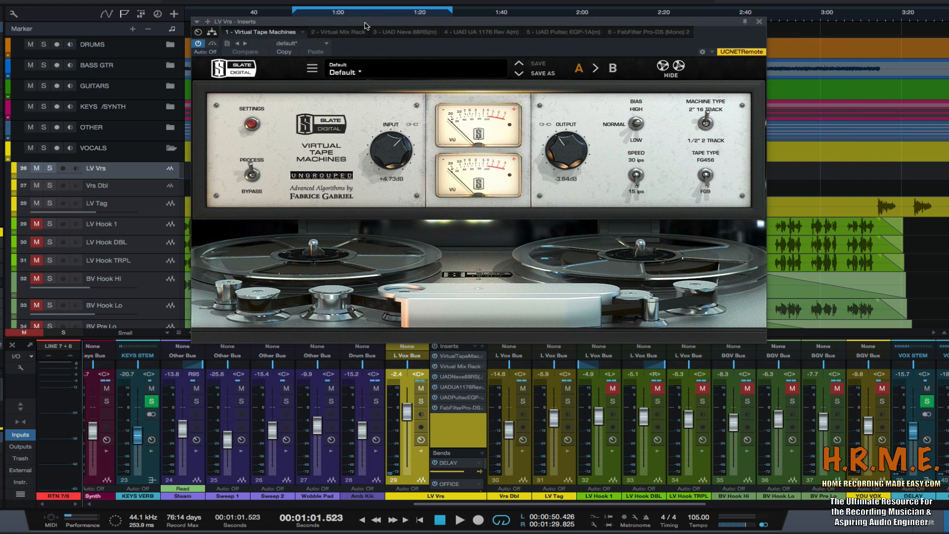
click(338, 32)
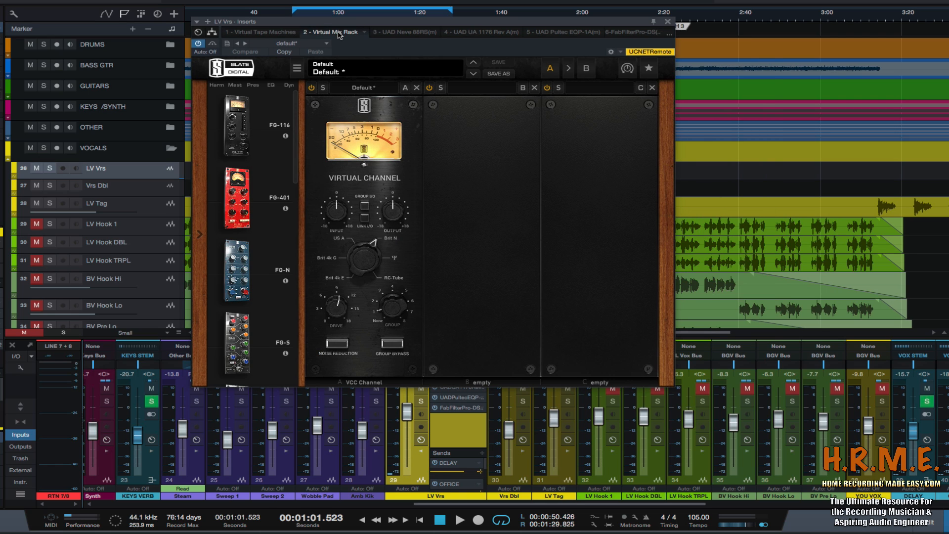
drag(342, 21, 342, 19)
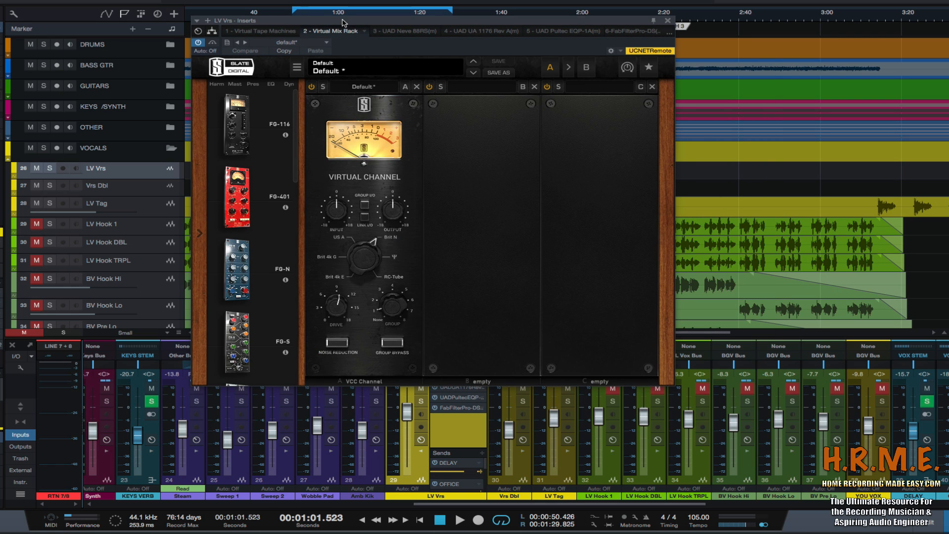
- Open the UAD Neve 88RS insert on LV Vrs and compare the verse with the channel strip switched off and on
click(415, 31)
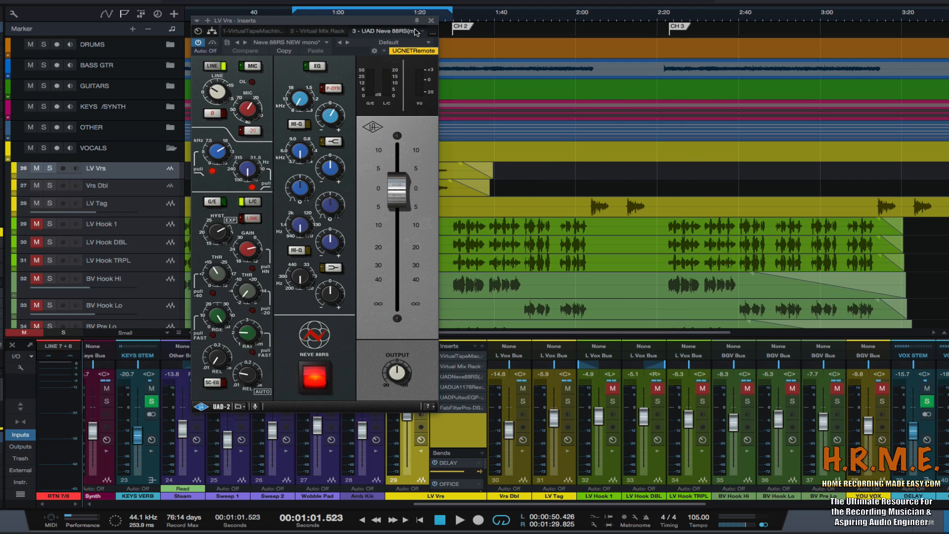
drag(360, 23, 368, 22)
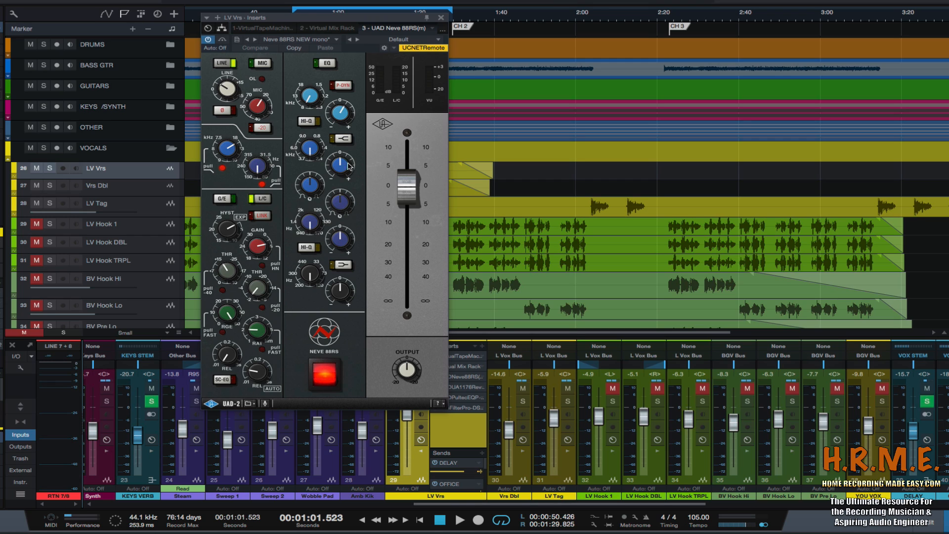
key(space)
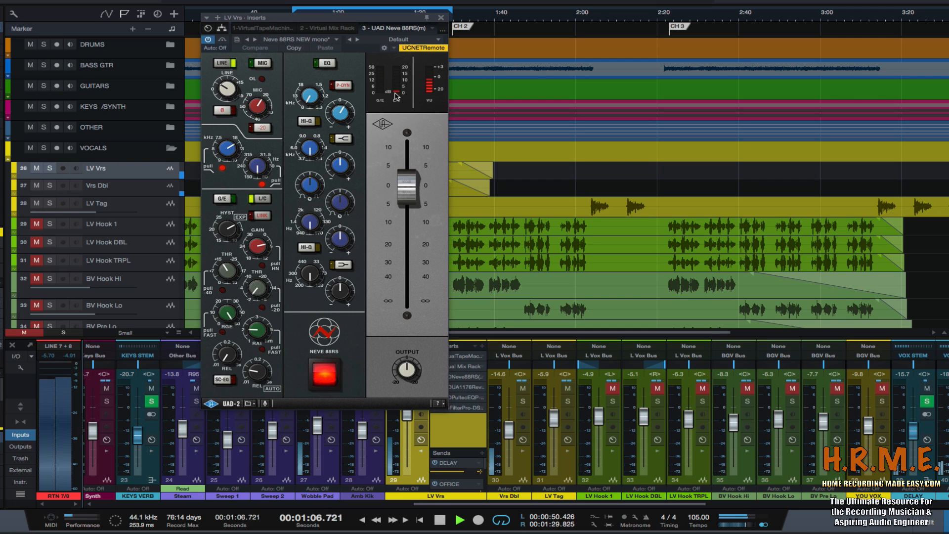
drag(352, 29, 386, 88)
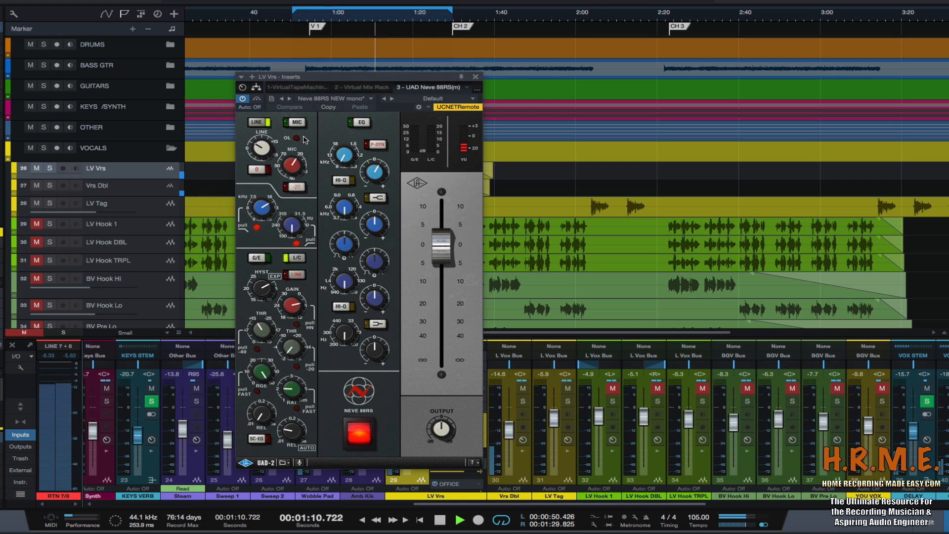
click(357, 437)
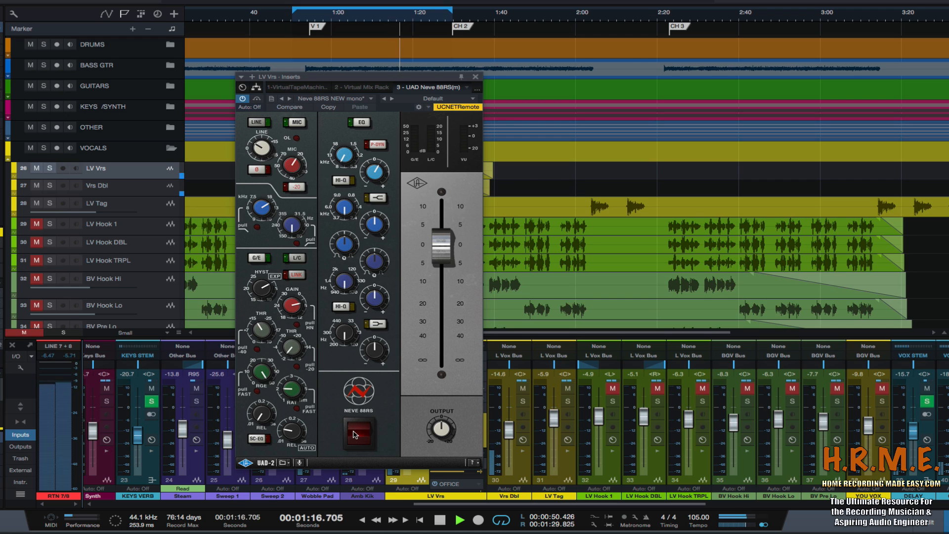
click(354, 435)
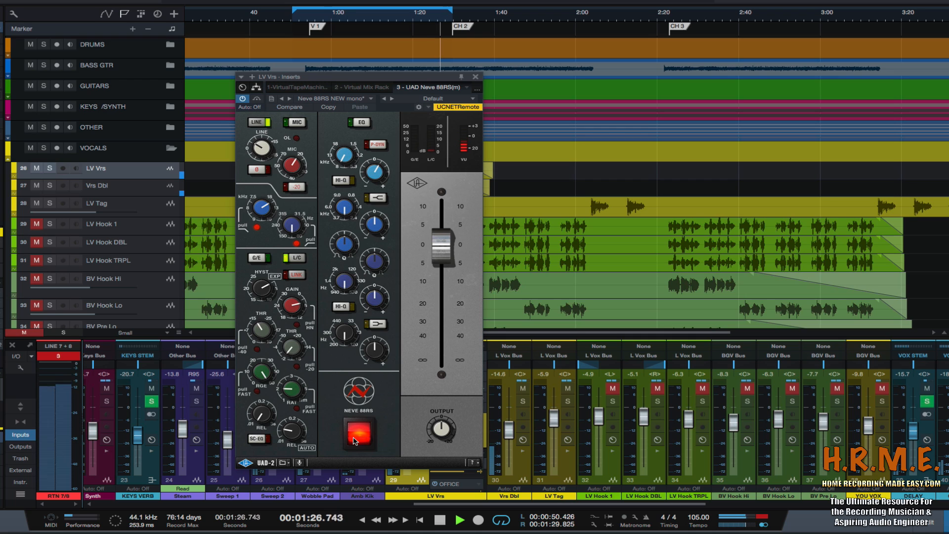
key(space)
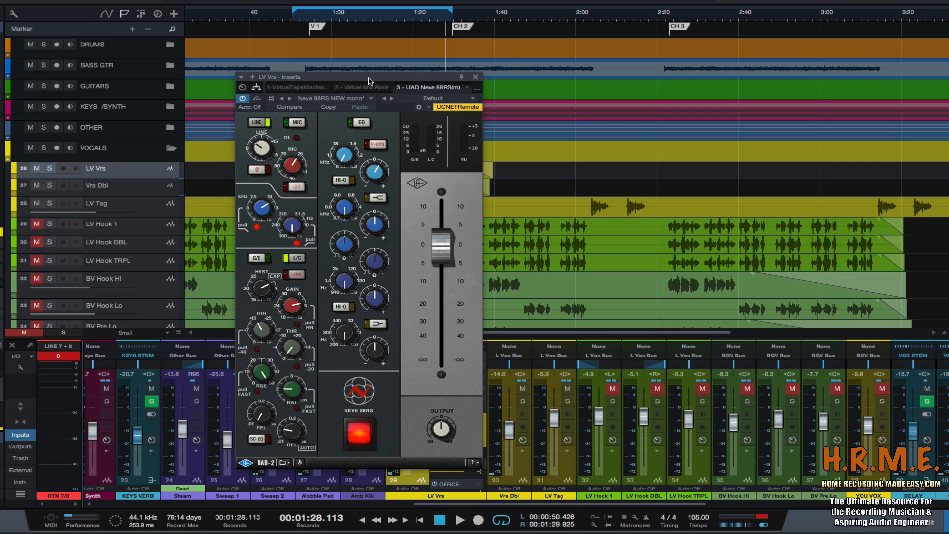
drag(369, 81, 368, 68)
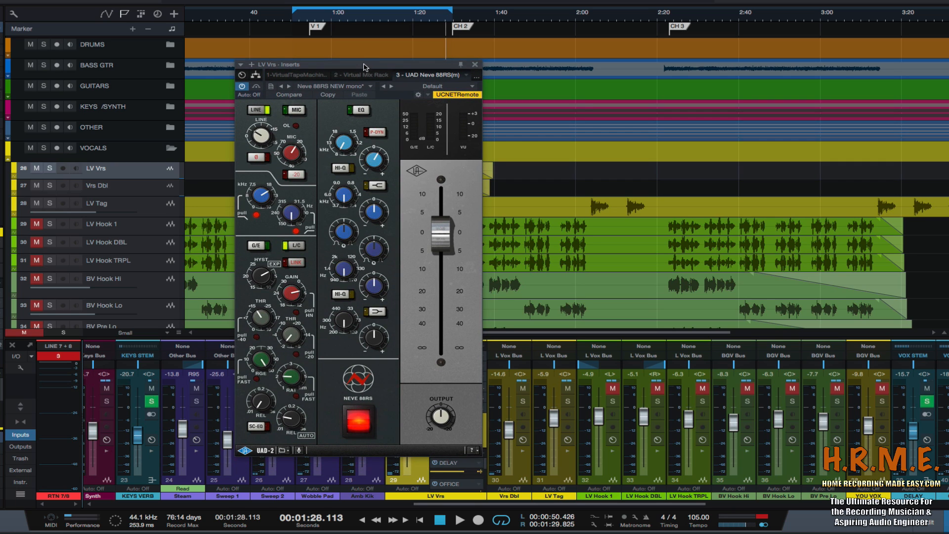
click(473, 68)
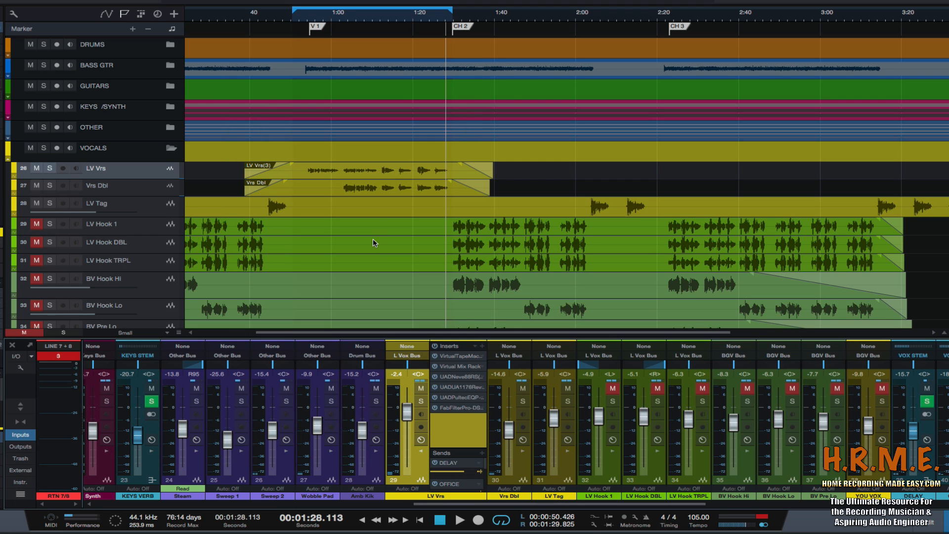
- Open the UAD UA 1176 Rev A insert on LV Vrs for review and clear the LINE 7 + 8 clip indicator
click(459, 388)
drag(384, 67, 289, 153)
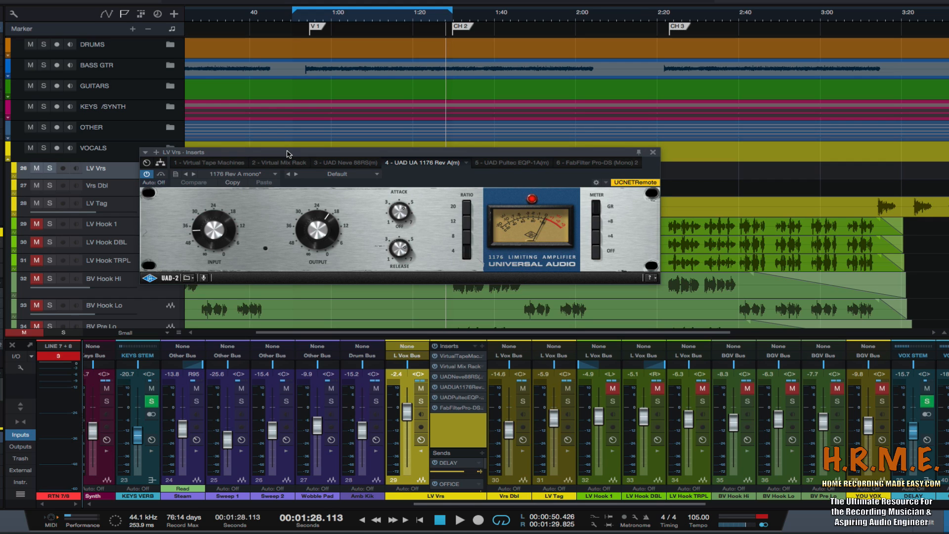
click(55, 356)
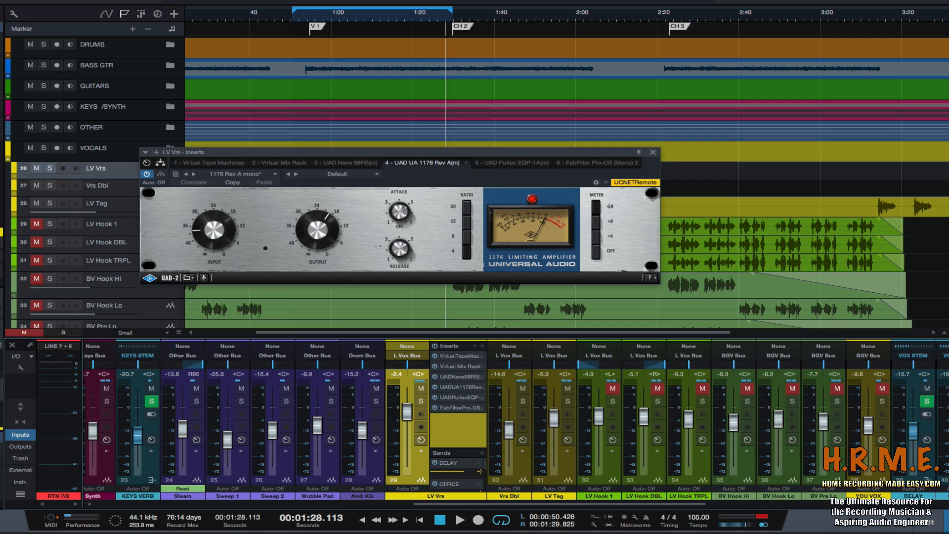
drag(519, 155, 523, 155)
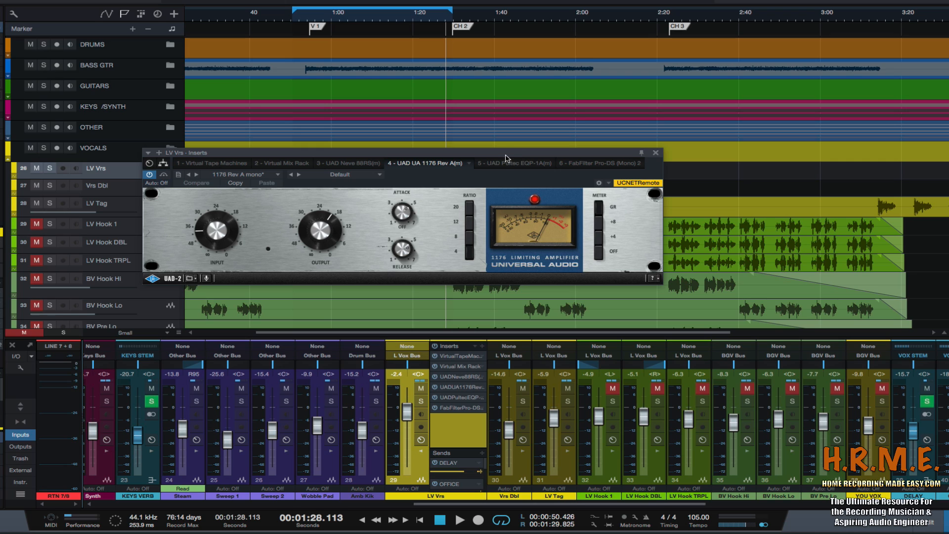
drag(508, 157, 509, 160)
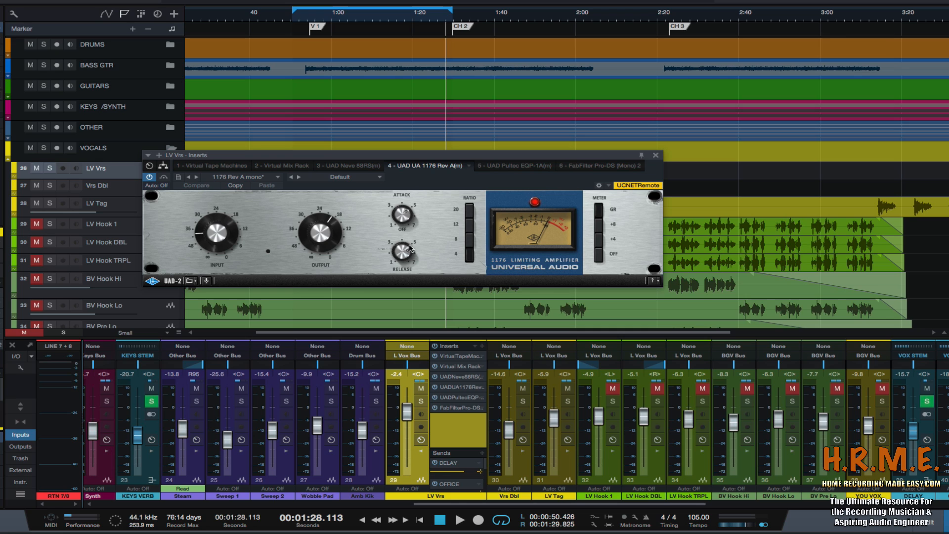
- Play the verse from about 0:53 and toggle the 1176 Rev A's bypass to compare the vocal with and without it
click(304, 18)
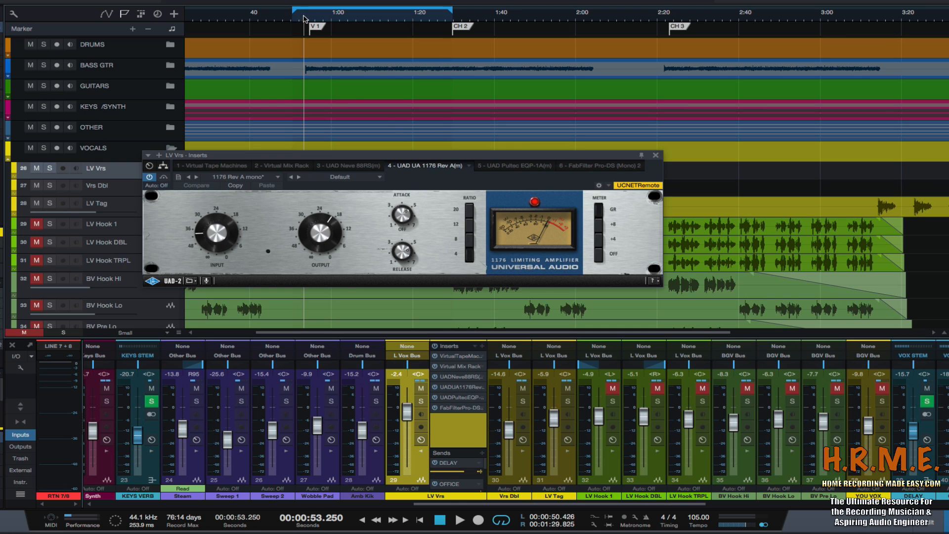
key(space)
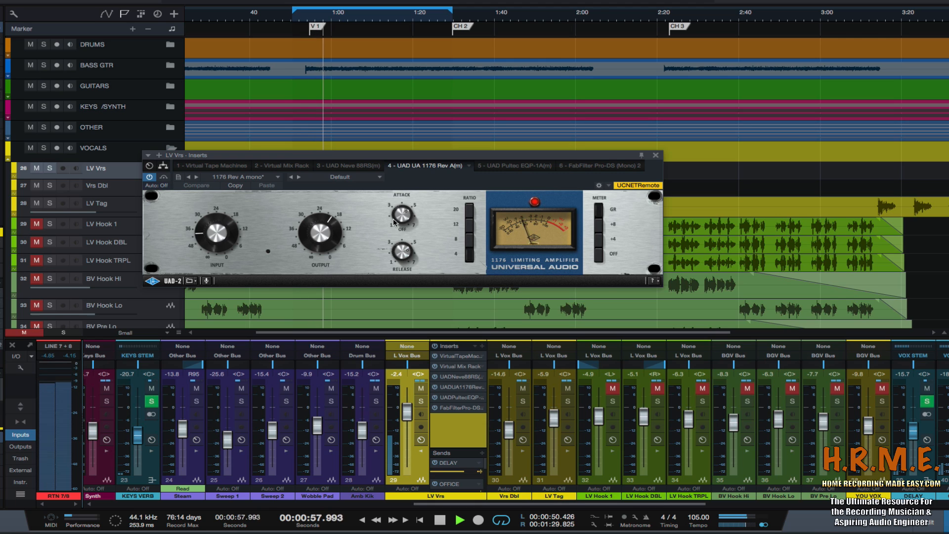
click(165, 177)
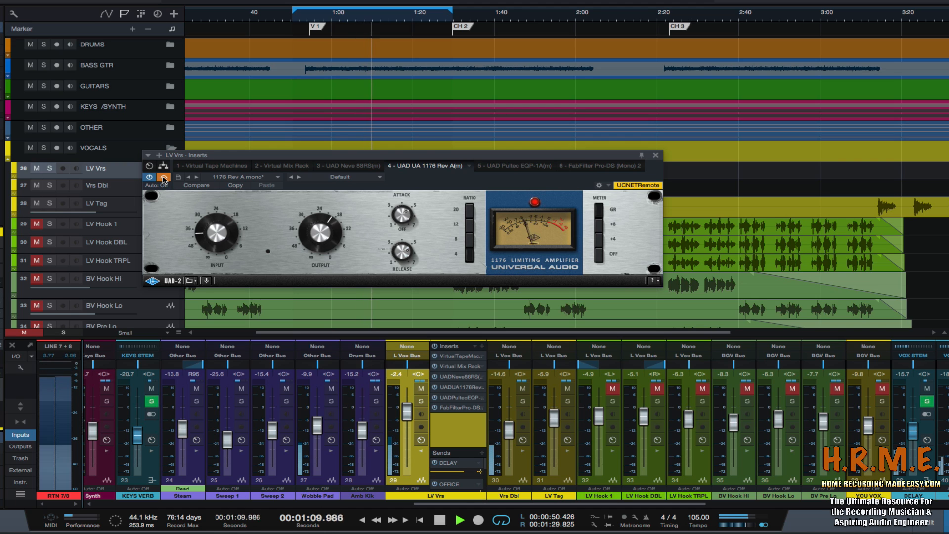
click(164, 177)
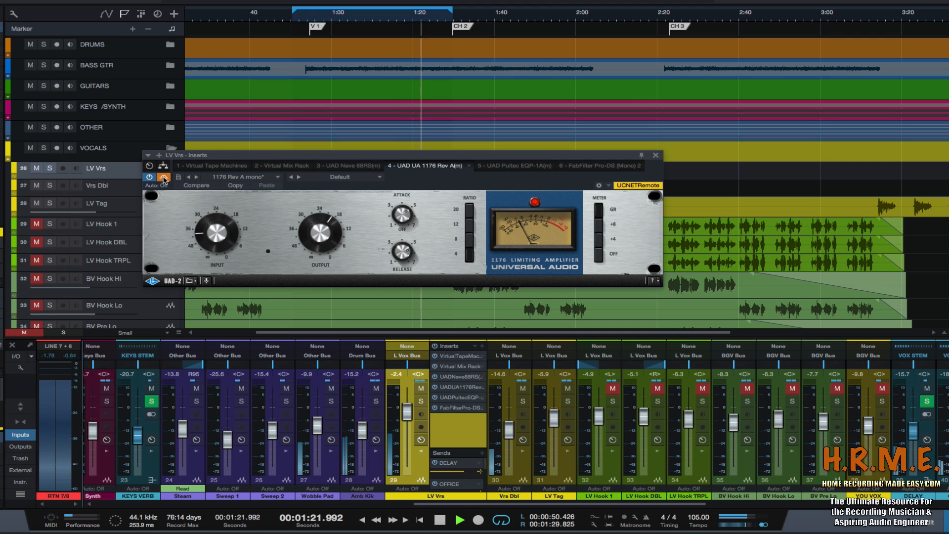
key(space)
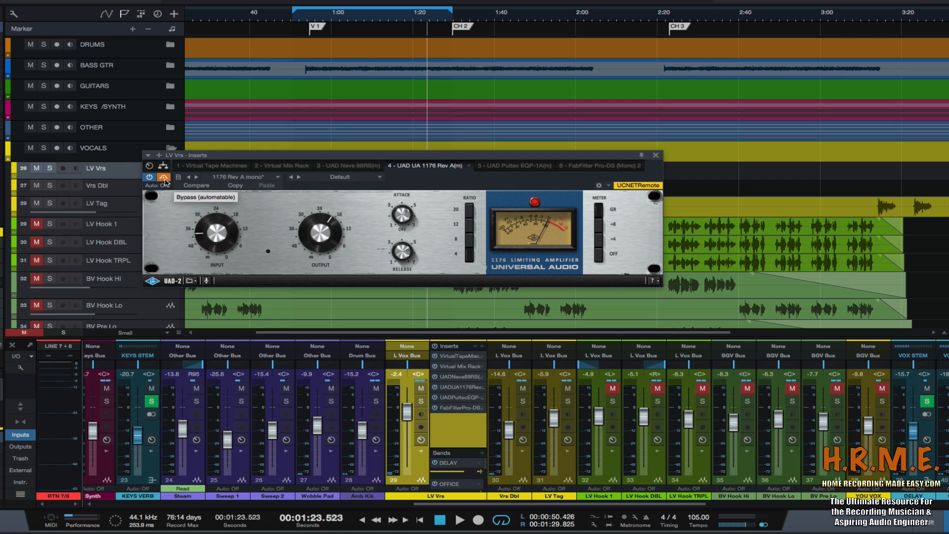
- Play the end of the verse from about 1:19 with the UA 1176 Rev A bypassed on LV Vrs
click(412, 15)
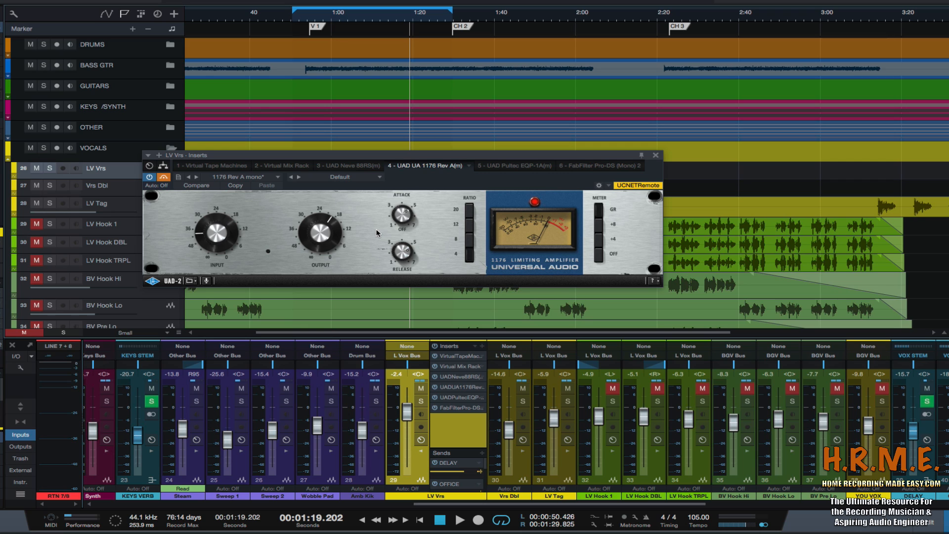
key(space)
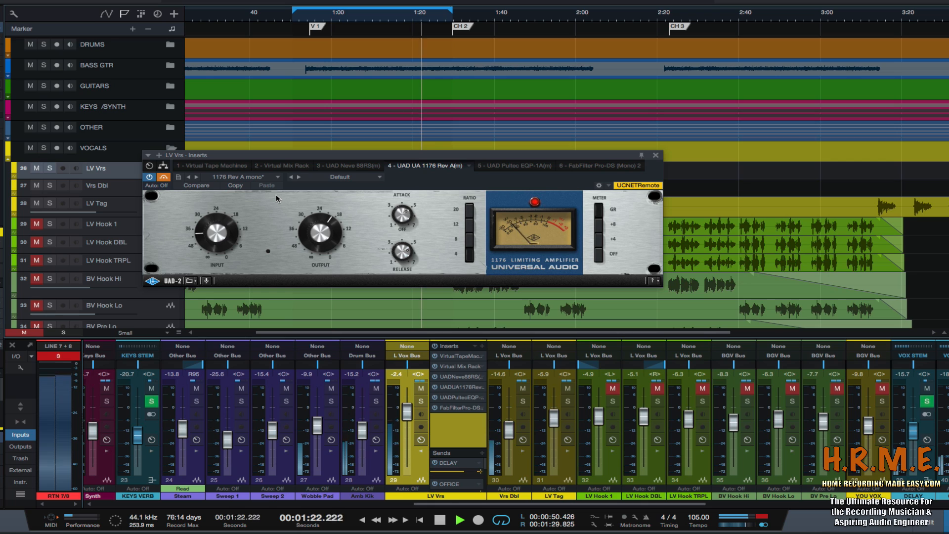
key(space)
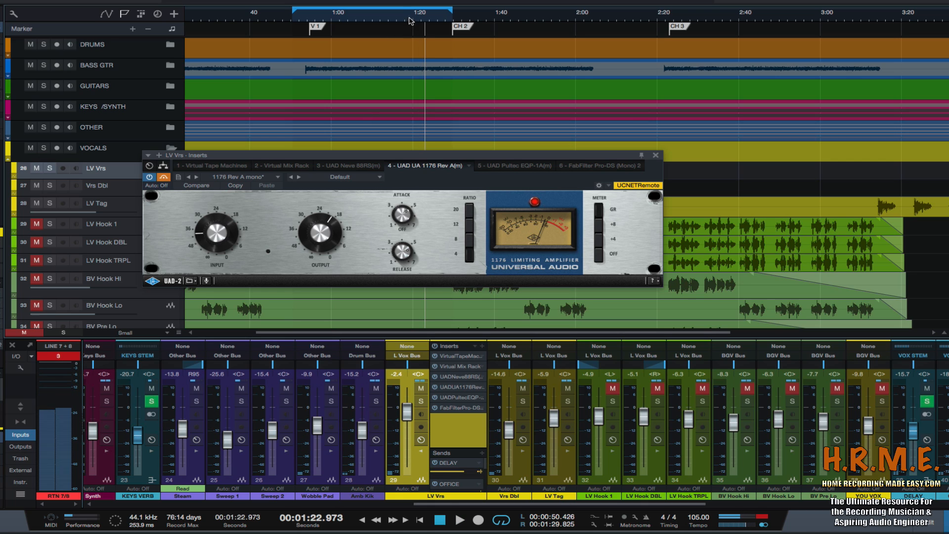
- Take the 1176 Rev A out of bypass, replay the passage from about 1:19 and close the plug-in window
click(409, 22)
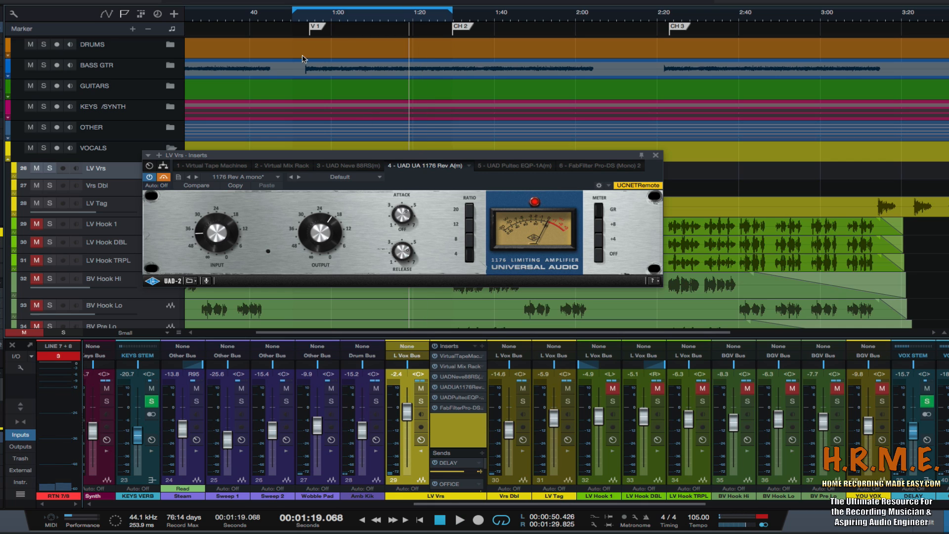
click(164, 177)
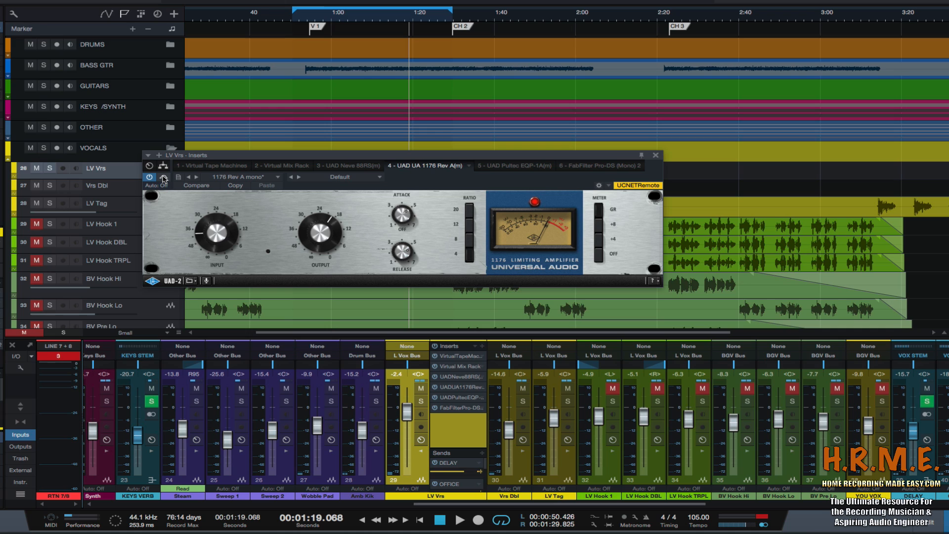
key(space)
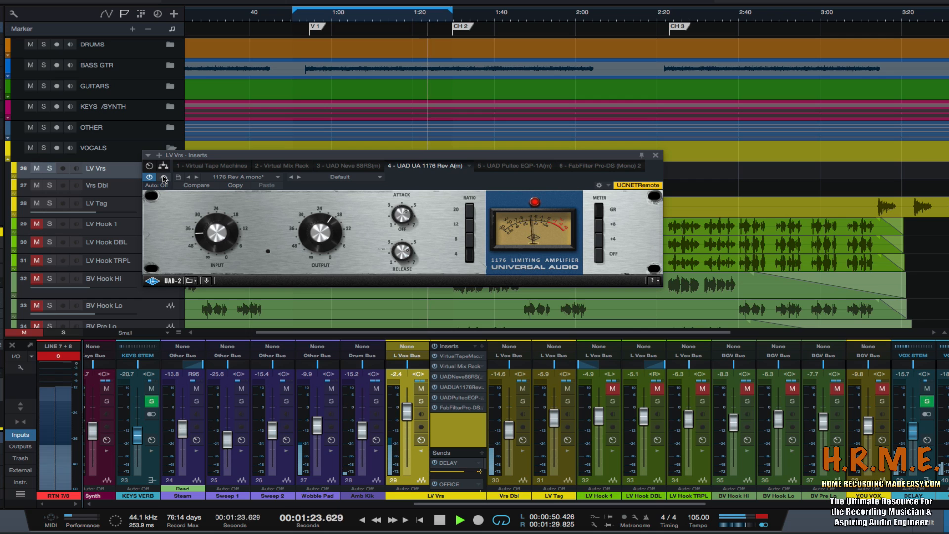
key(space)
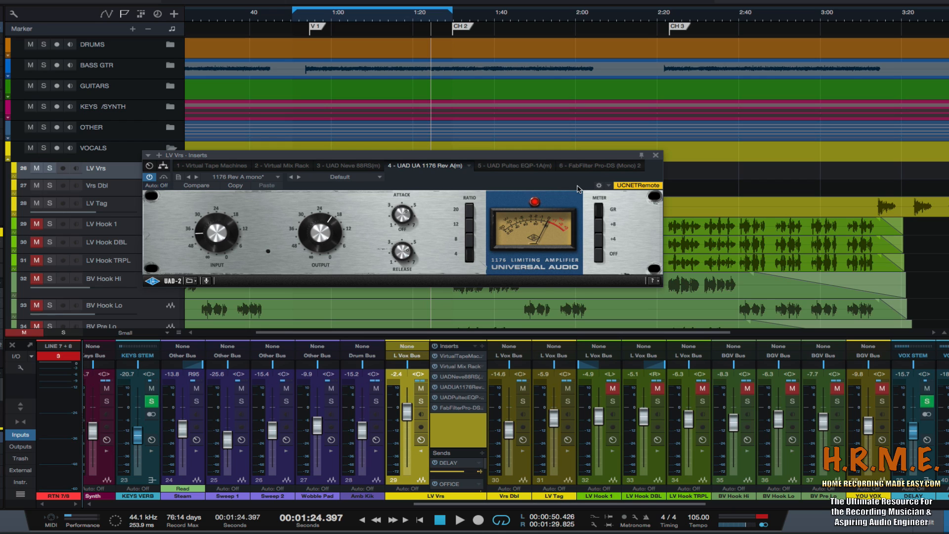
click(655, 156)
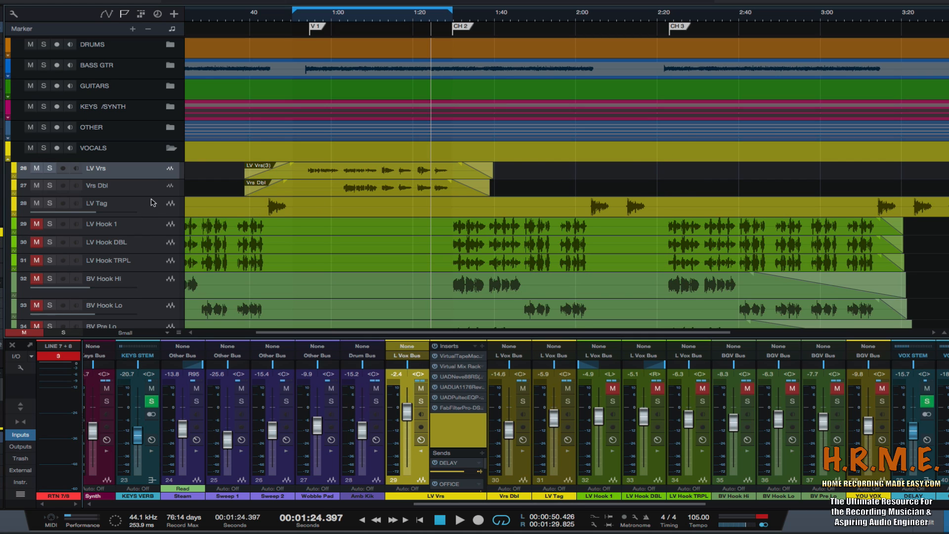
- Enlarge the LV Vrs track's height and examine the level differences in its verse waveform
drag(152, 177, 150, 226)
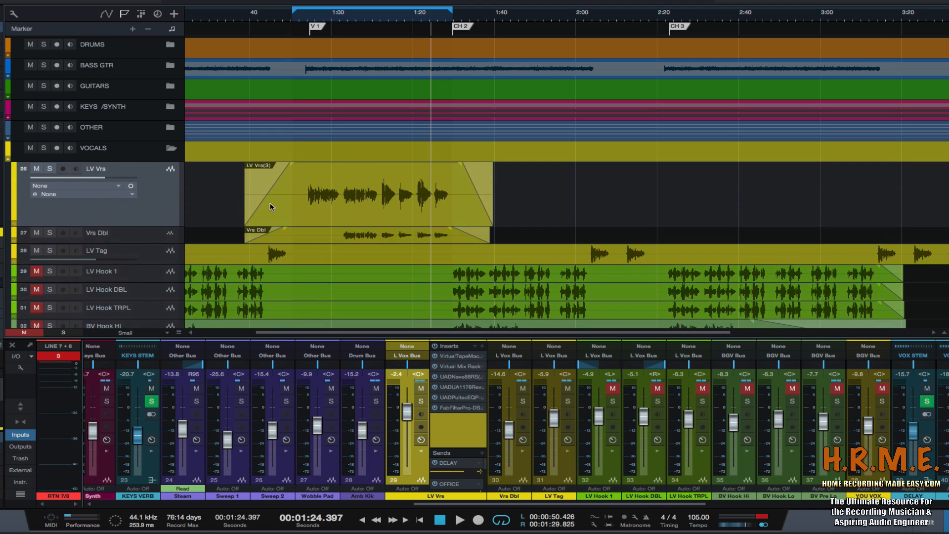
key(w)
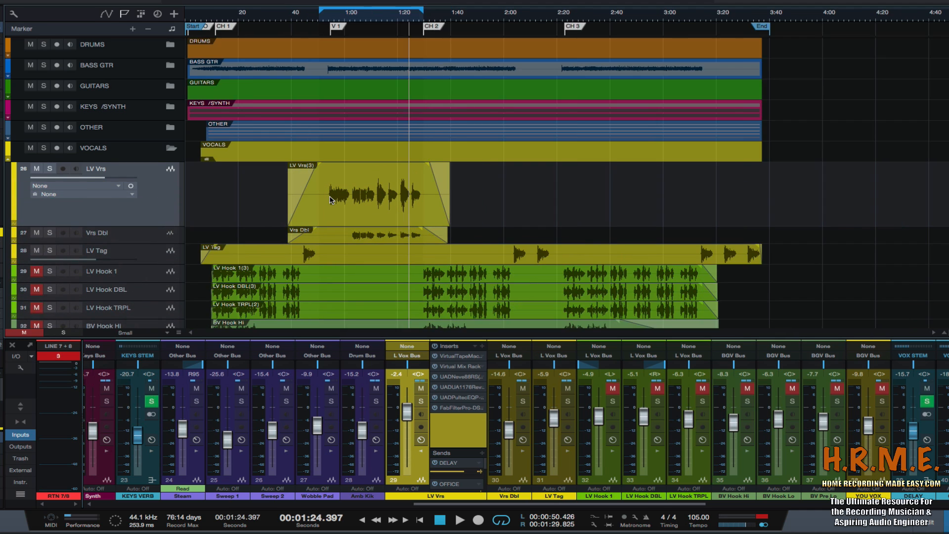
key(e)
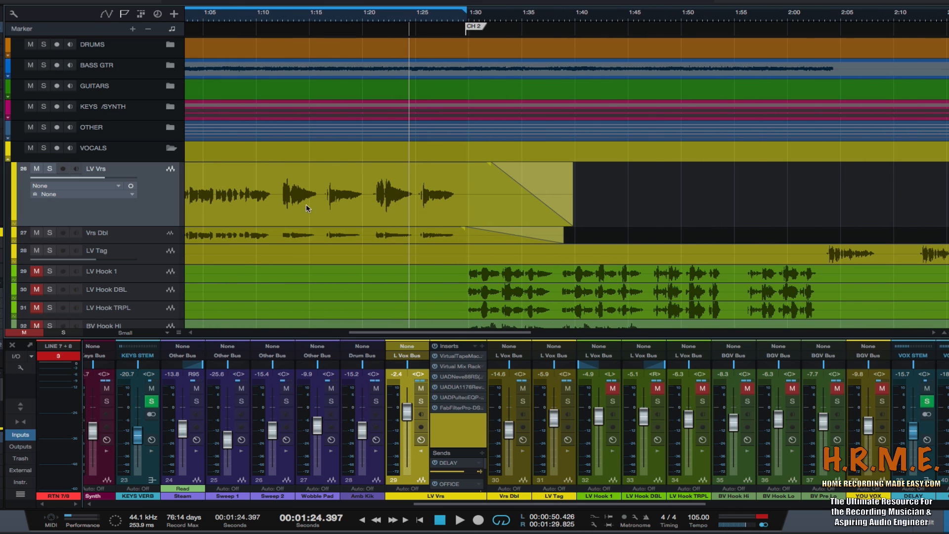
scroll(294, 216, left, 3)
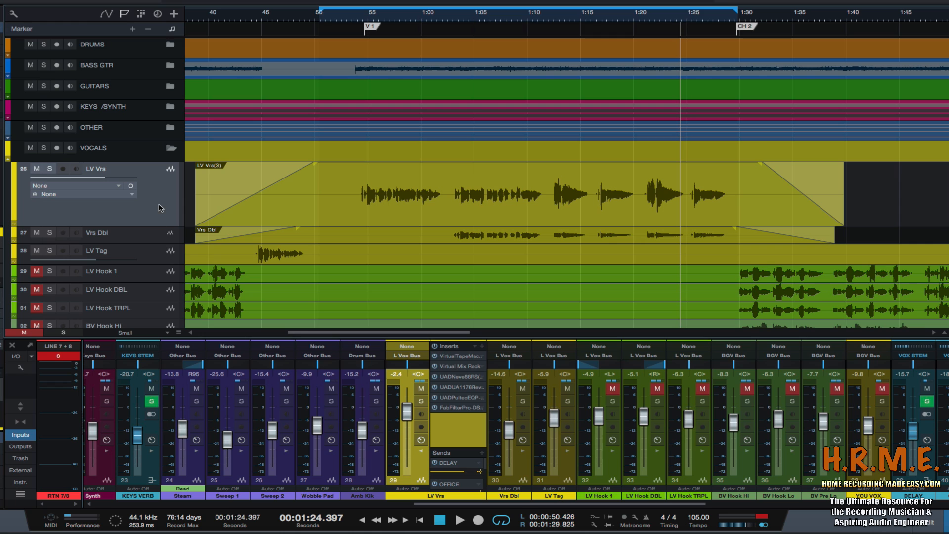
scroll(173, 270, down, 3)
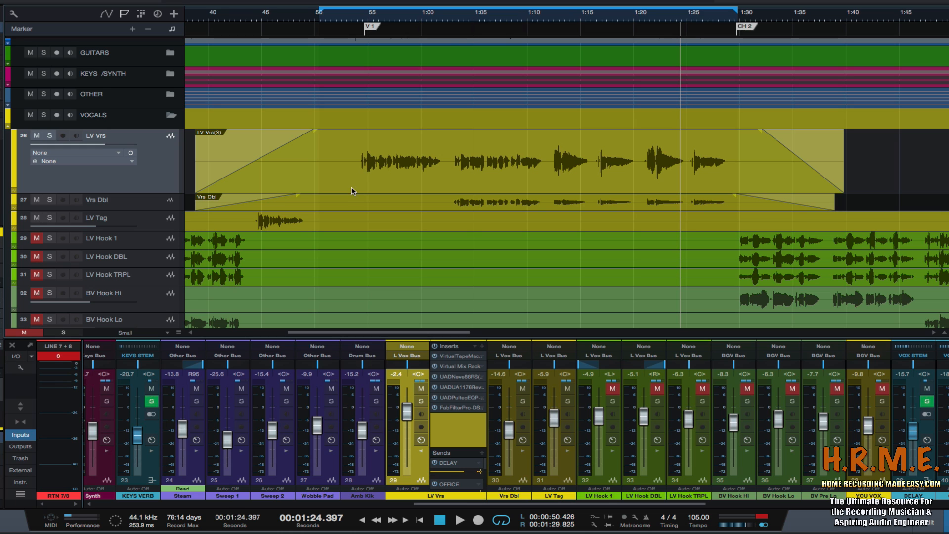
key(w)
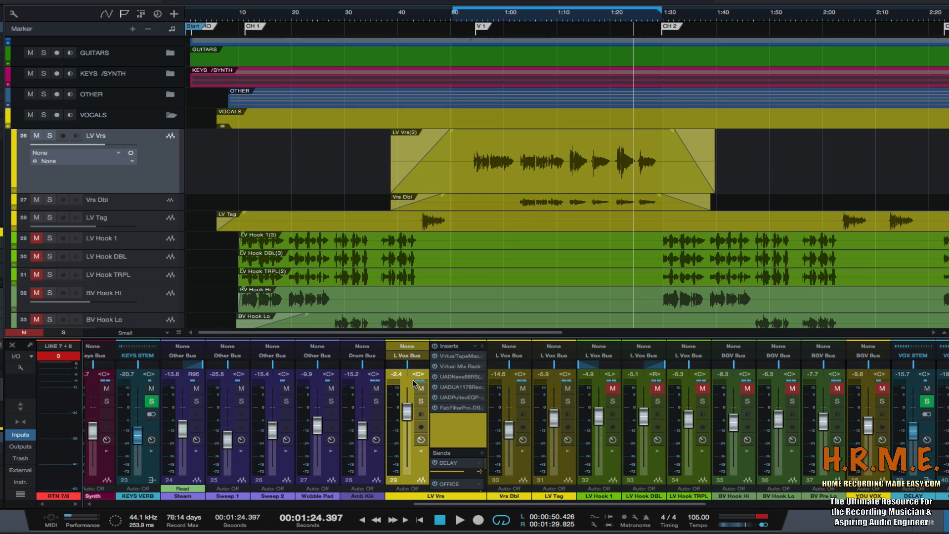
- Reopen the UAD UA 1176 Rev A insert on LV Vrs for a brief look and close it
click(450, 387)
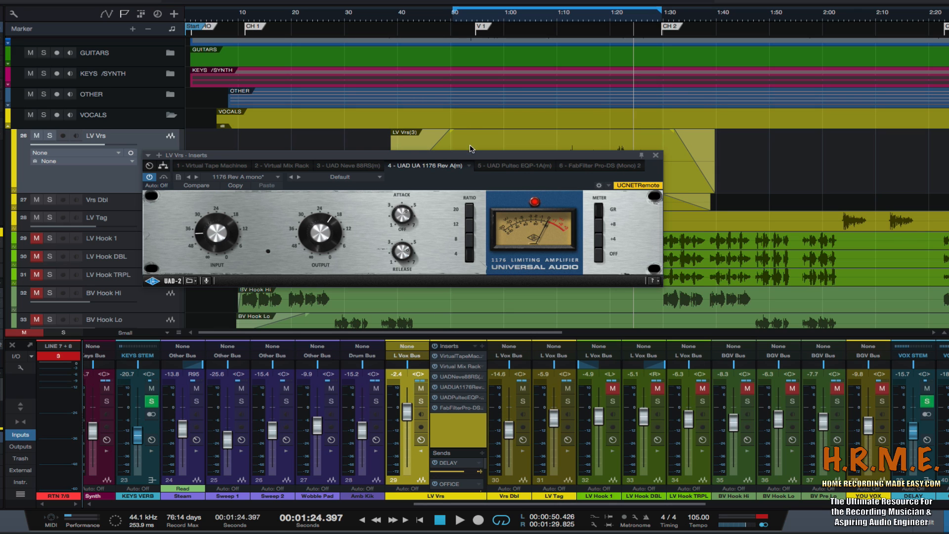
drag(471, 157, 484, 129)
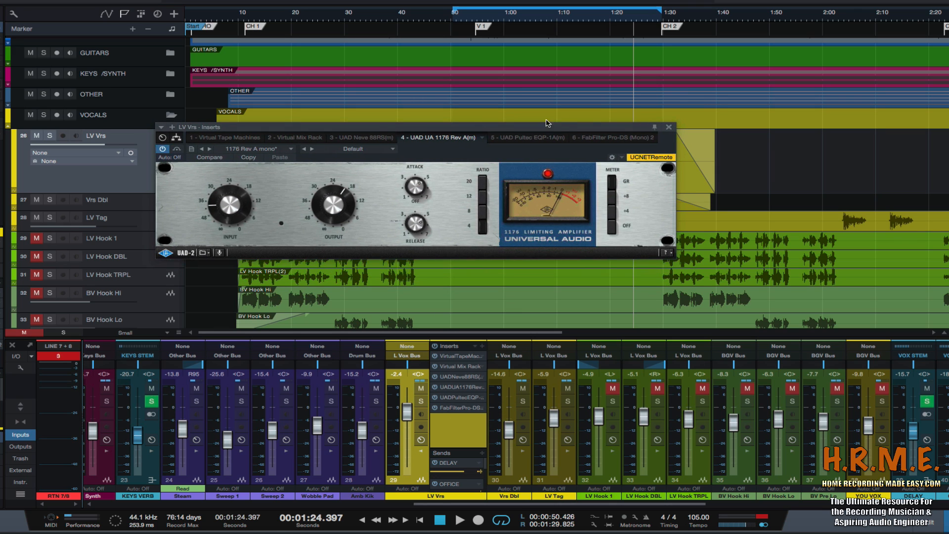
click(667, 129)
- Review the UAD Pultec EQP-1A insert's settings on LV Vrs, revisiting the Neve 88RS insert for comparison
click(464, 400)
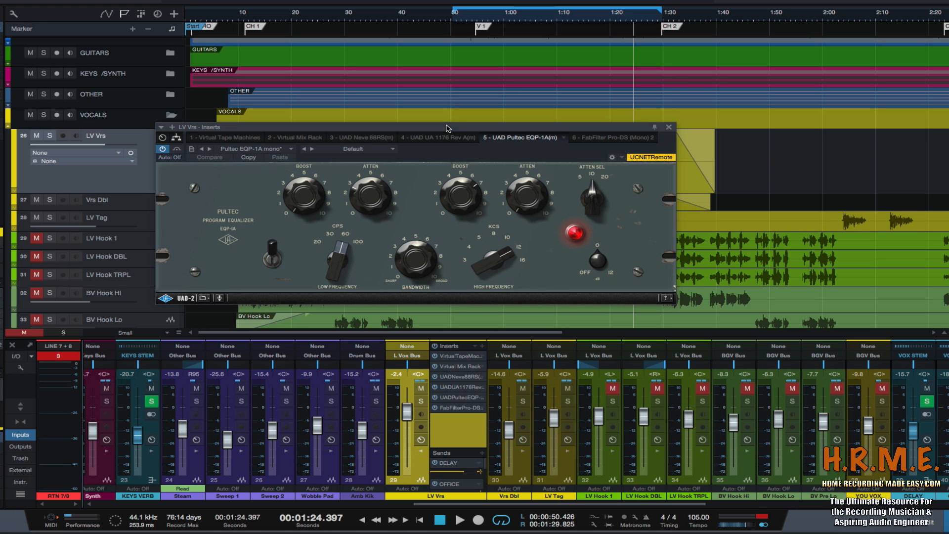
drag(447, 128, 454, 104)
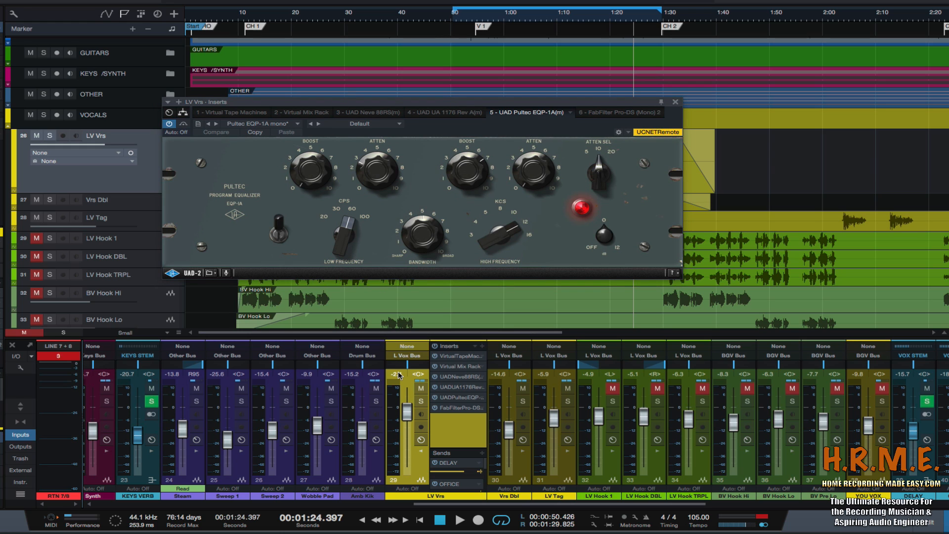
click(451, 376)
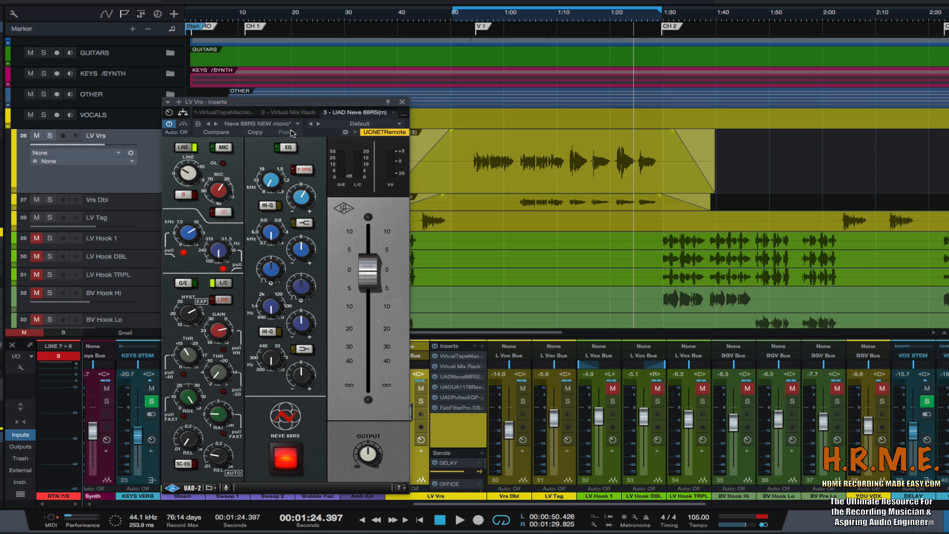
click(402, 103)
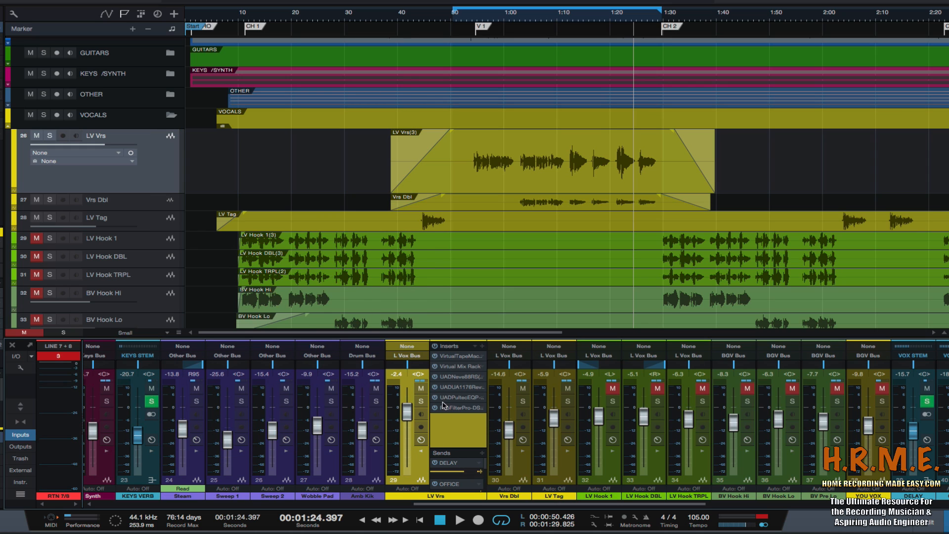
click(454, 397)
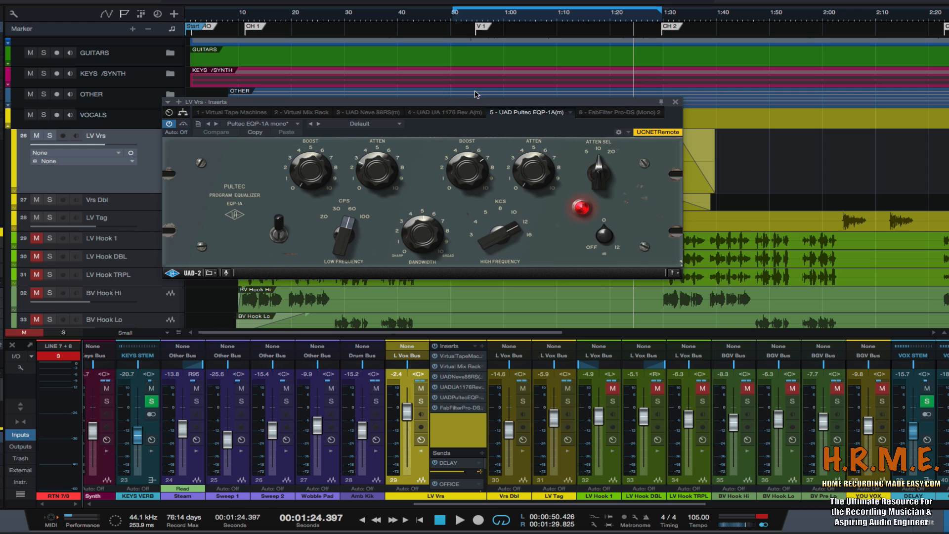
drag(478, 99, 477, 90)
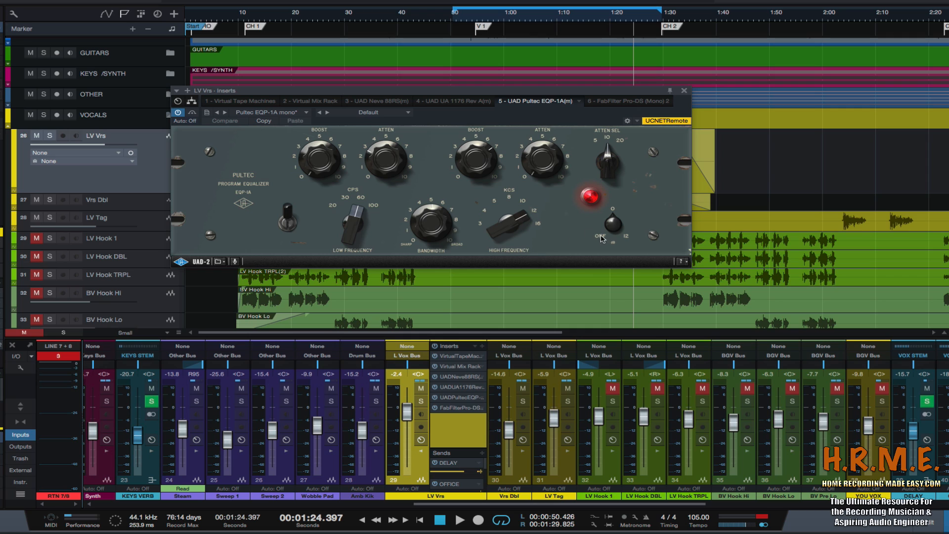
- Play the verse from about 0:53 and switch the Pultec EQP-1A off and on to compare the vocal
click(469, 20)
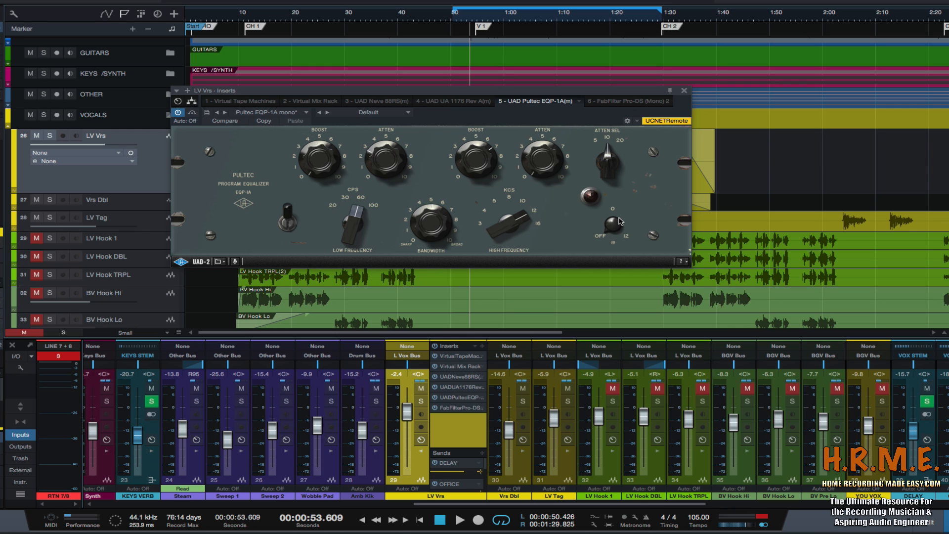
key(space)
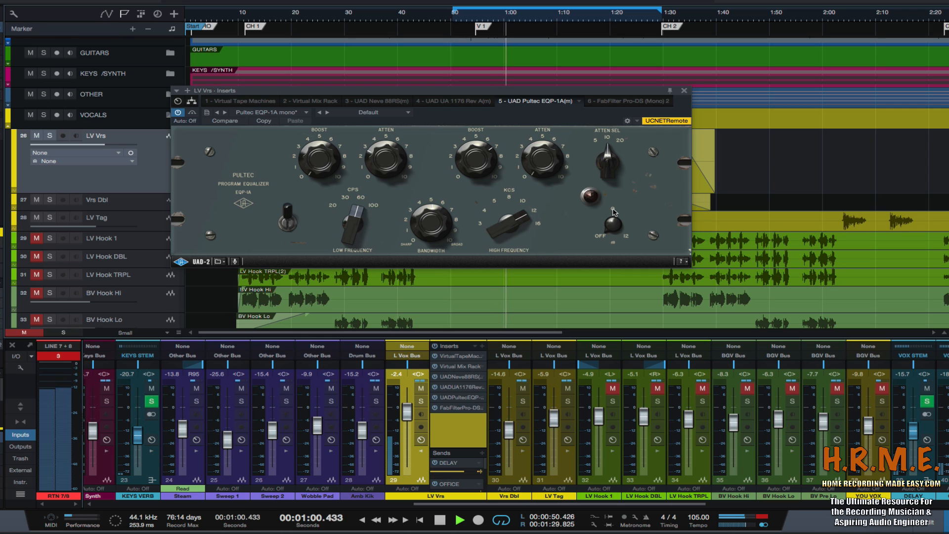
click(613, 212)
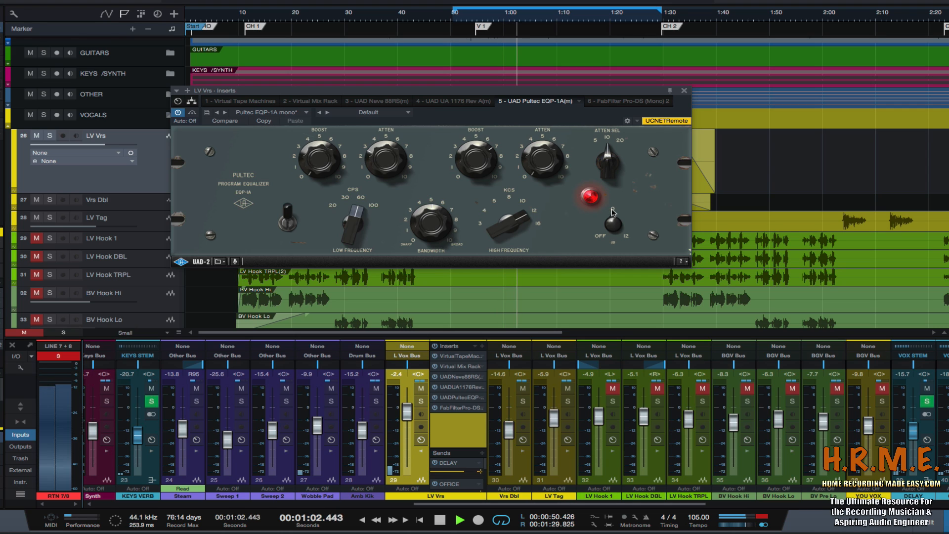
click(598, 236)
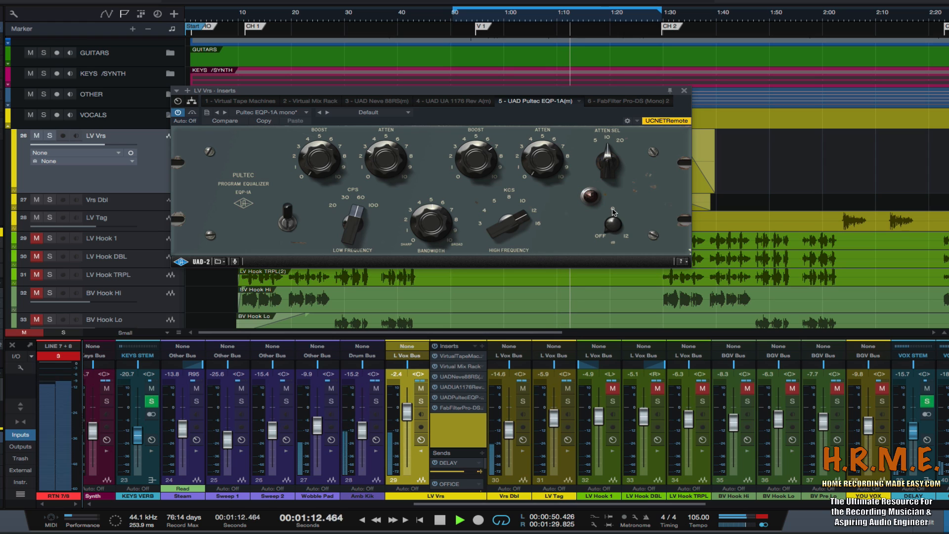
click(613, 212)
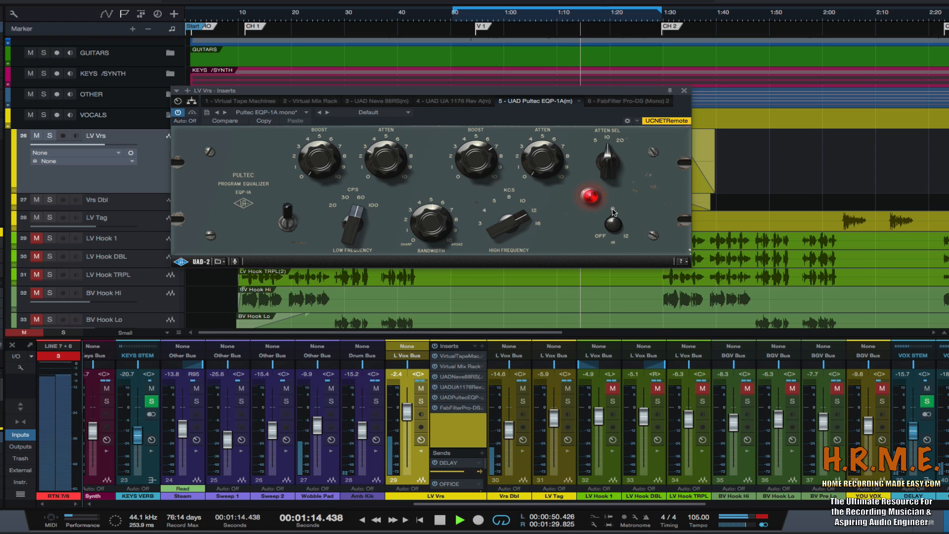
key(space)
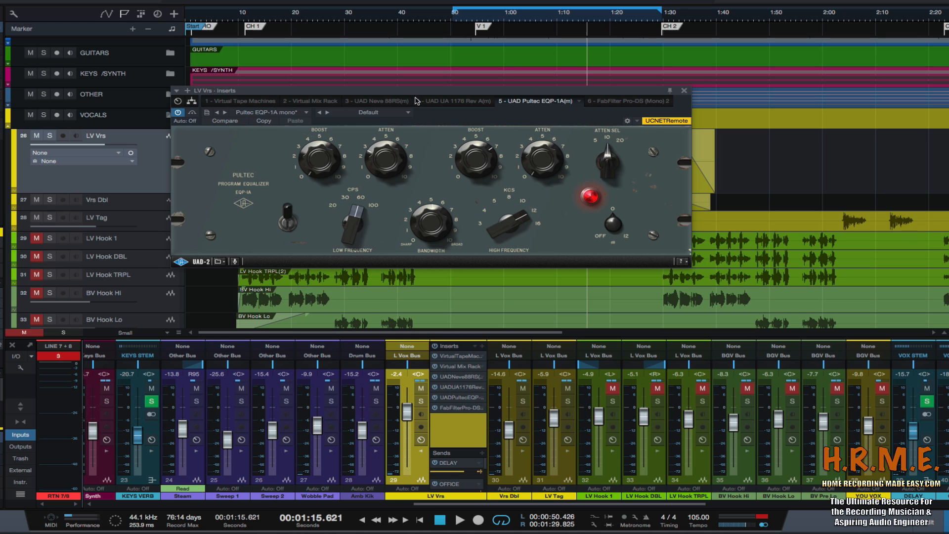
- Review the FabFilter Pro-DS insert's settings on LV Vrs, close its window and deactivate the plug-in
drag(418, 97, 421, 87)
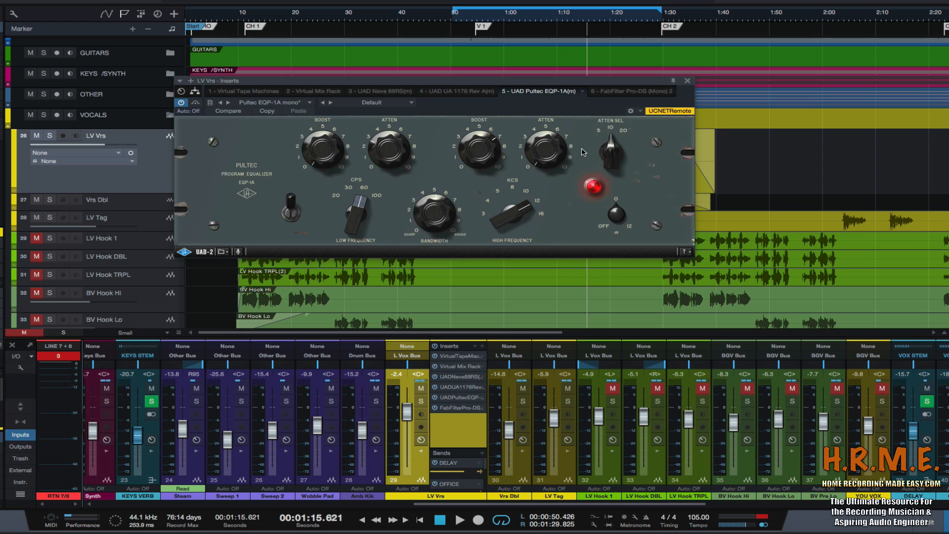
click(622, 92)
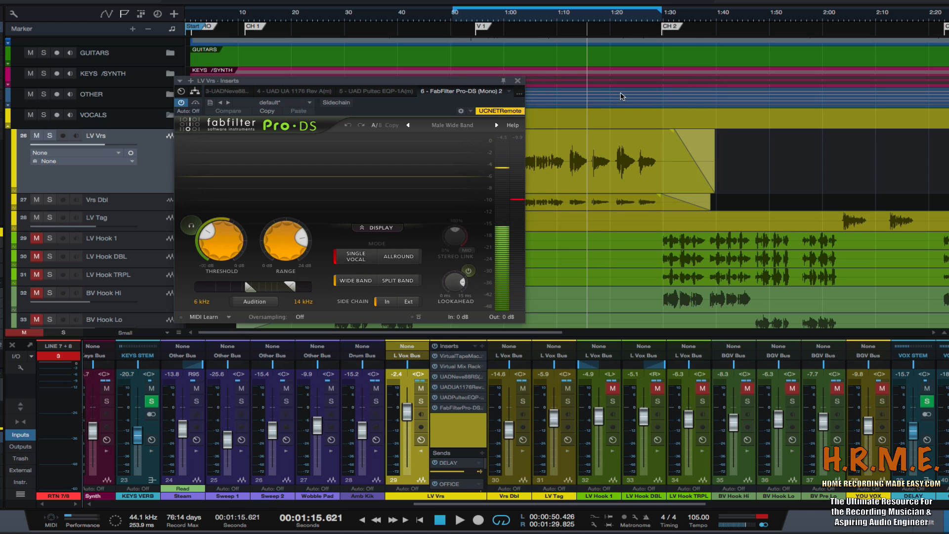
drag(443, 84, 453, 84)
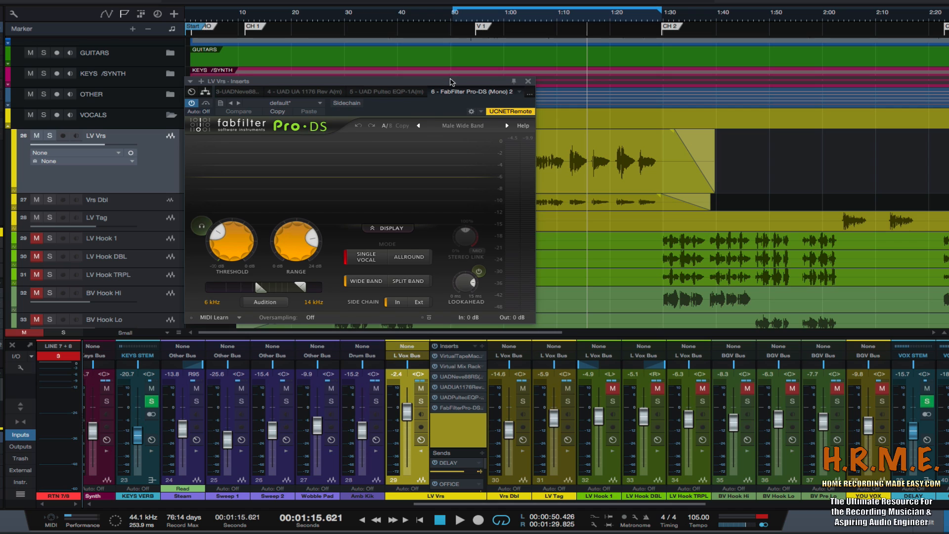
drag(453, 84, 450, 77)
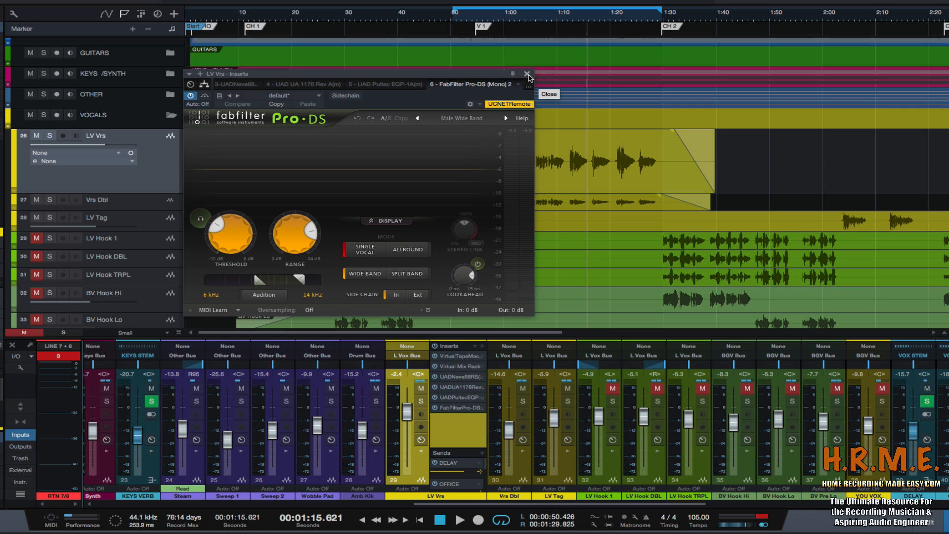
click(527, 74)
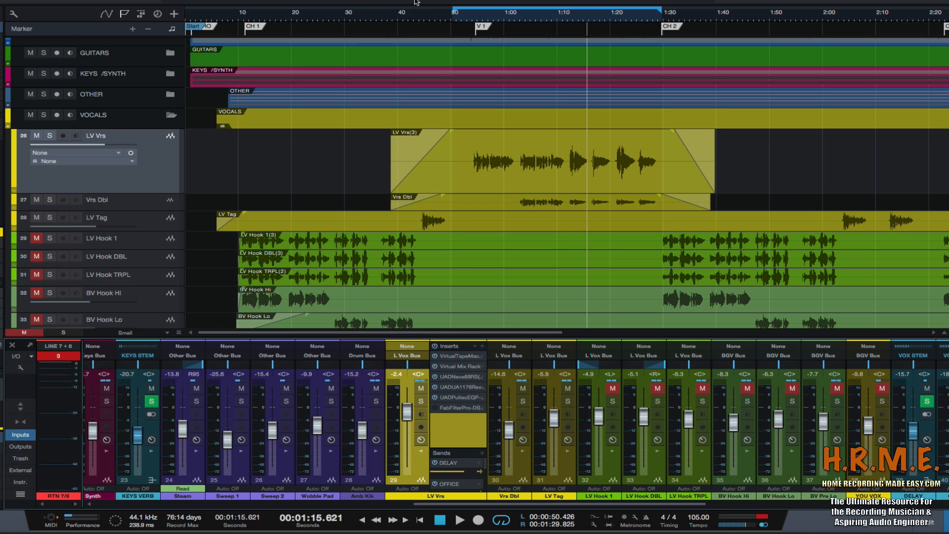
- Play the LV Vrs vocal from about 0:53 to listen for the sibilance near 1:00
drag(410, 22, 408, 49)
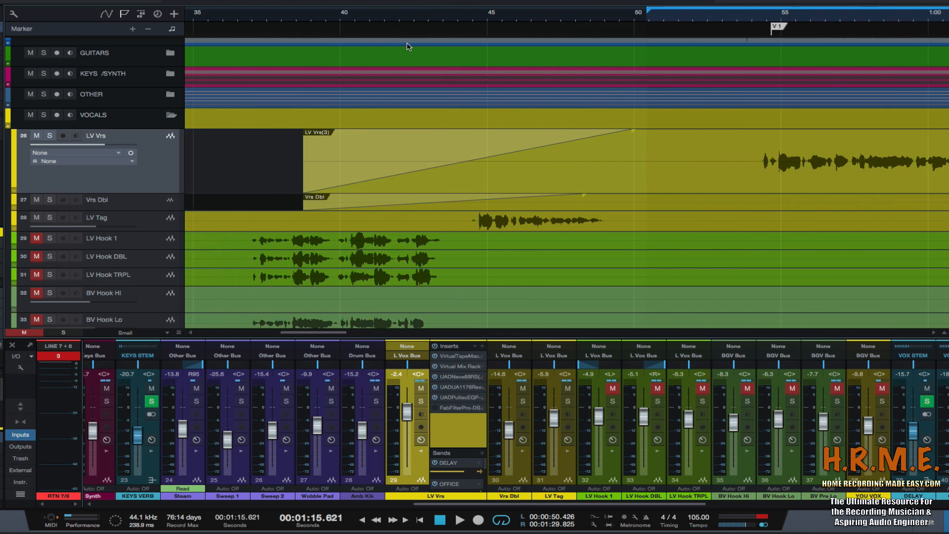
scroll(424, 85, right, 5)
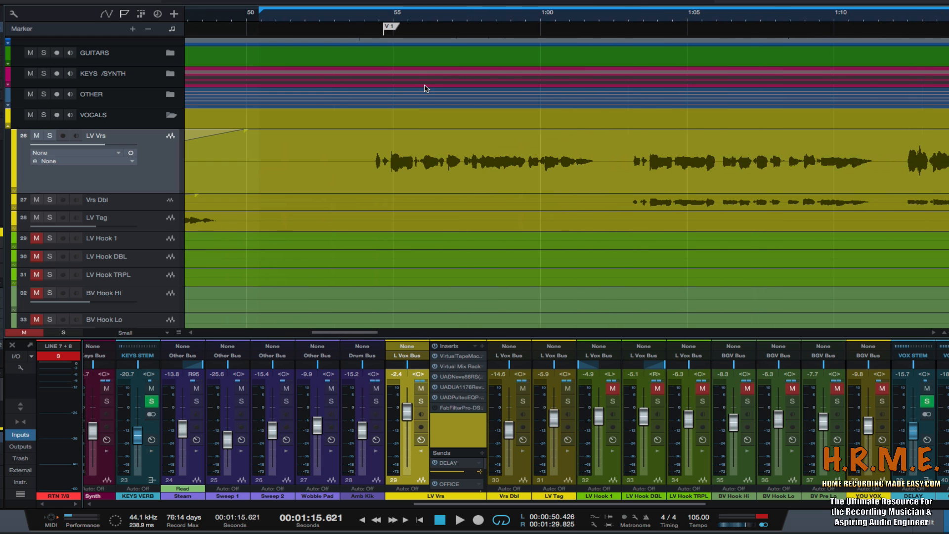
mouse_move(377, 25)
mouse_down()
mouse_move(385, 28)
mouse_move(379, 42)
mouse_up()
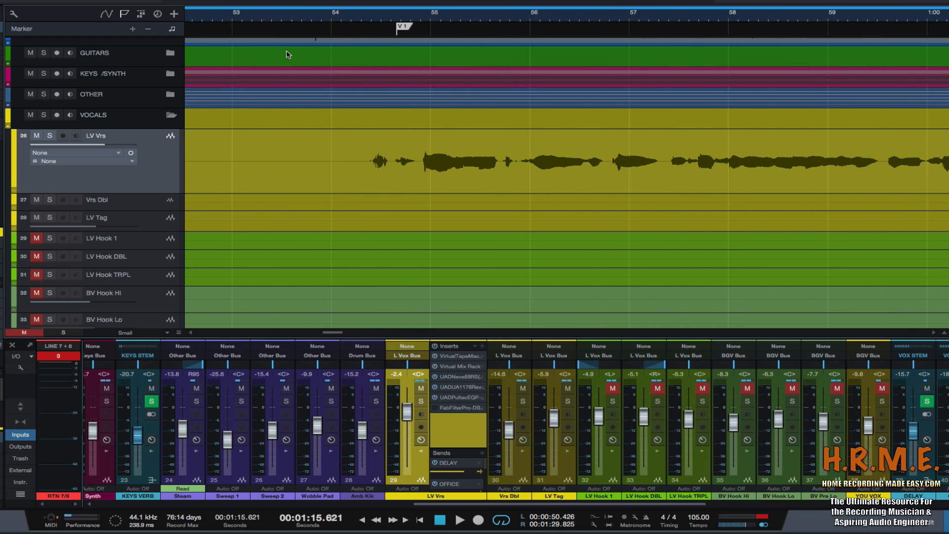
click(283, 19)
key(w)
key(w)
key(space)
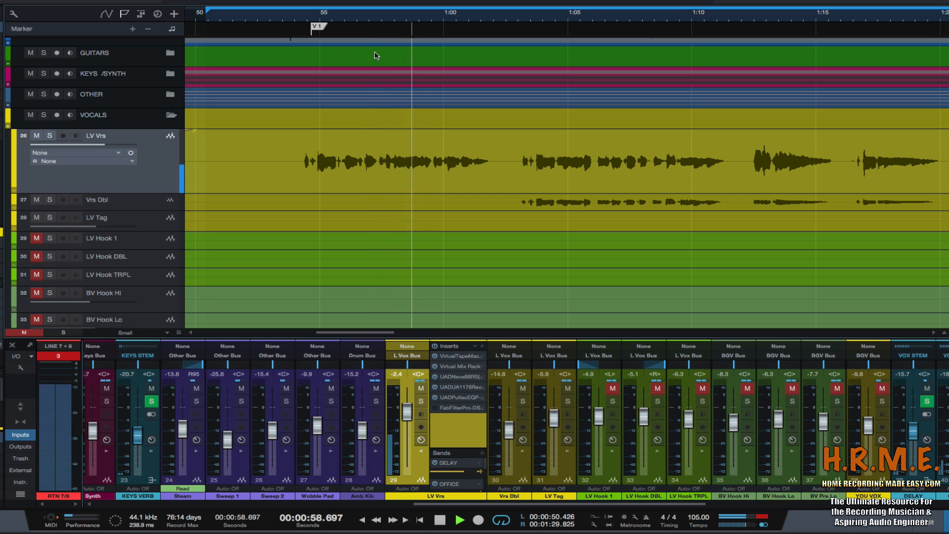
key(space)
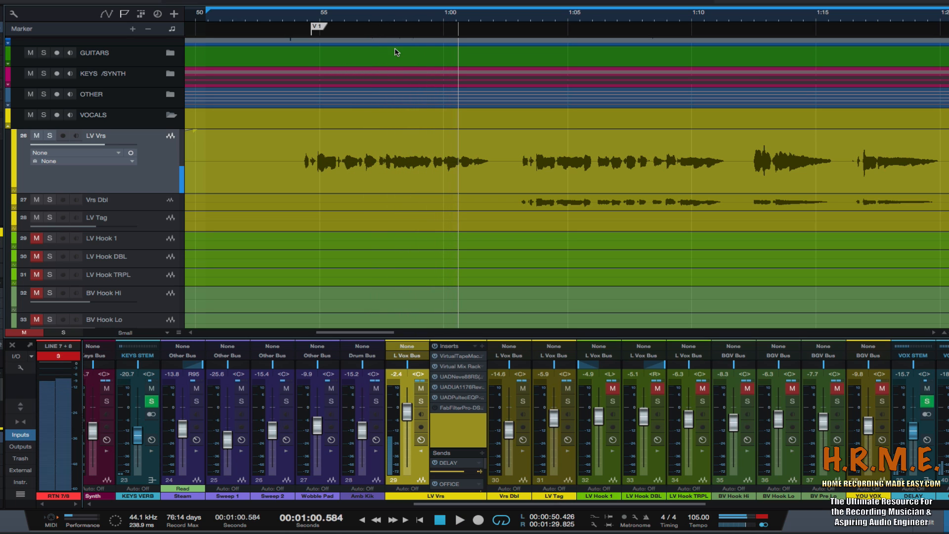
- Enlarge the LV Vrs track and audition a short loop around the sibilant at 1:00, extending the loop end to about 1:00.370
drag(432, 19, 428, 52)
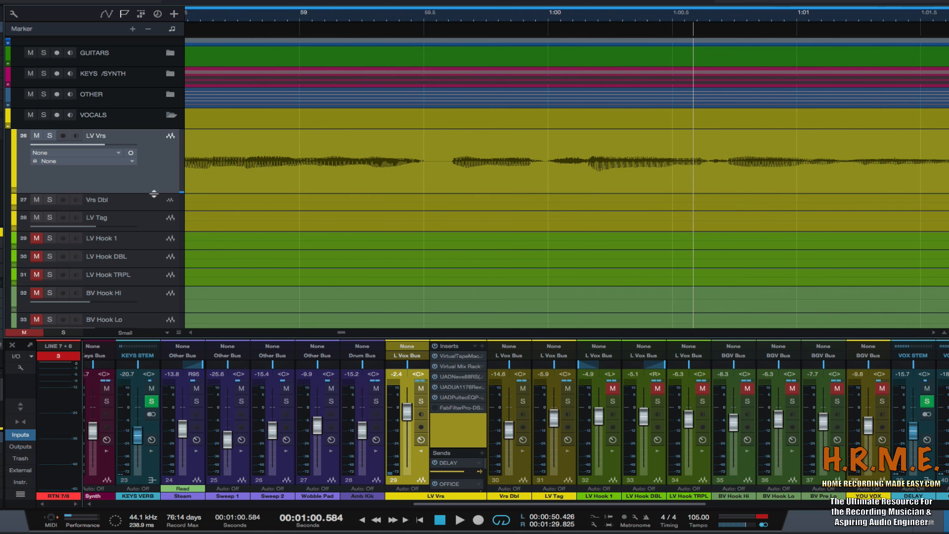
drag(152, 193, 120, 257)
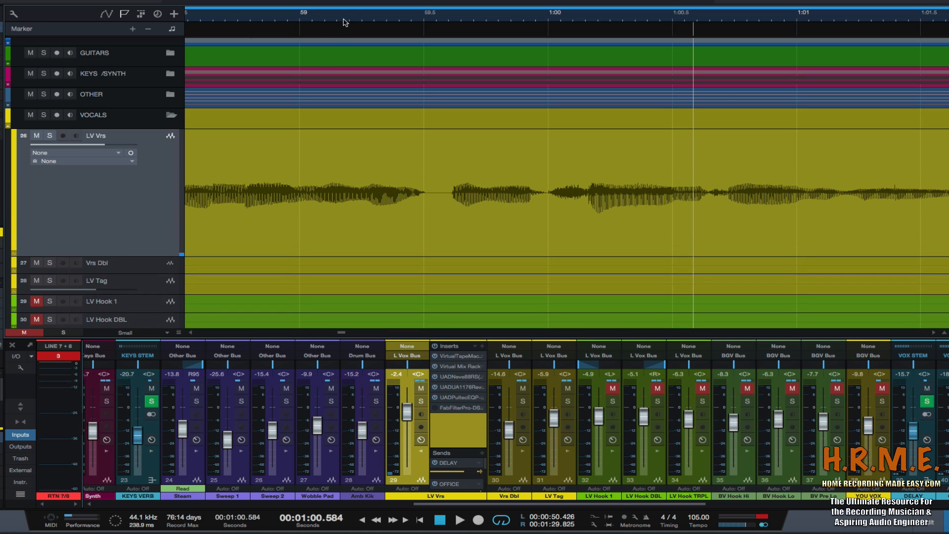
scroll(341, 16, right, 4)
scroll(344, 24, up, 3)
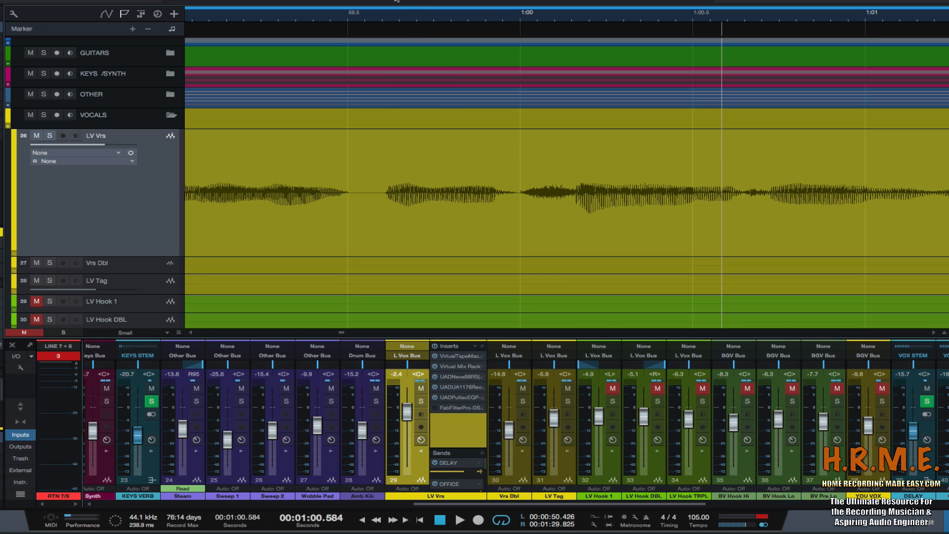
drag(468, 5, 596, 6)
key(space)
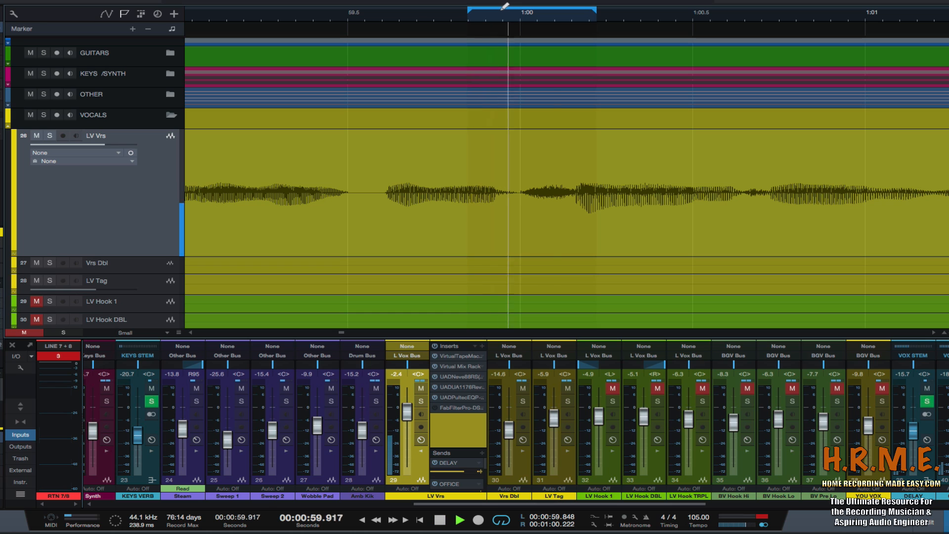
key(space)
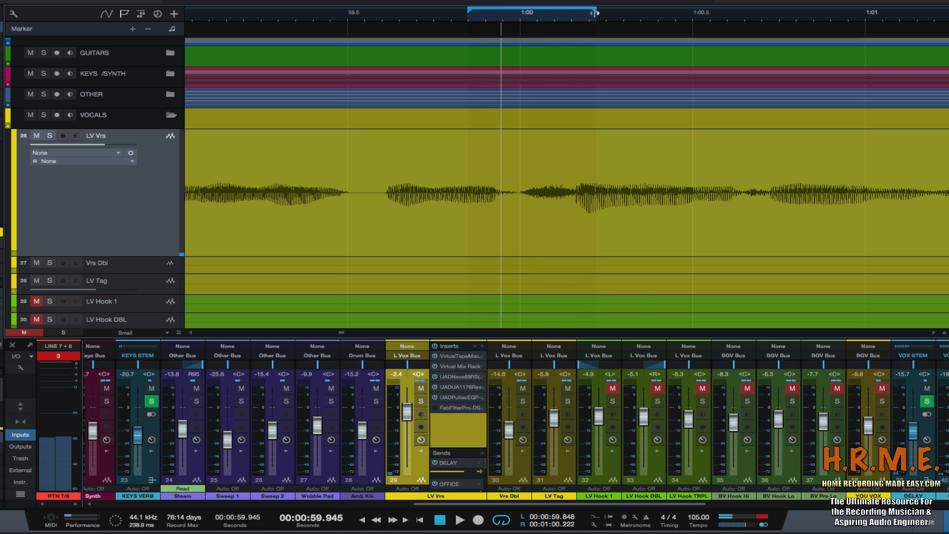
drag(595, 15, 647, 14)
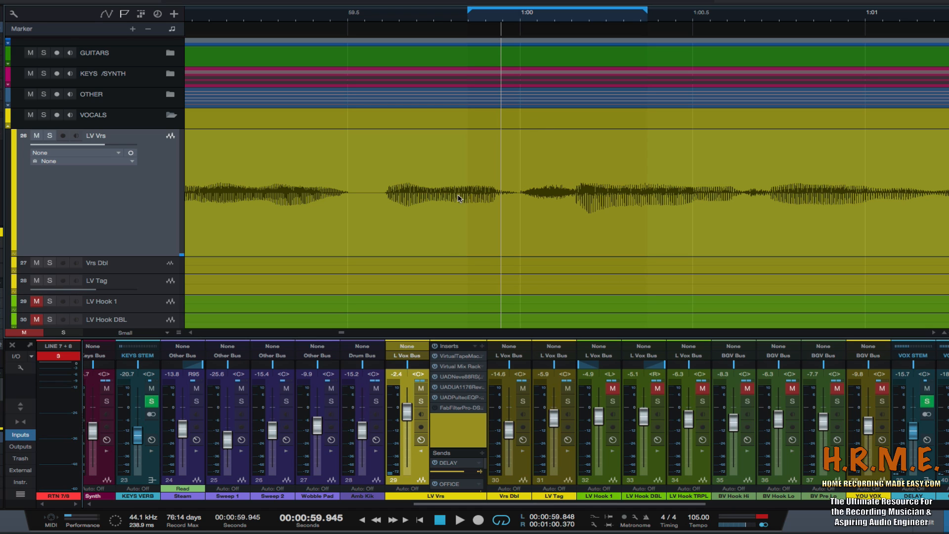
- Split the LV Vrs event on both sides of the sibilant near 1:00 and lower the isolated slice's volume
key(3)
click(577, 182)
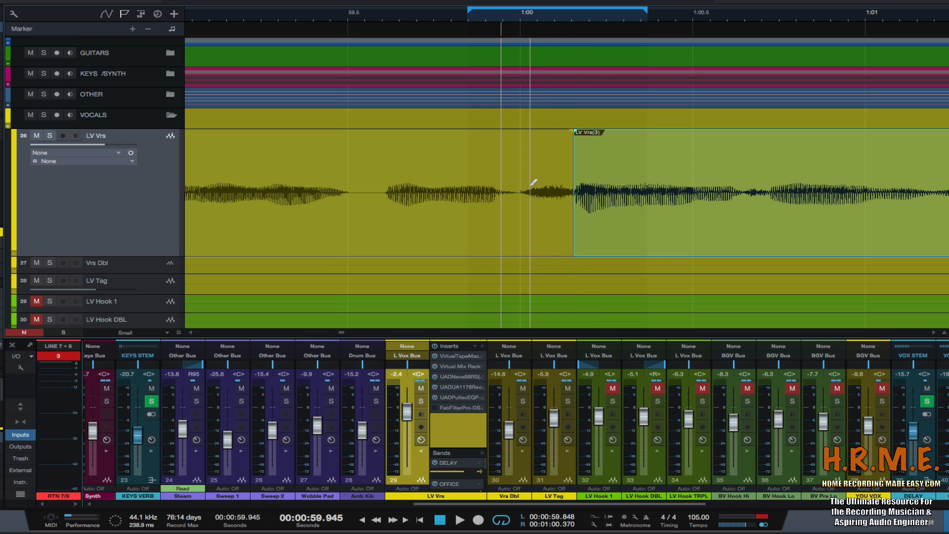
click(525, 182)
key(1)
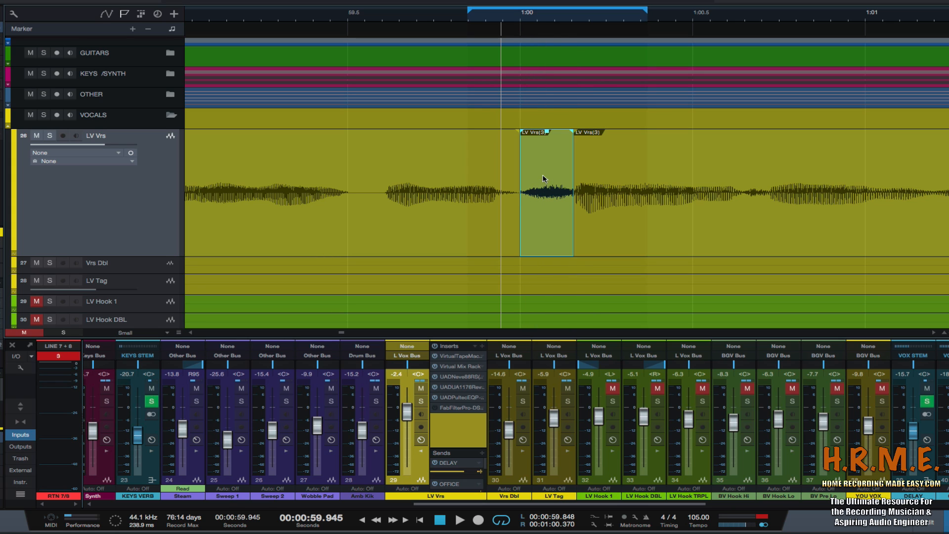
mouse_move(546, 136)
mouse_down()
mouse_move(540, 192)
mouse_move(548, 141)
mouse_up()
drag(547, 141, 546, 151)
- Widen the loop range to about 0:59.323–1:01.090 and play the phrase with the lowered sibilant
drag(469, 12, 285, 14)
drag(645, 14, 880, 38)
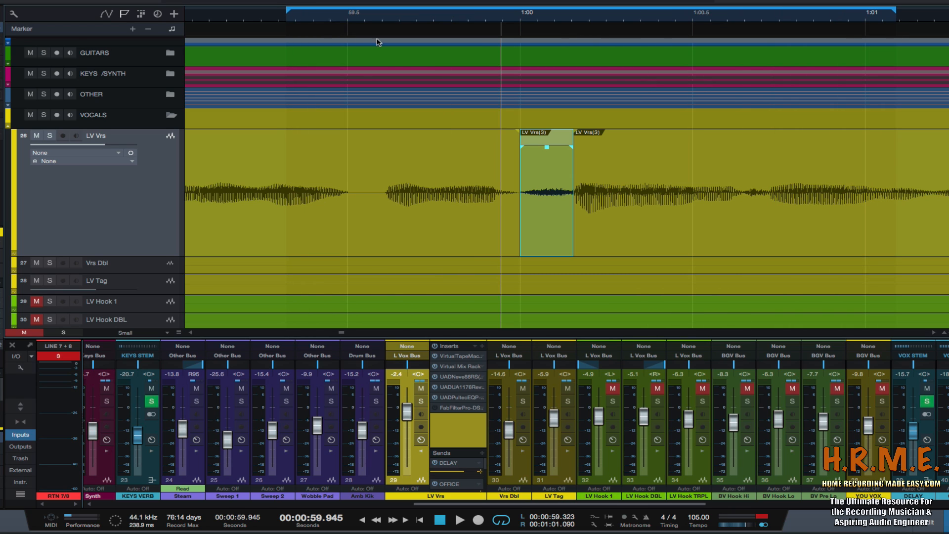
key(space)
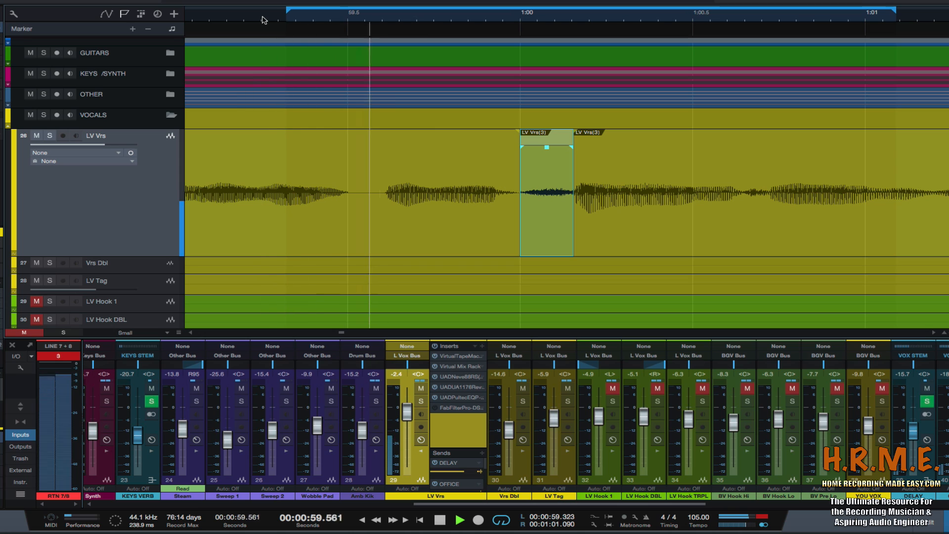
key(space)
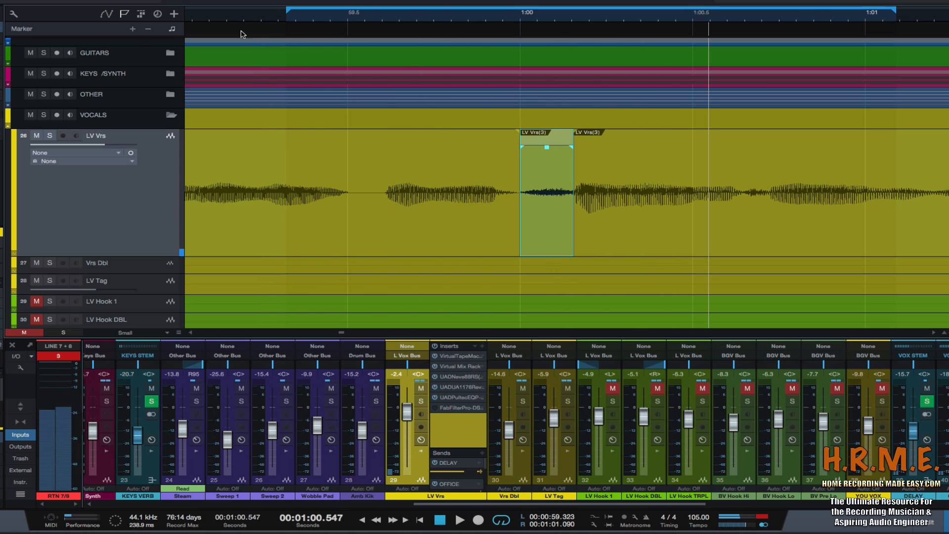
key(space)
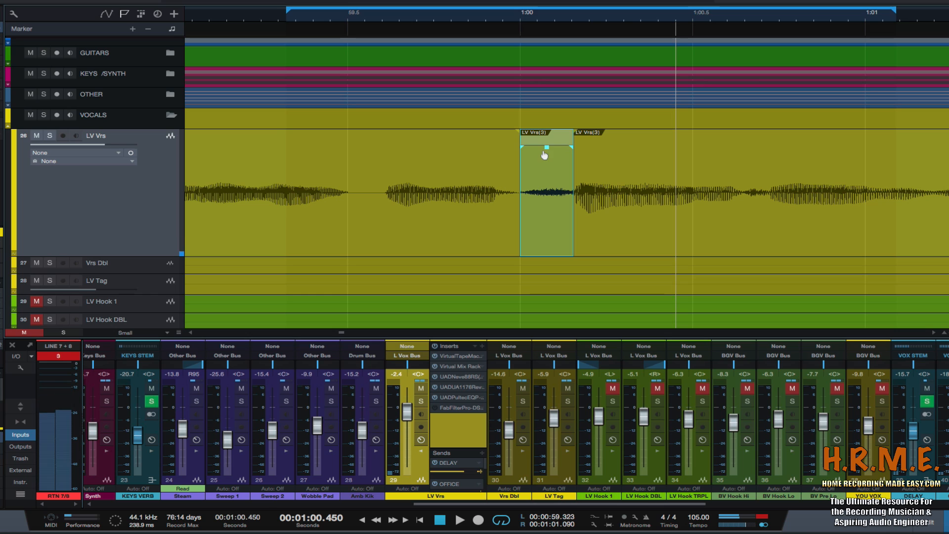
- Compare the phrase with the sibilant slice at its original volume and lowered, leaving the slice lowered
drag(546, 147, 547, 130)
click(269, 20)
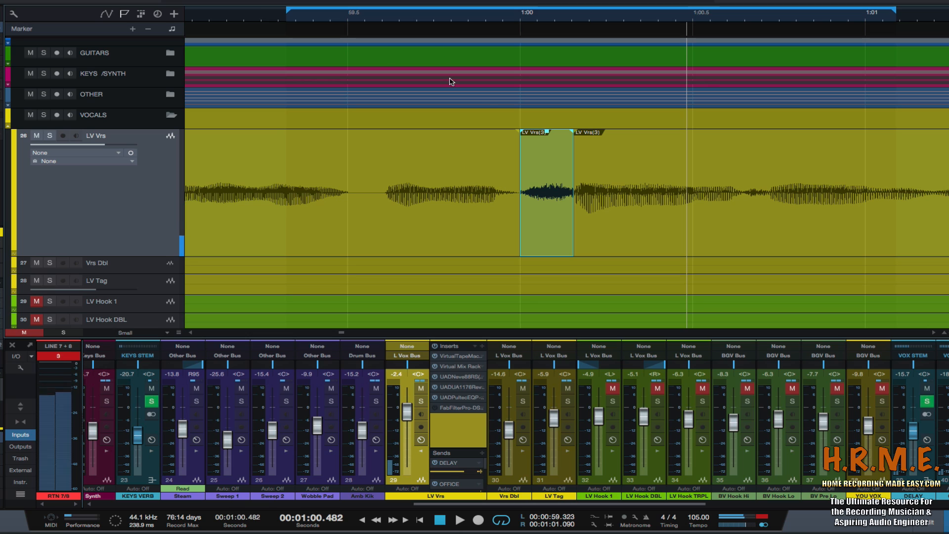
drag(548, 132, 544, 157)
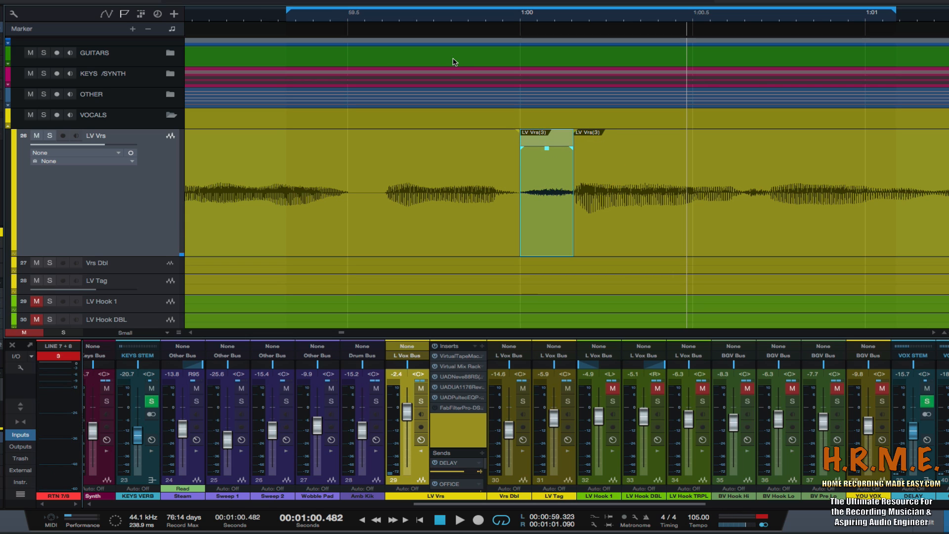
click(267, 15)
key(space)
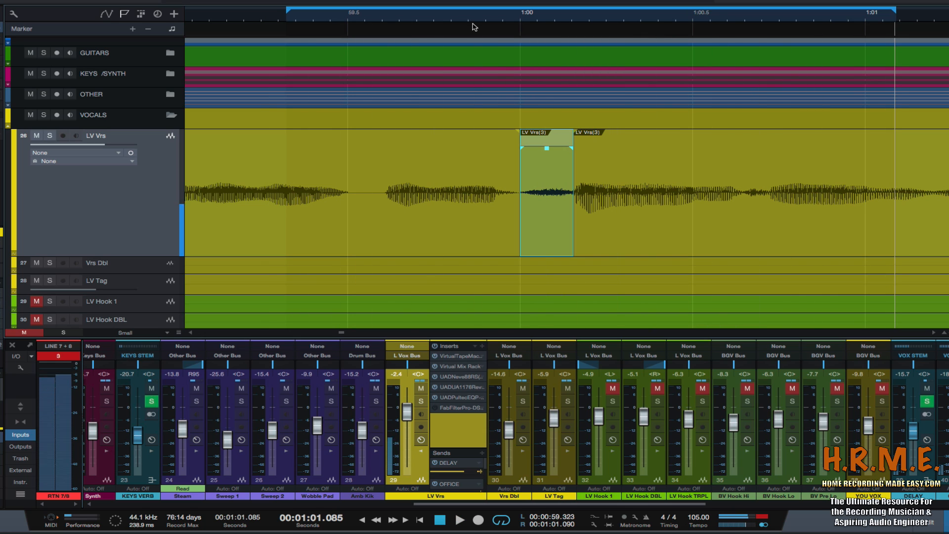
- Select all the split LV Vrs verse events and bounce them into one audio event
key(w)
key(w)
key(w)
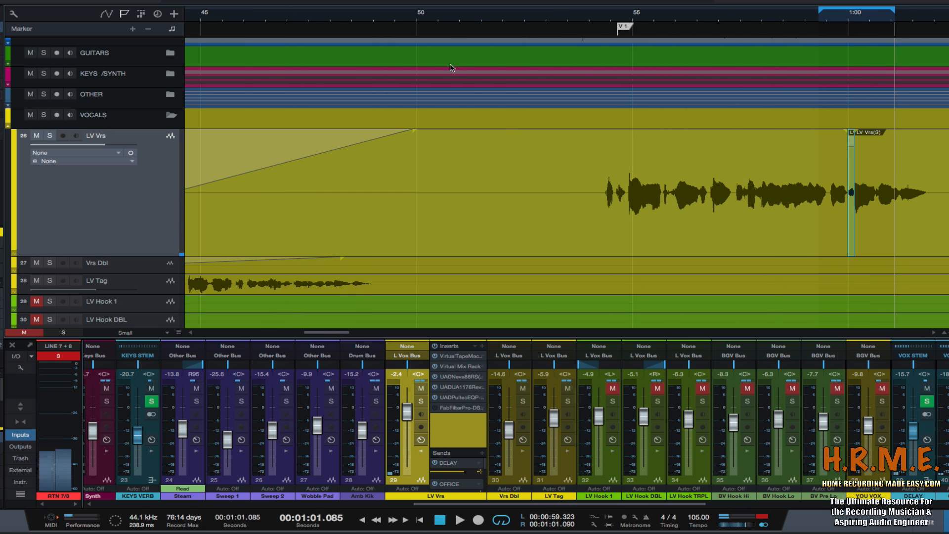
key(w)
key(w)
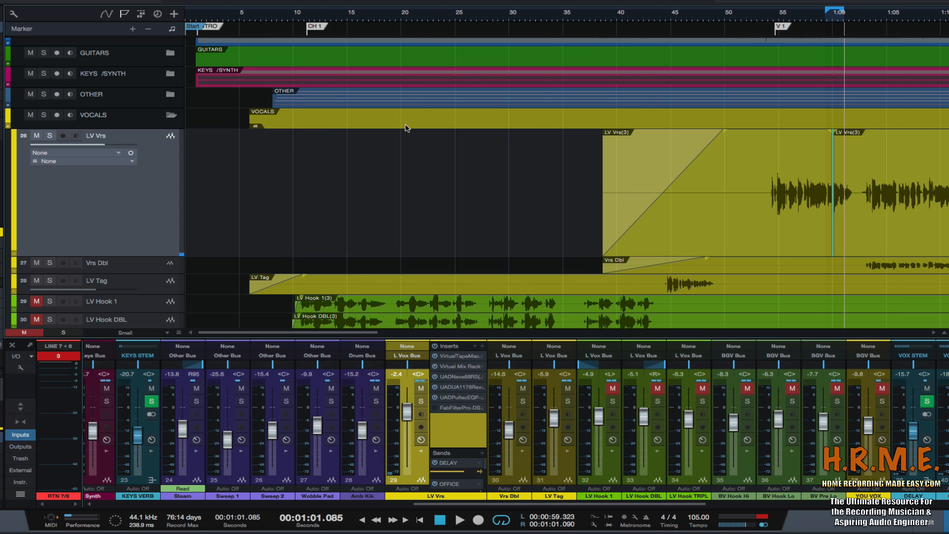
scroll(416, 171, right, 8)
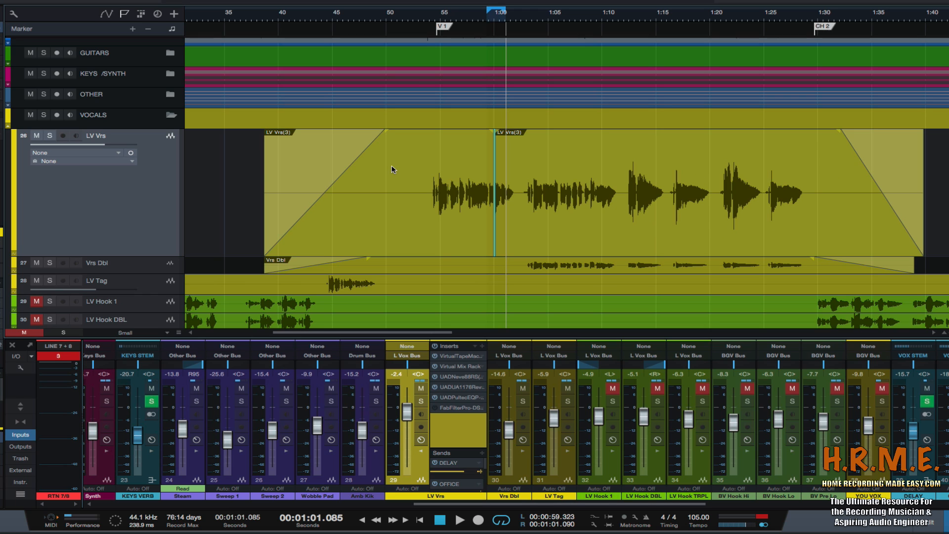
scroll(241, 163, right, 2)
scroll(271, 164, left, 2)
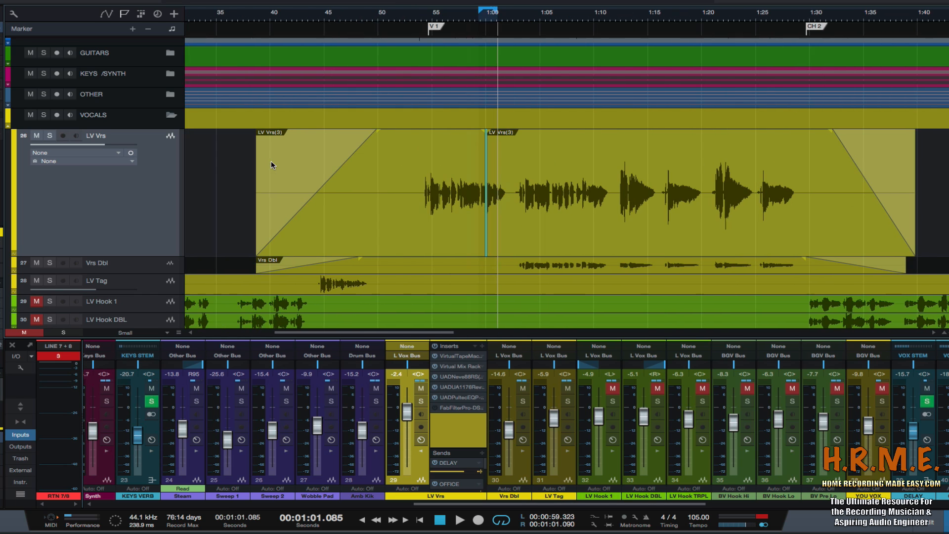
drag(242, 215, 944, 217)
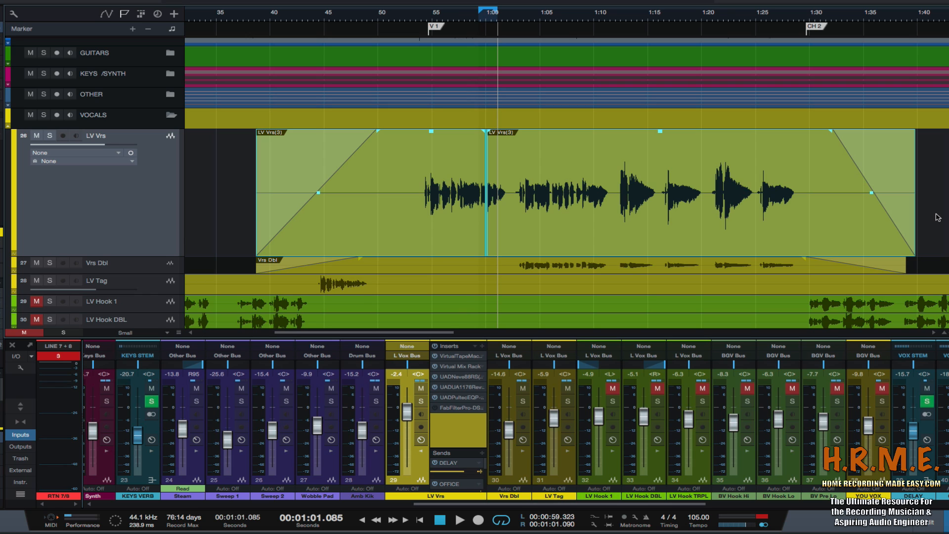
right_click(550, 155)
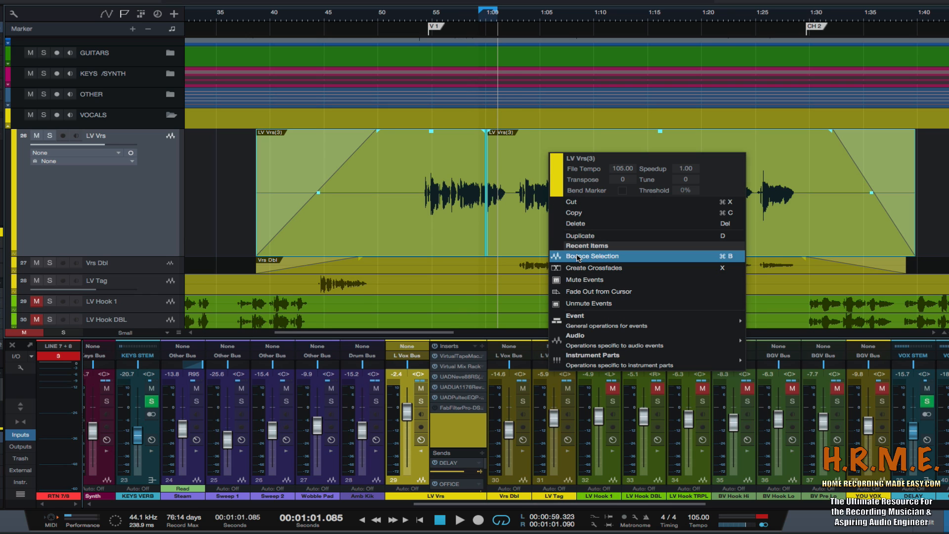
click(579, 255)
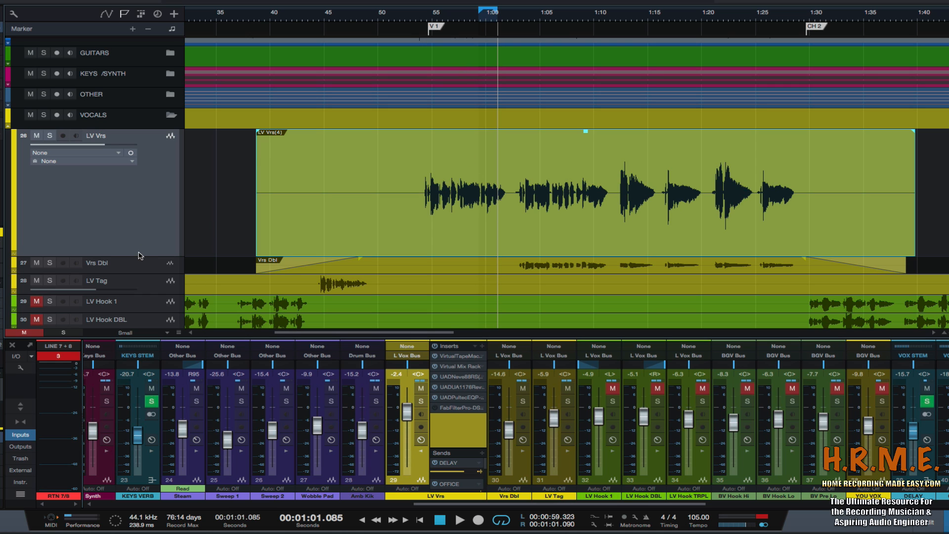
- Reduce the LV Vrs track's height and select the LV Hook 1, LV Hook DBL and LV Hook TRPL tracks in turn
drag(137, 257, 152, 174)
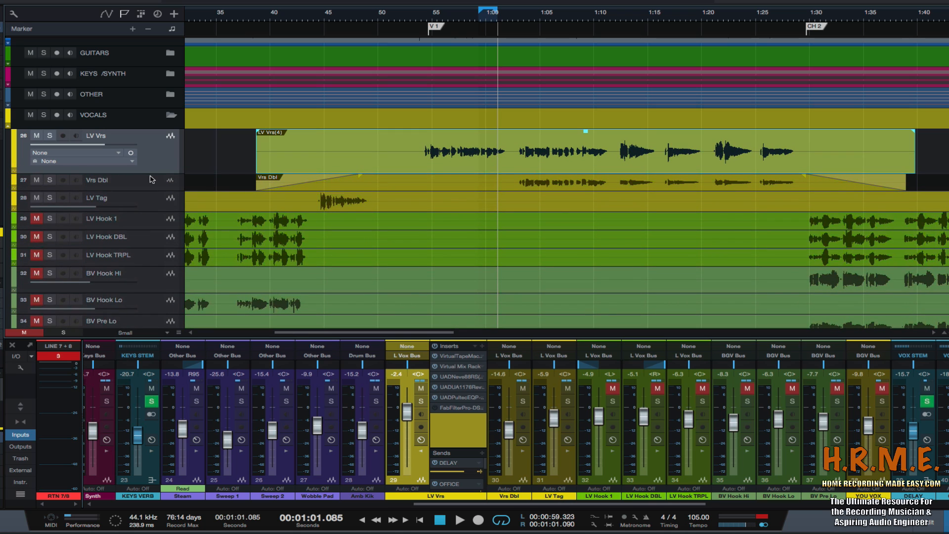
scroll(312, 153, down, 4)
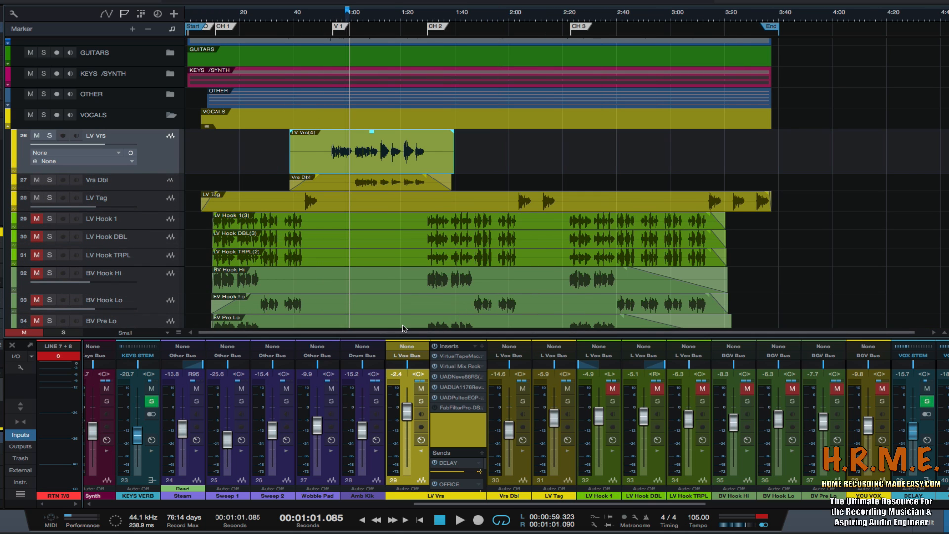
scroll(360, 168, down, 3)
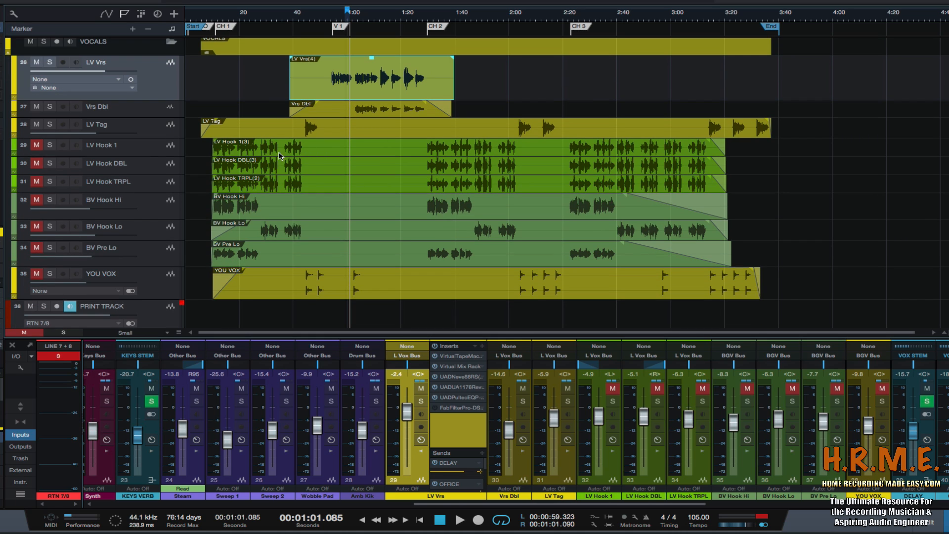
click(154, 151)
click(151, 167)
click(150, 185)
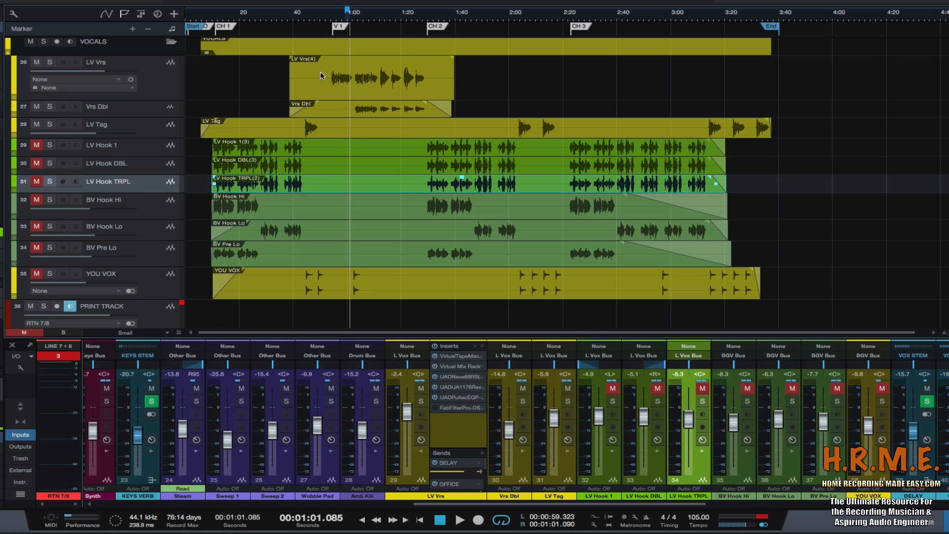
- Set the playback position to about 0:52 and reactivate the FabFilter Pro-DS insert on LV Vrs with its window open below the vocal waveform
click(326, 12)
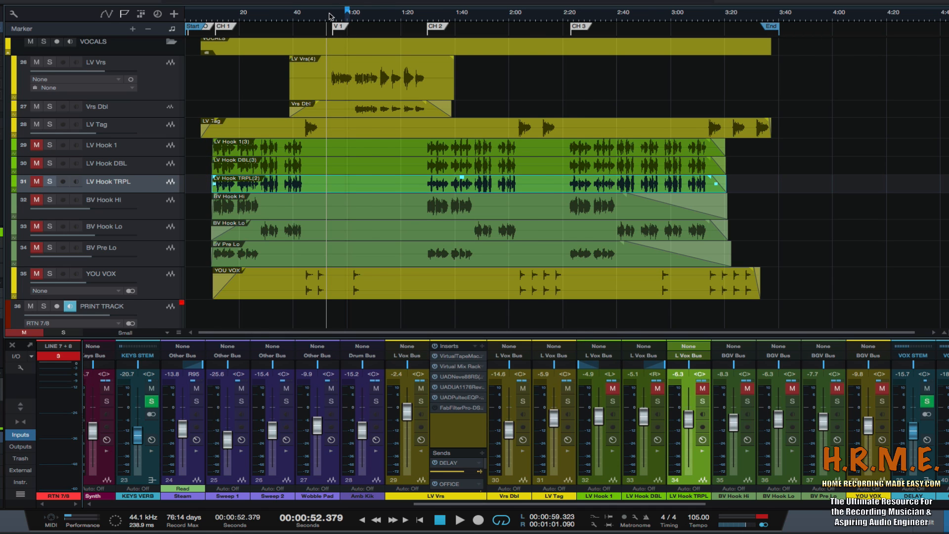
key(e)
key(e)
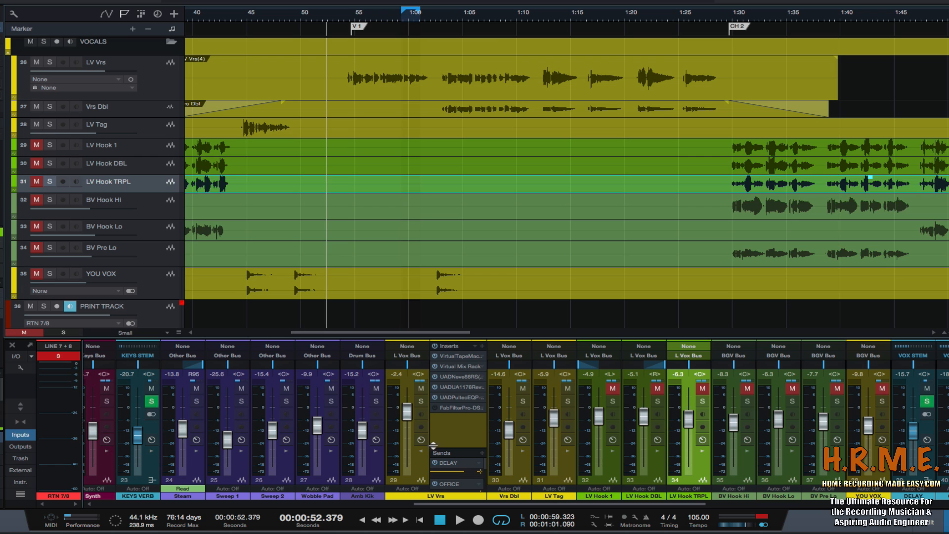
click(460, 407)
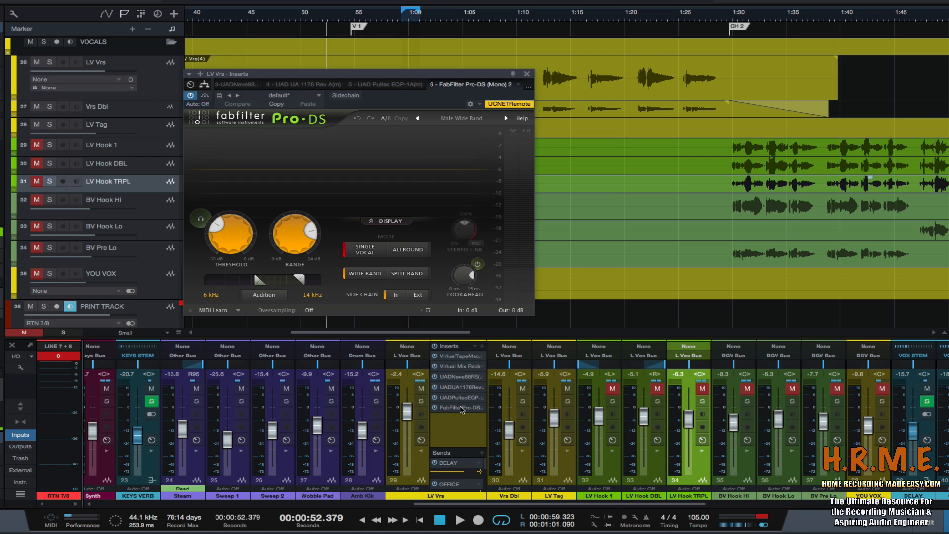
drag(372, 74, 406, 140)
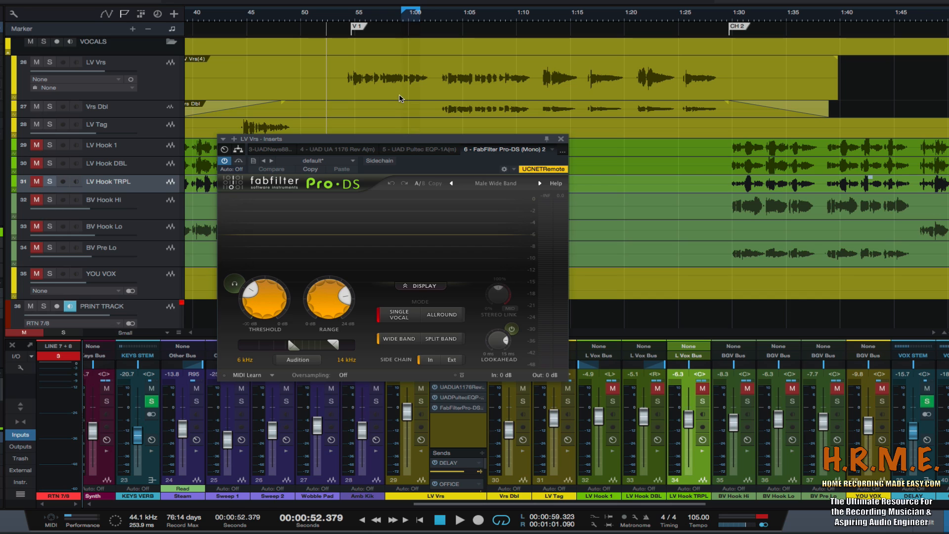
- Play the verse from about 0:52 to 1:01 in two passes with FabFilter Pro-DS active on LV Vrs
key(space)
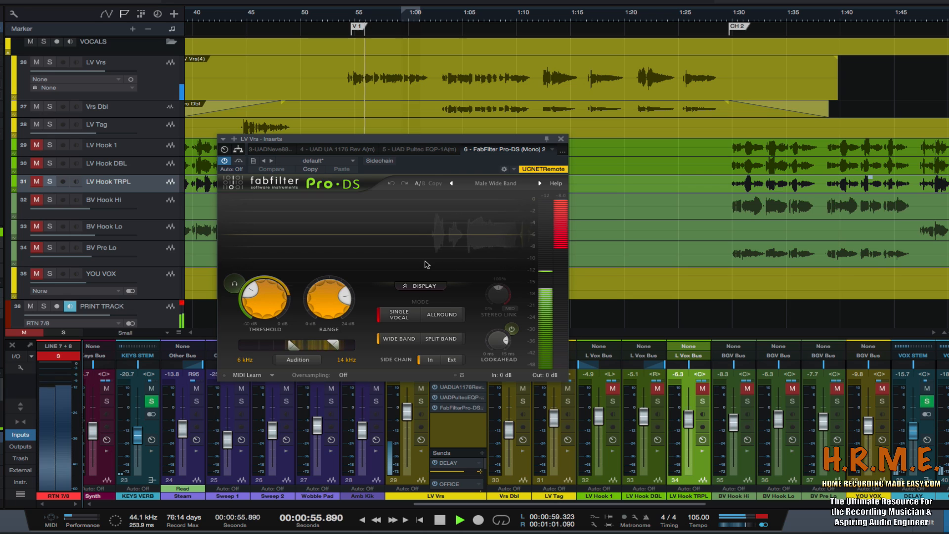
key(space)
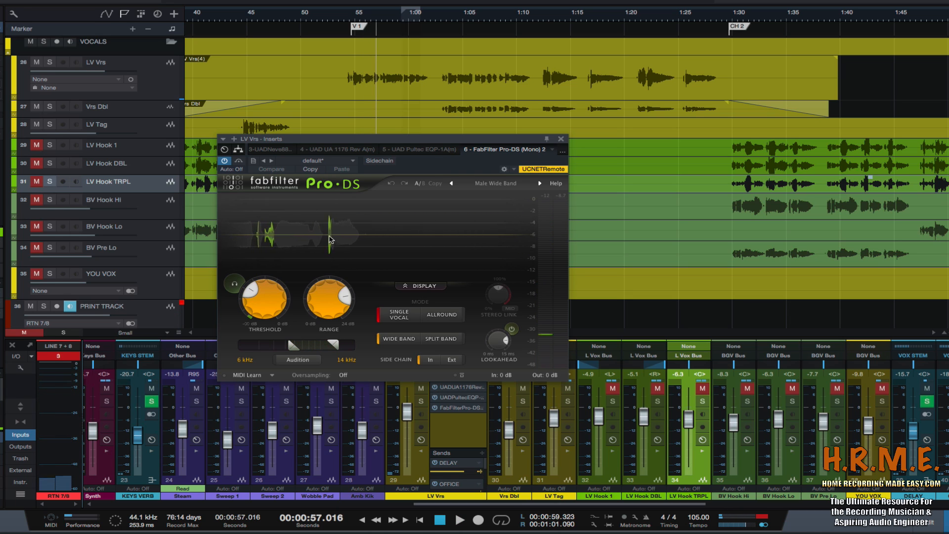
key(space)
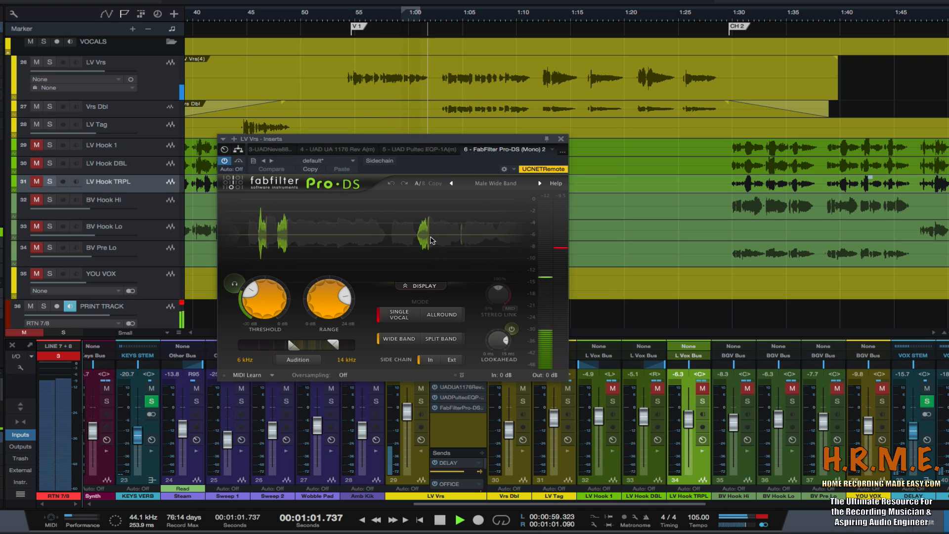
key(space)
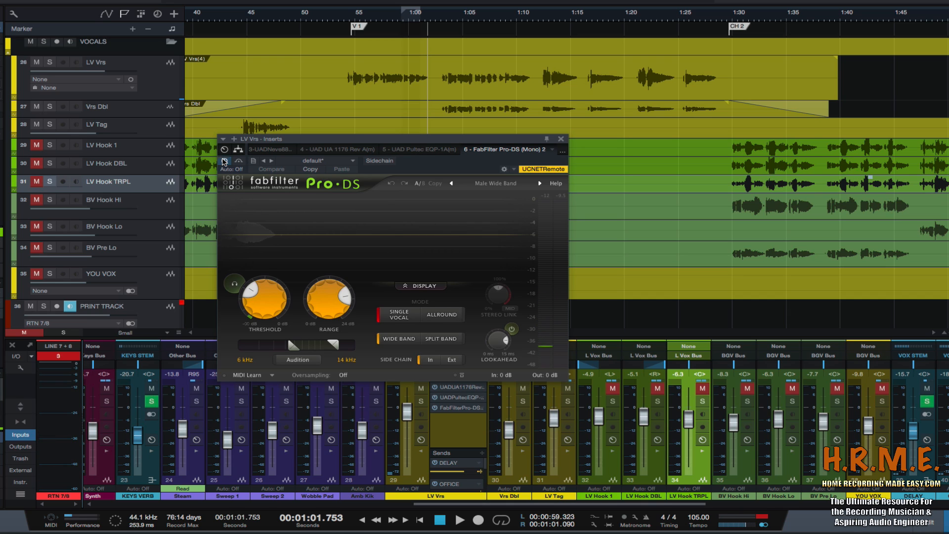
- Compare the verse from about 0:58 with FabFilter Pro-DS bypassed and reactivated on LV Vrs, leaving it active
click(393, 20)
key(space)
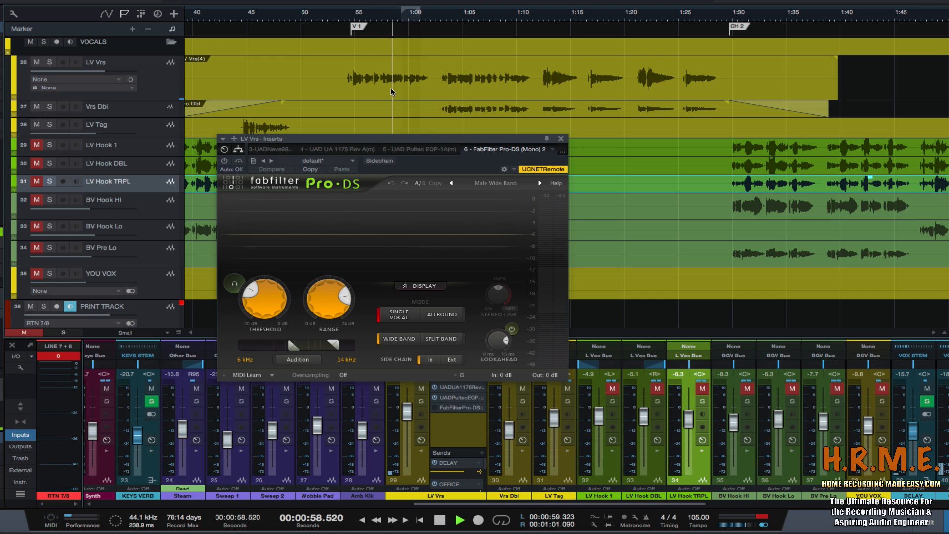
key(space)
click(225, 161)
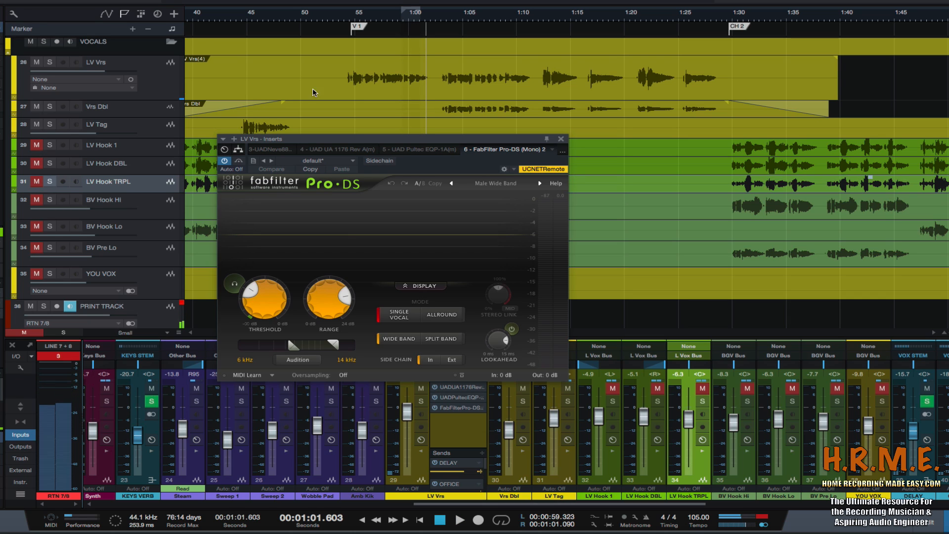
click(389, 20)
key(space)
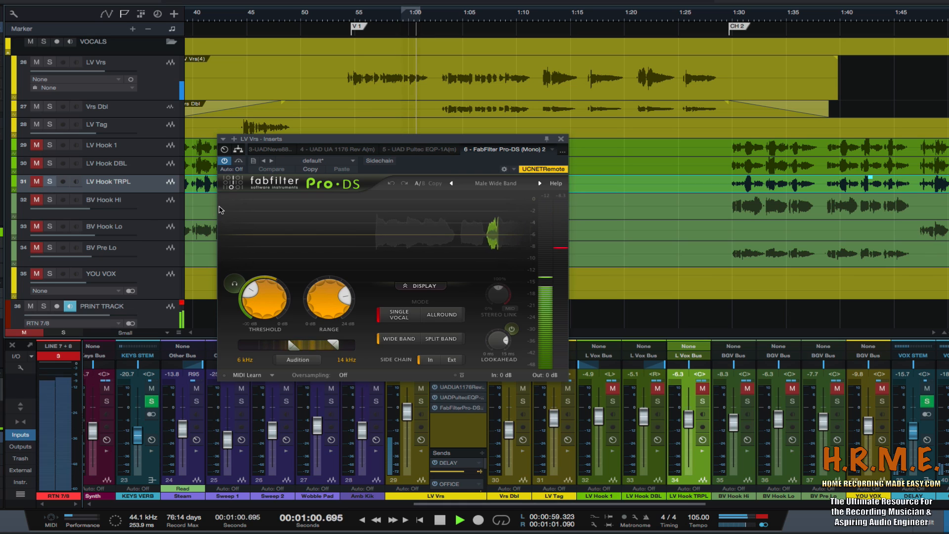
key(space)
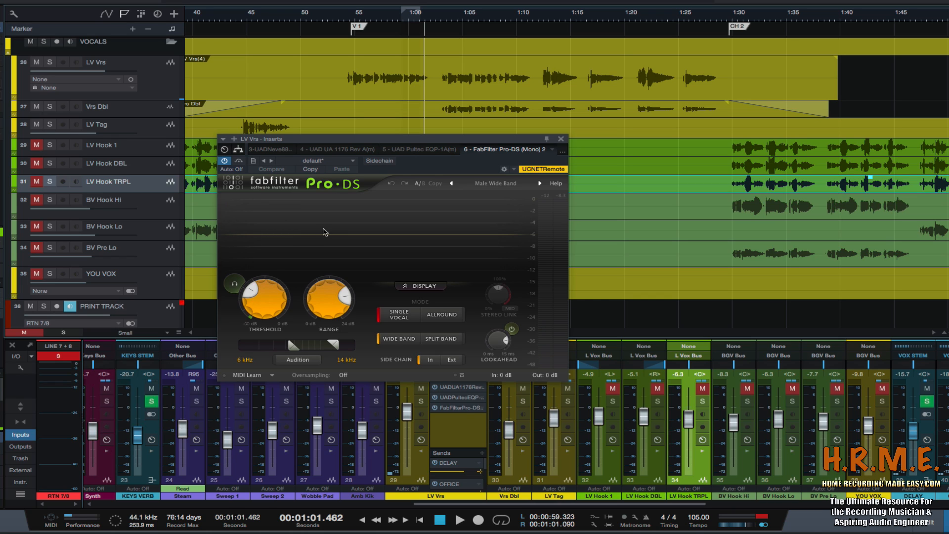
- Examine the UAD Pultec EQP-1A inserts on LV Vrs and Vrs Dbl, including their places in the insert chains
drag(373, 142, 392, 135)
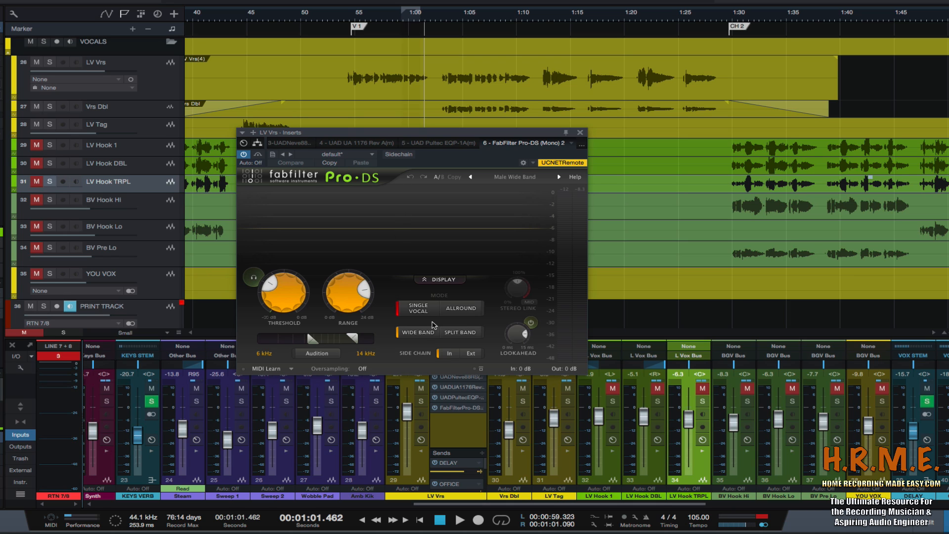
click(449, 398)
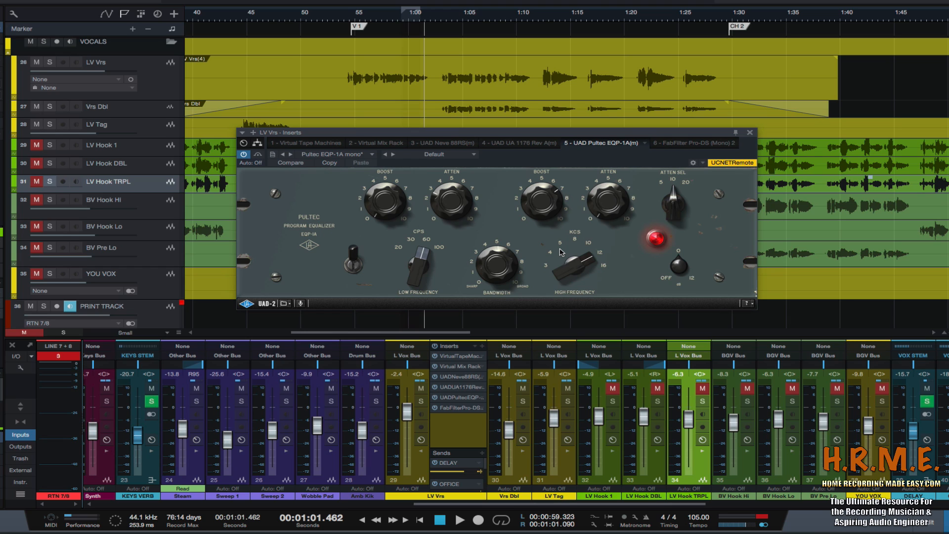
click(50, 363)
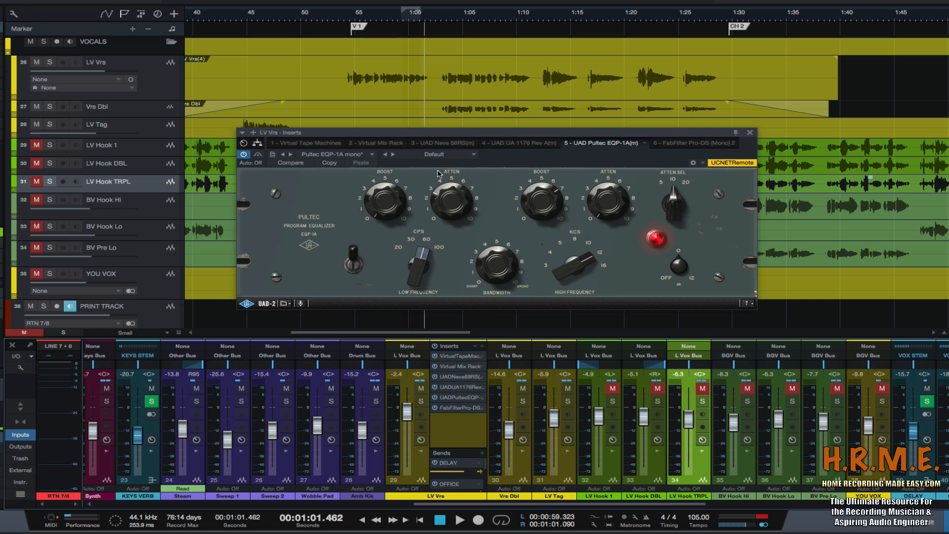
click(450, 408)
drag(415, 140, 419, 111)
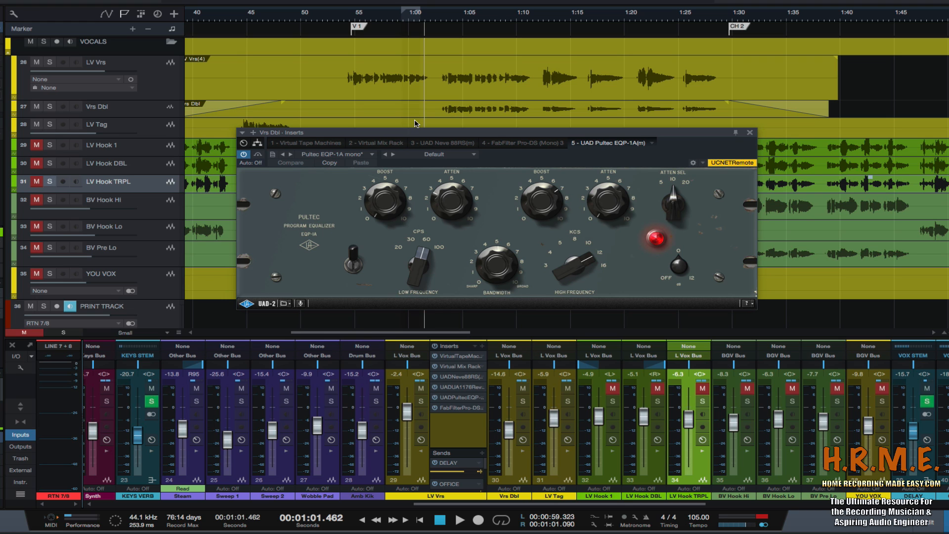
drag(407, 136, 364, 118)
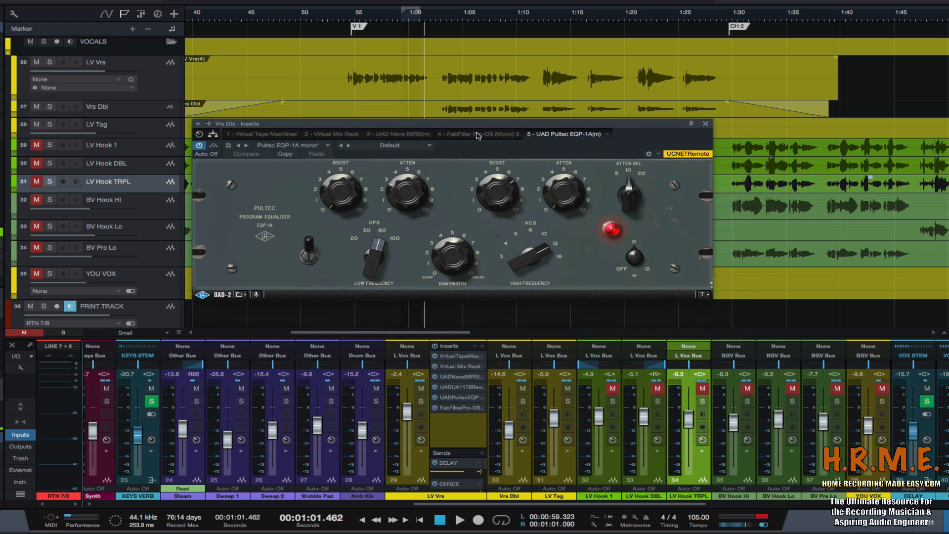
- Reopen FabFilter Pro-DS on LV Vrs and play the verse from the V 1 marker, keeping the vocal waveform uncovered
click(459, 408)
drag(397, 128, 415, 137)
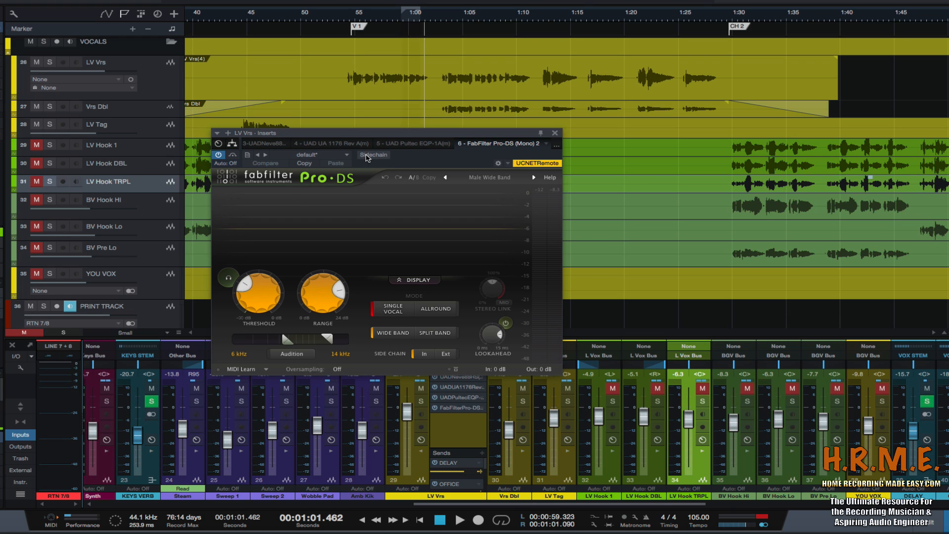
click(351, 21)
key(space)
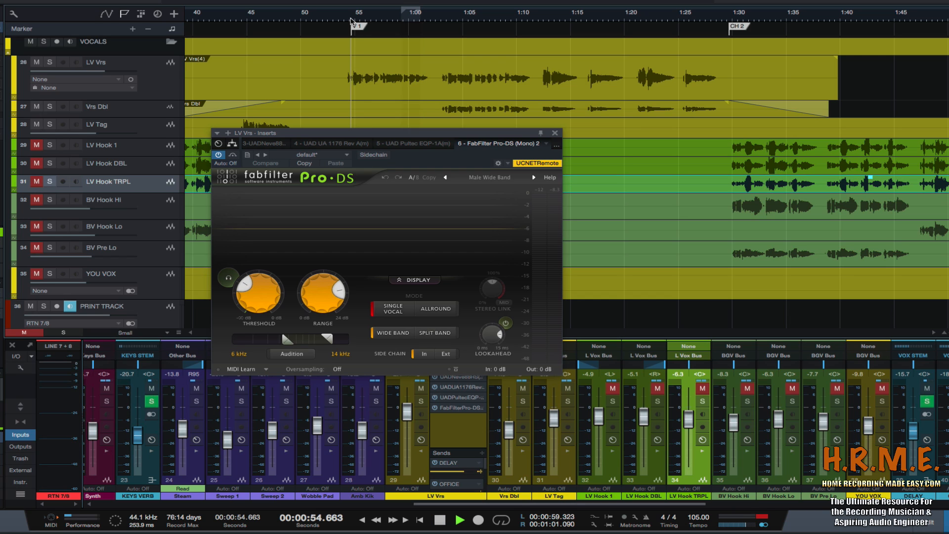
drag(447, 134, 454, 113)
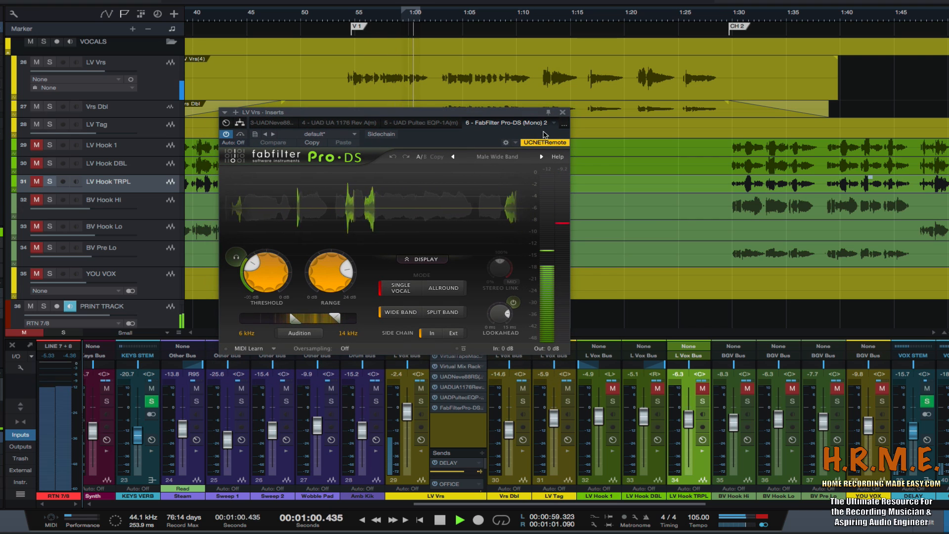
- Listen briefly to only the detected sibilance in FabFilter Pro-DS, then stop playback with Vrs Dbl and LV Tag muted
click(236, 259)
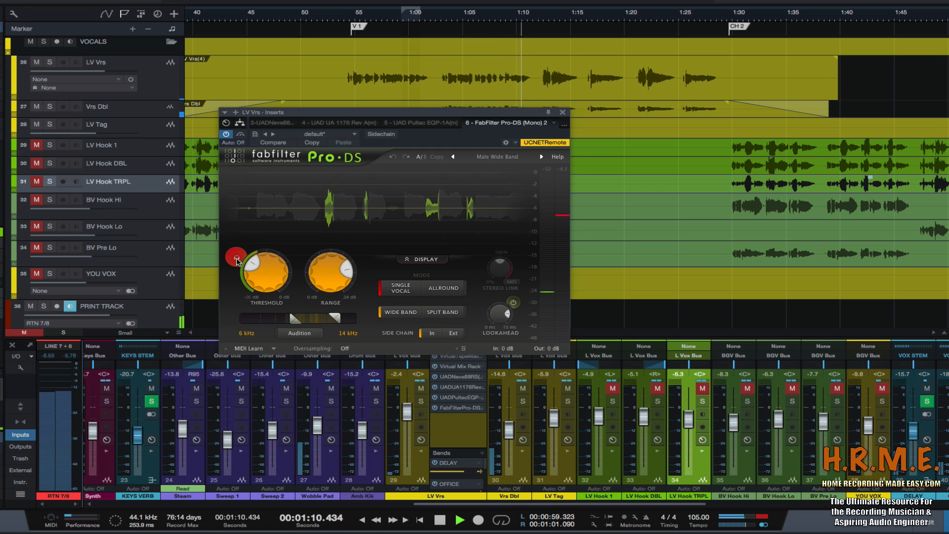
click(237, 258)
key(space)
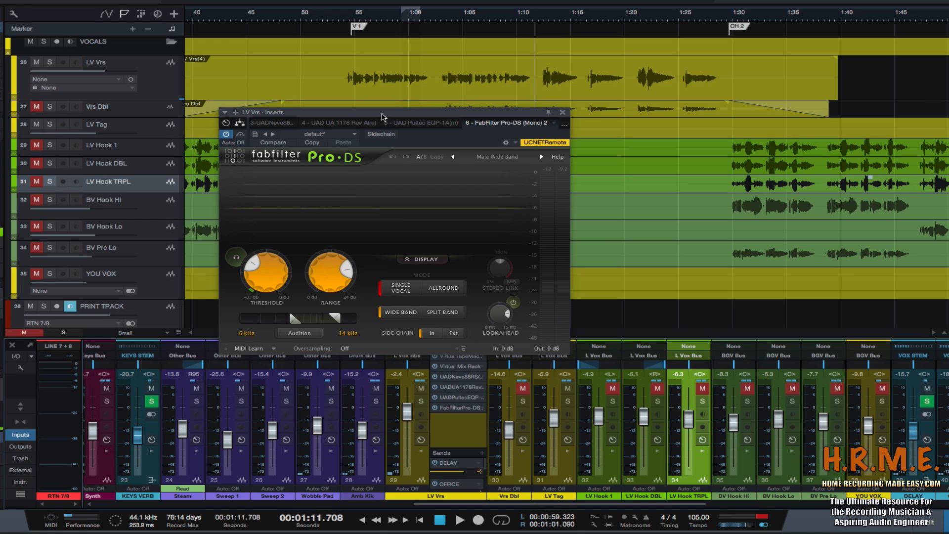
- Audition the detected sibilance in FabFilter Pro-DS again from the V 1 marker with Vrs Dbl and LV Tag muted
click(351, 14)
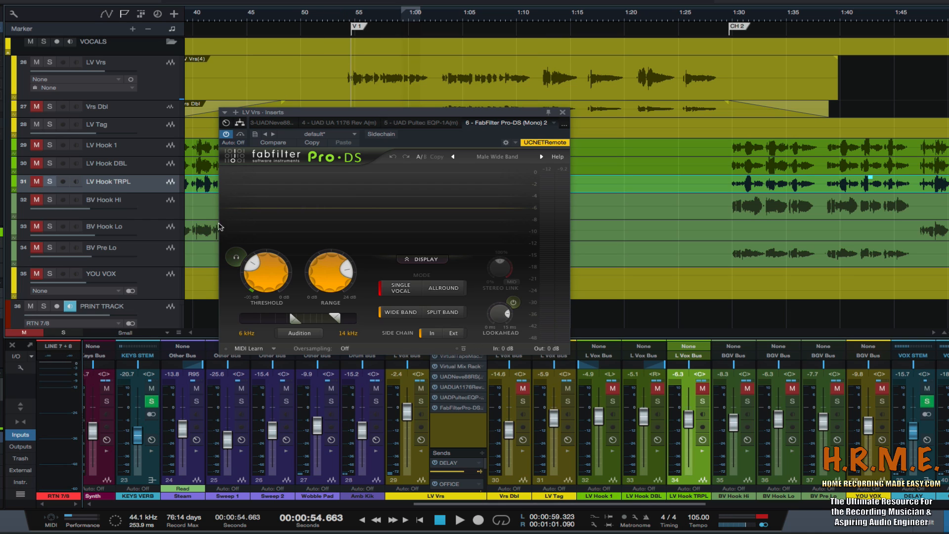
click(236, 258)
key(space)
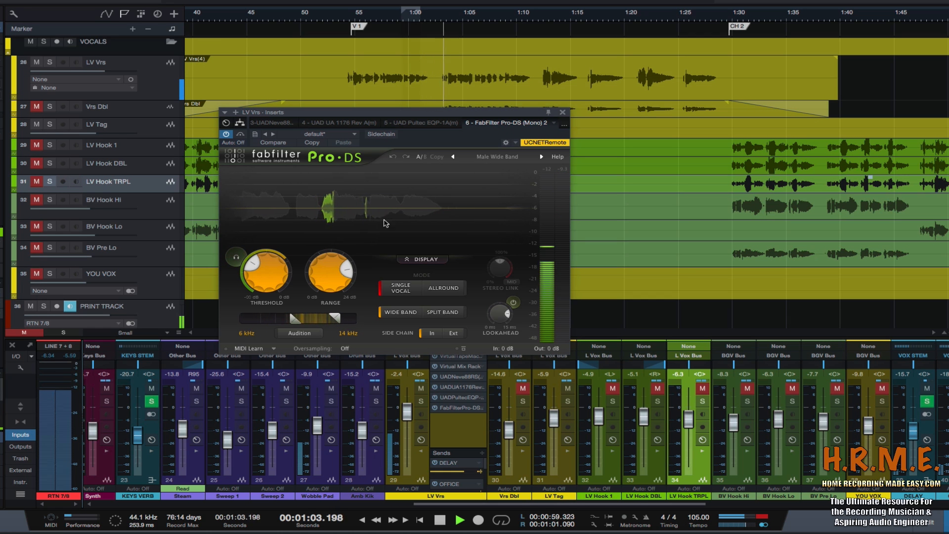
key(space)
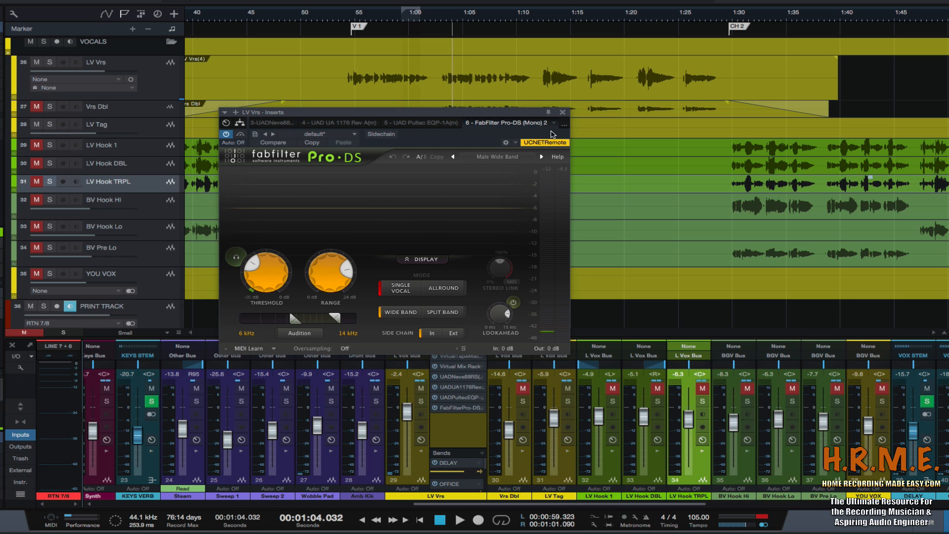
- Close the FabFilter Pro-DS window and enlarge the sends area of the LV Vrs channel to expose the PLATE send
click(562, 112)
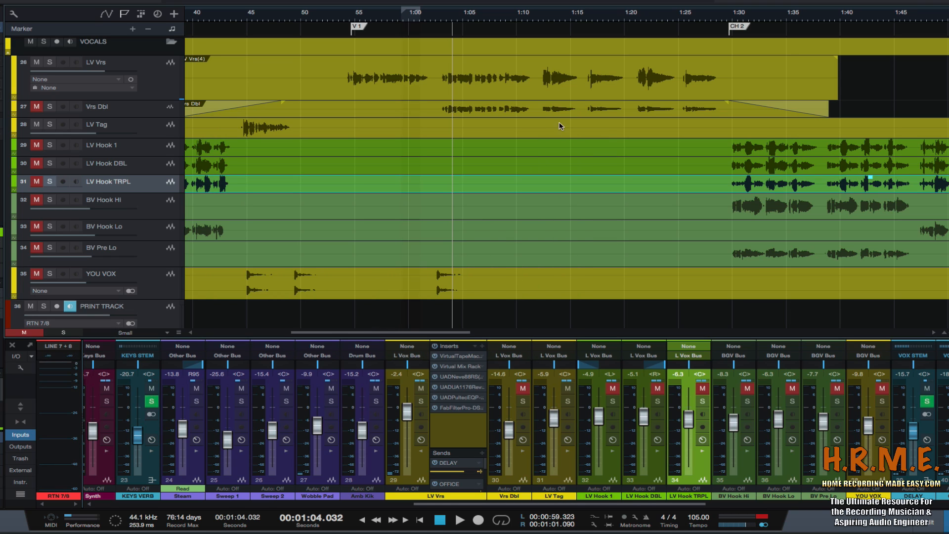
drag(445, 448, 445, 422)
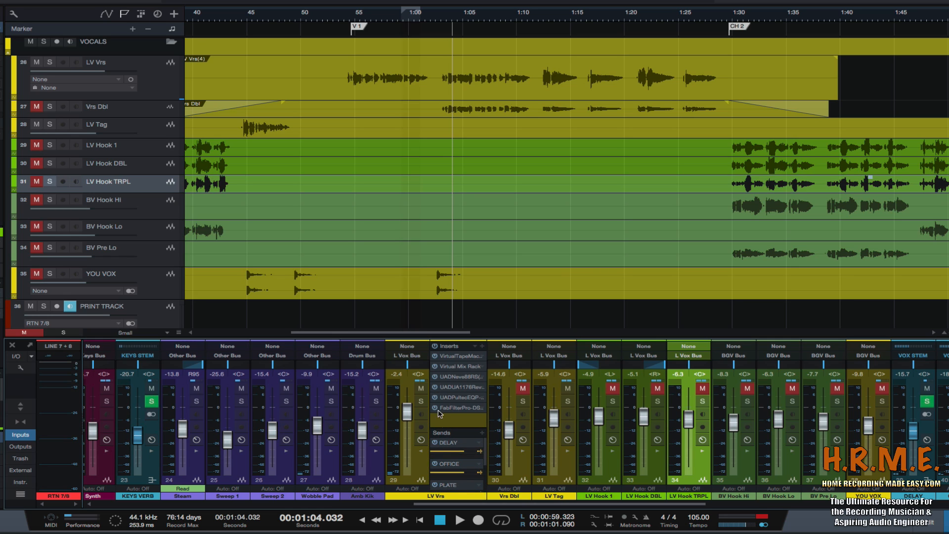
- Play the verse from just before the V 1 marker and unmute the Vrs Dbl and LV Tag tracks
click(343, 18)
key(space)
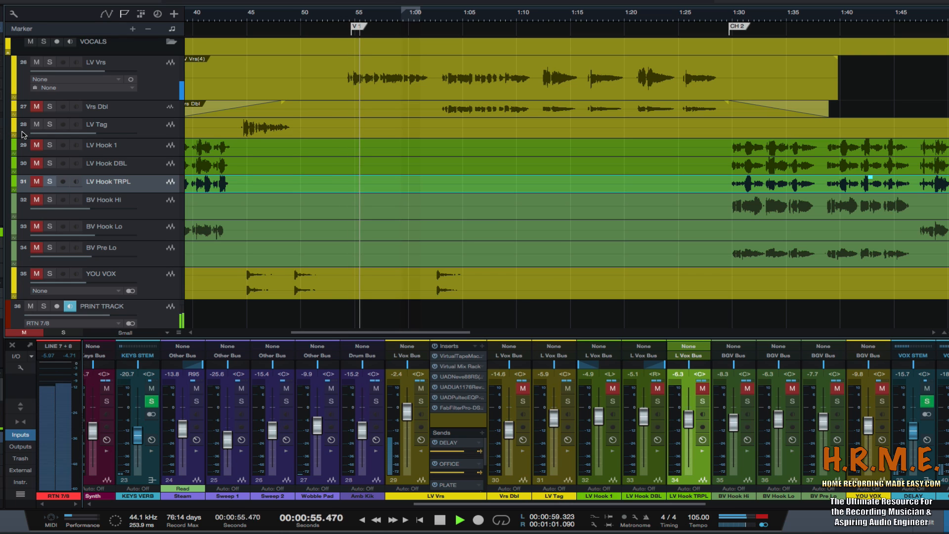
drag(36, 107, 36, 124)
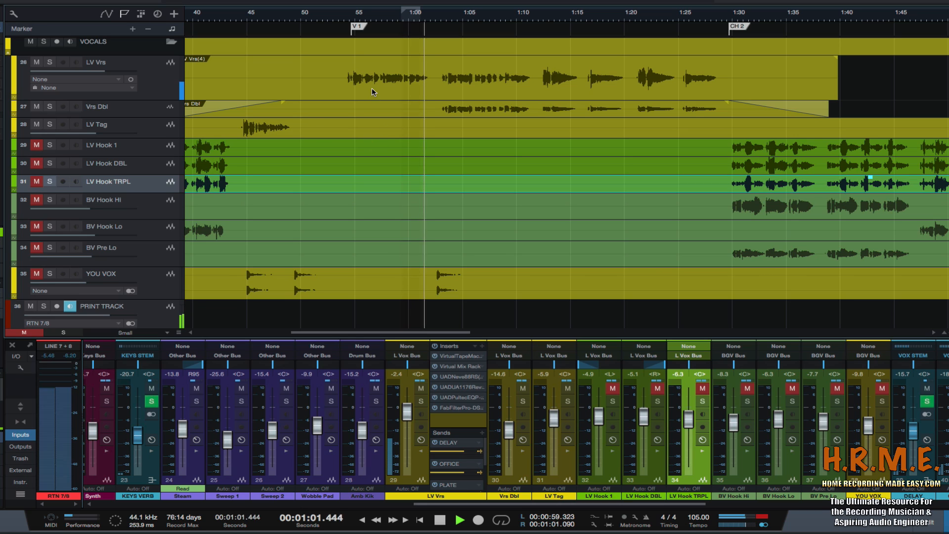
key(space)
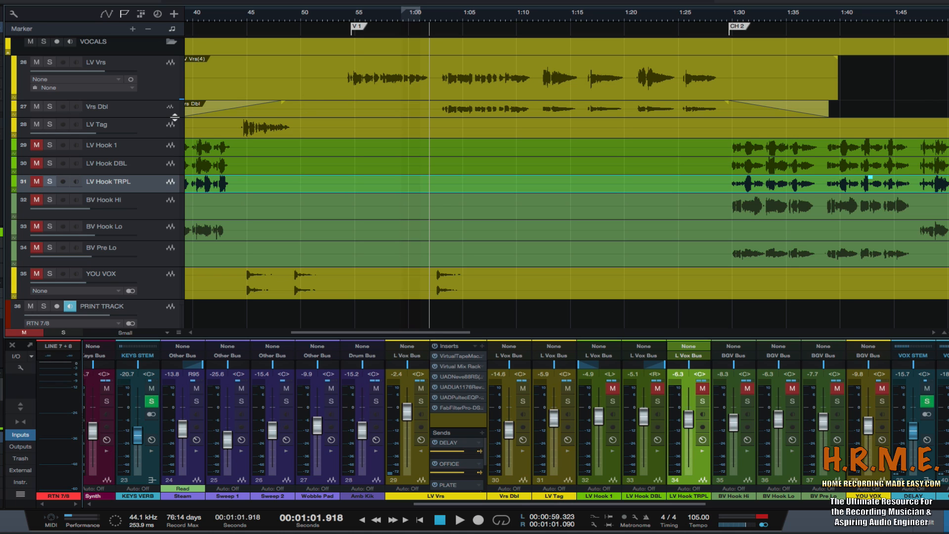
- Select the Vrs Dbl event, enlarge its track, and switch the expanded mixer channel from LV Vrs to Vrs Dbl
click(202, 112)
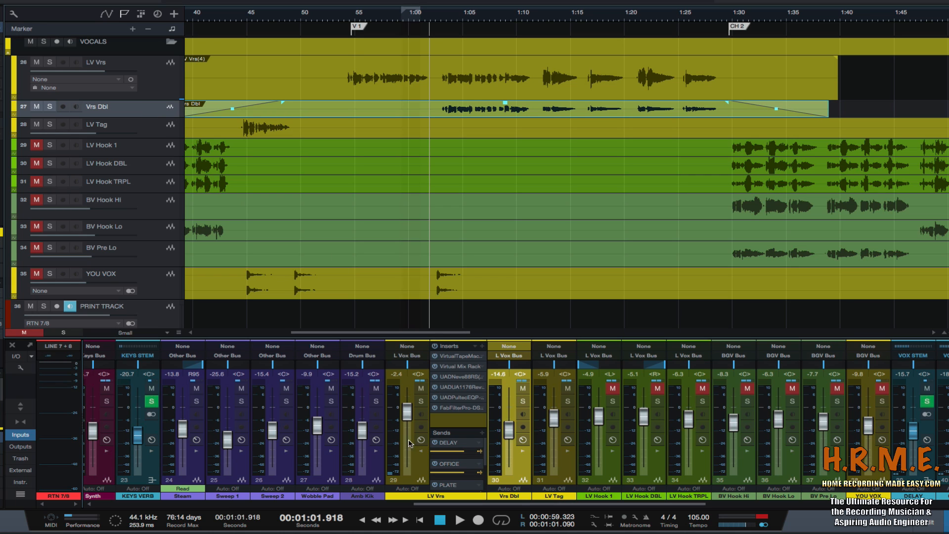
click(420, 452)
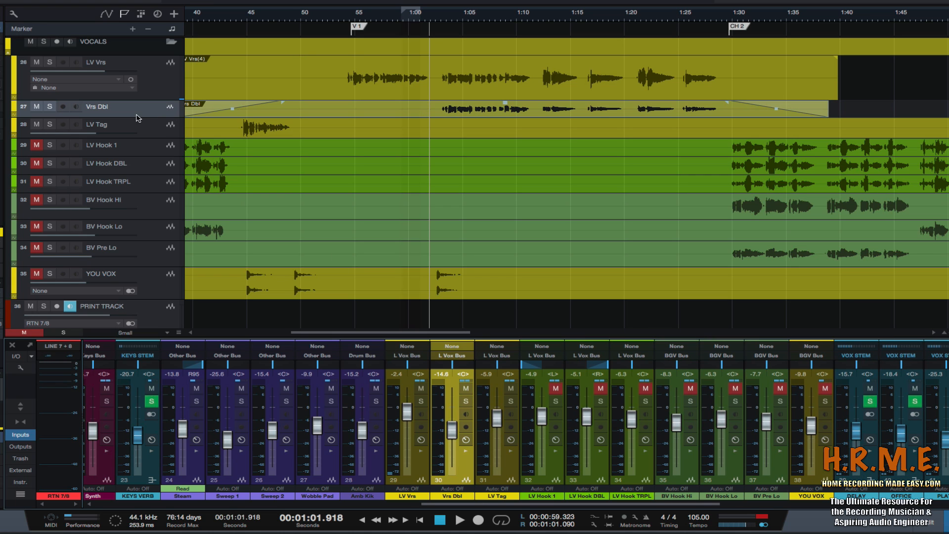
drag(140, 101, 142, 162)
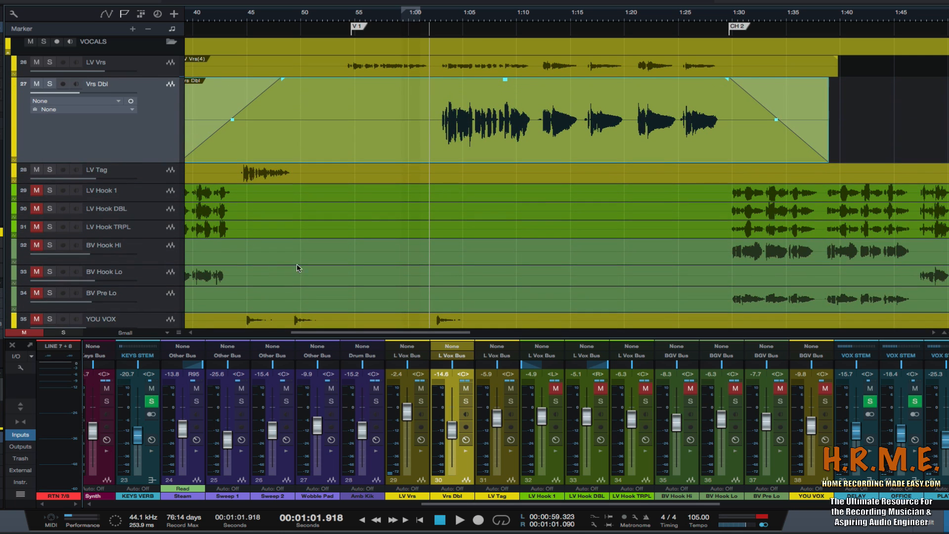
click(466, 451)
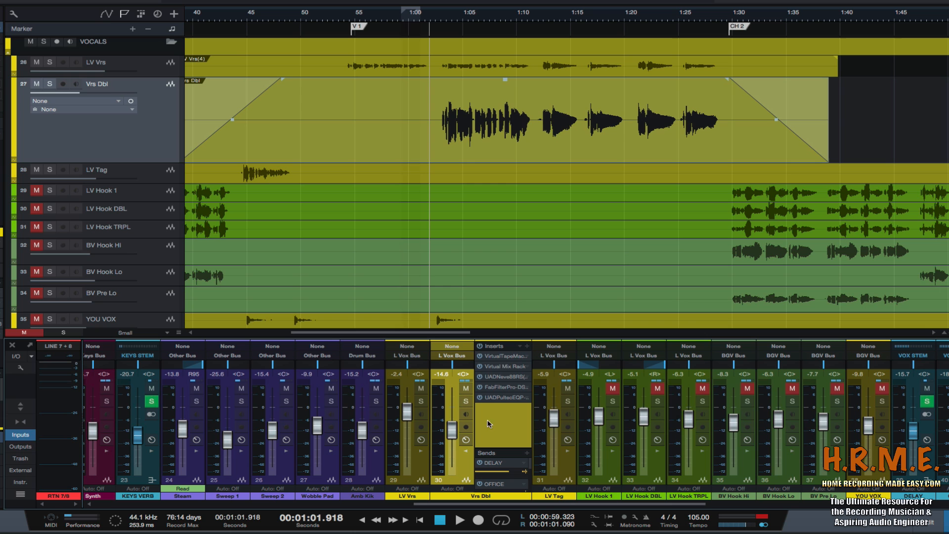
- Review Virtual Tape Machines, Virtual Mix Rack and UAD Neve 88RS in the Vrs Dbl insert chain while playing the verse
click(492, 357)
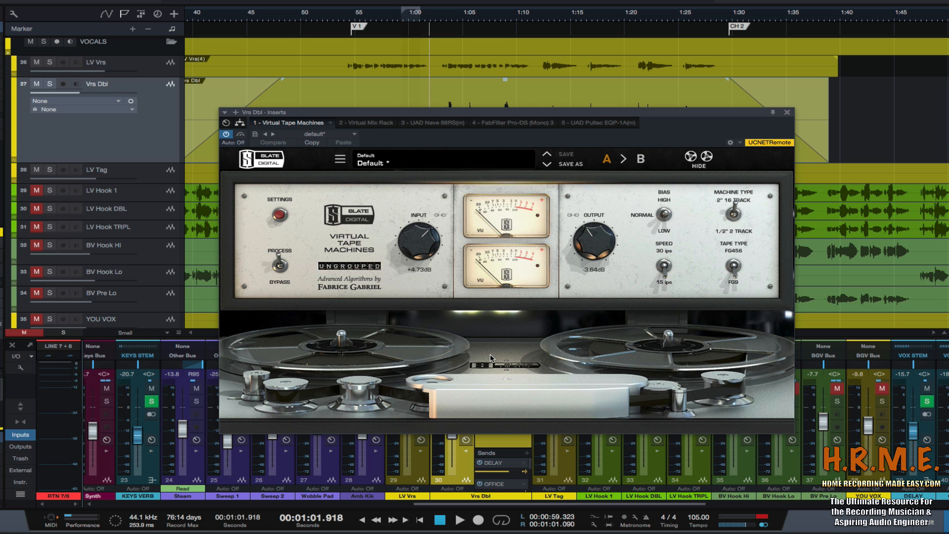
key(space)
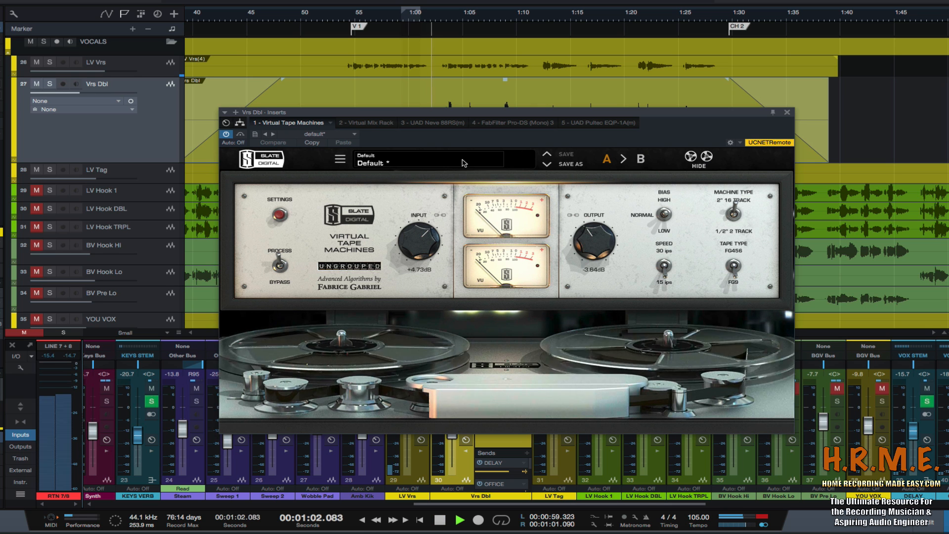
click(366, 123)
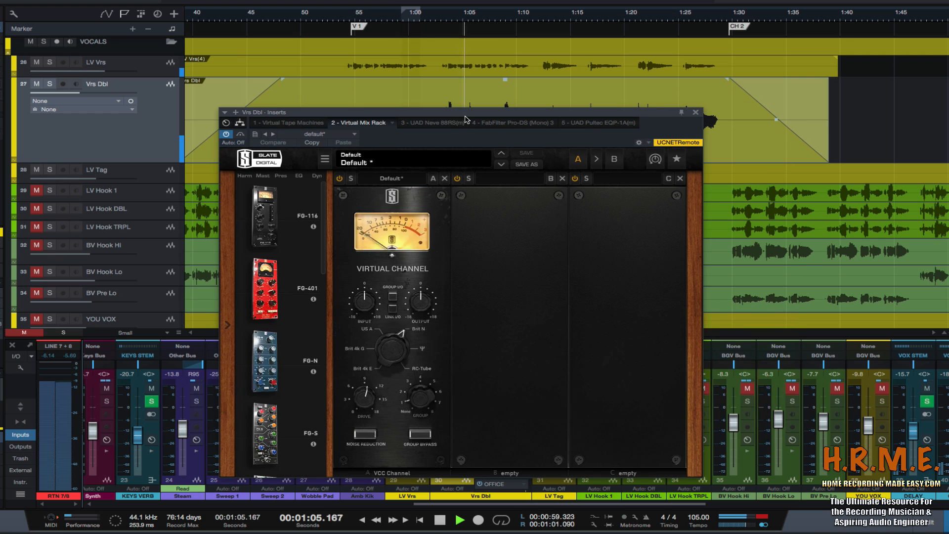
drag(429, 112, 415, 52)
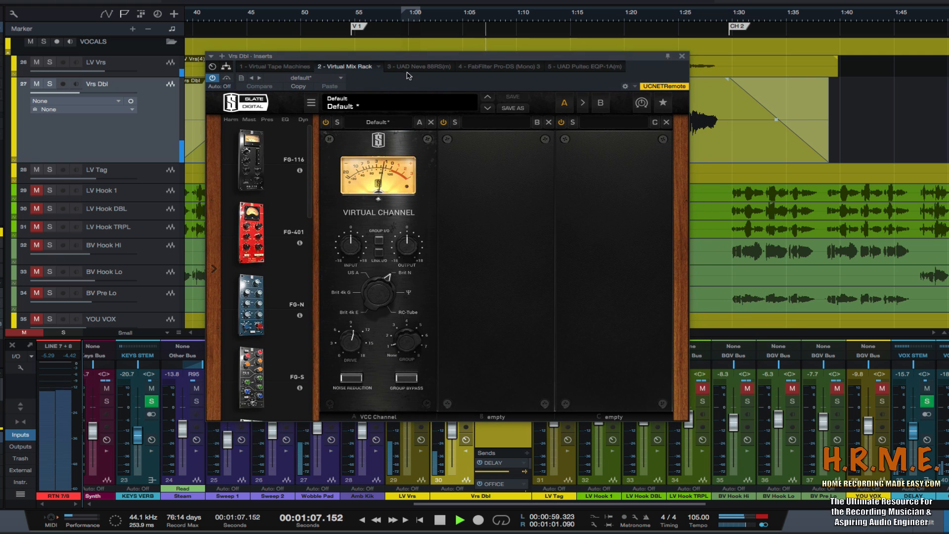
click(418, 69)
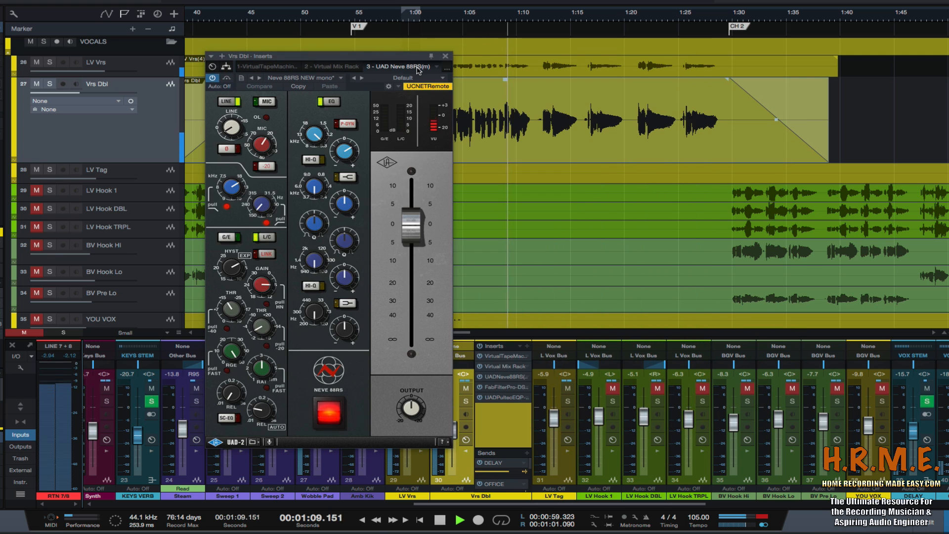
drag(396, 59, 415, 51)
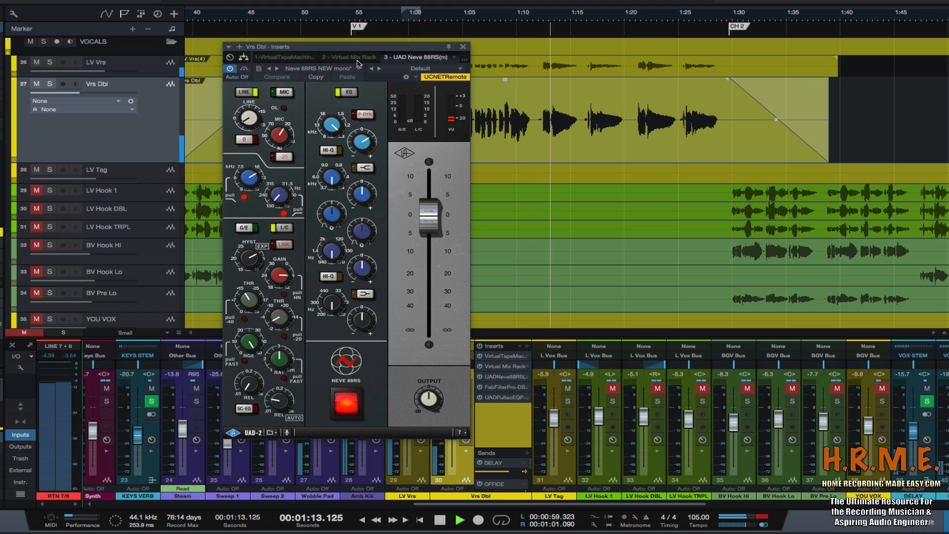
- Toggle the LV Vrs mute and audition the UAD Neve 88RS on Vrs Dbl from about 1:03
key(space)
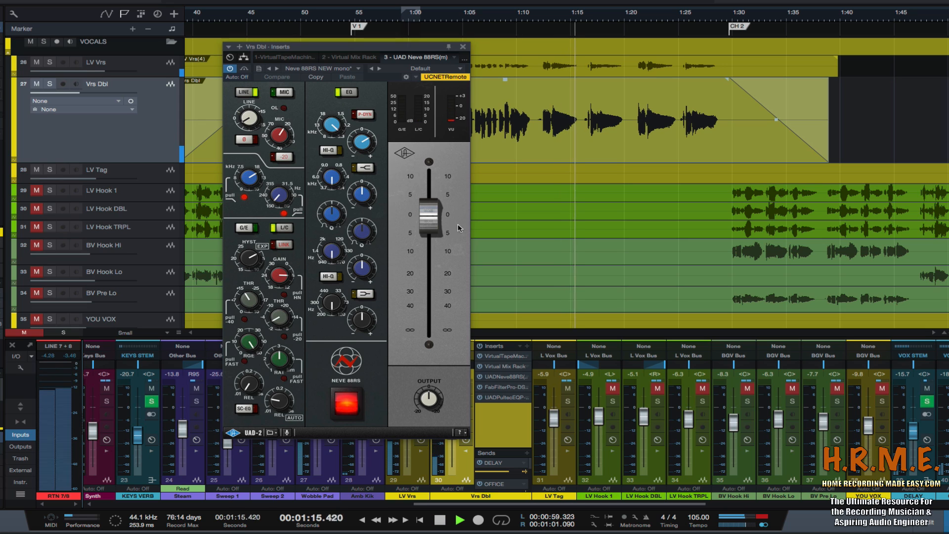
drag(399, 49, 312, 48)
click(420, 388)
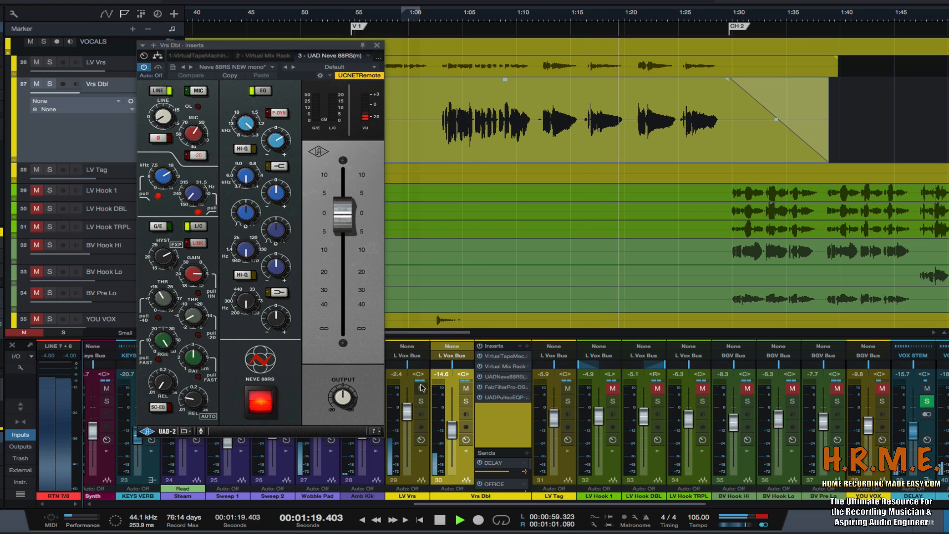
click(442, 88)
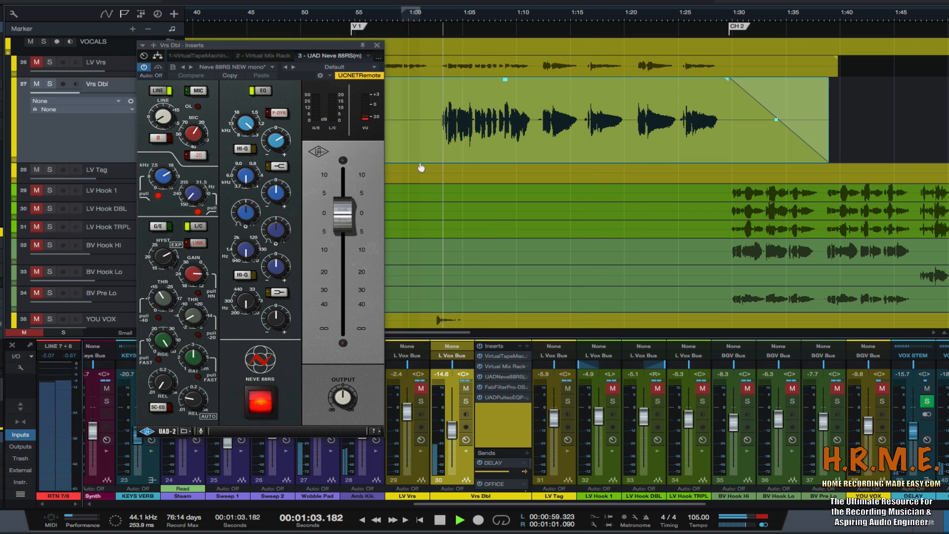
drag(316, 46, 333, 44)
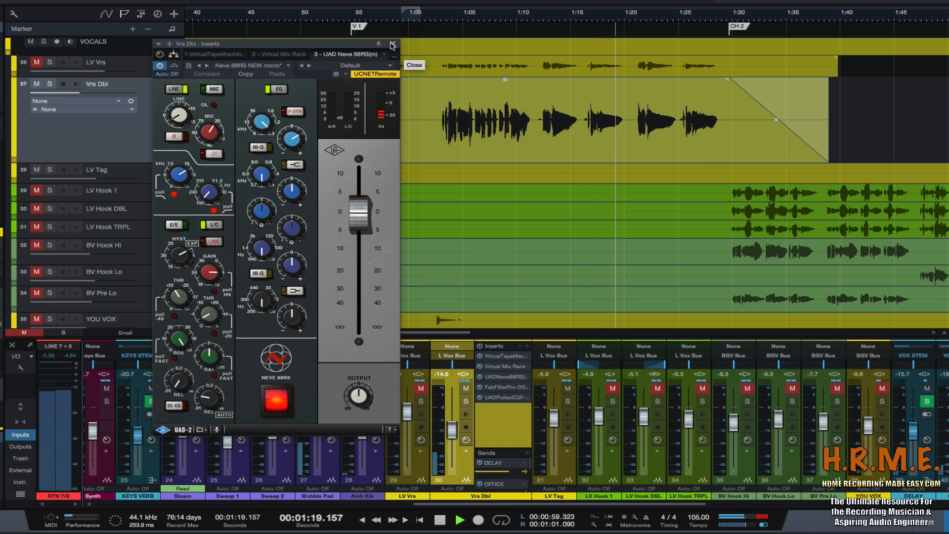
- Collapse the Vrs Dbl mixer channel, close the Neve 88RS window and reduce the Vrs Dbl track height with playback stopped
click(467, 452)
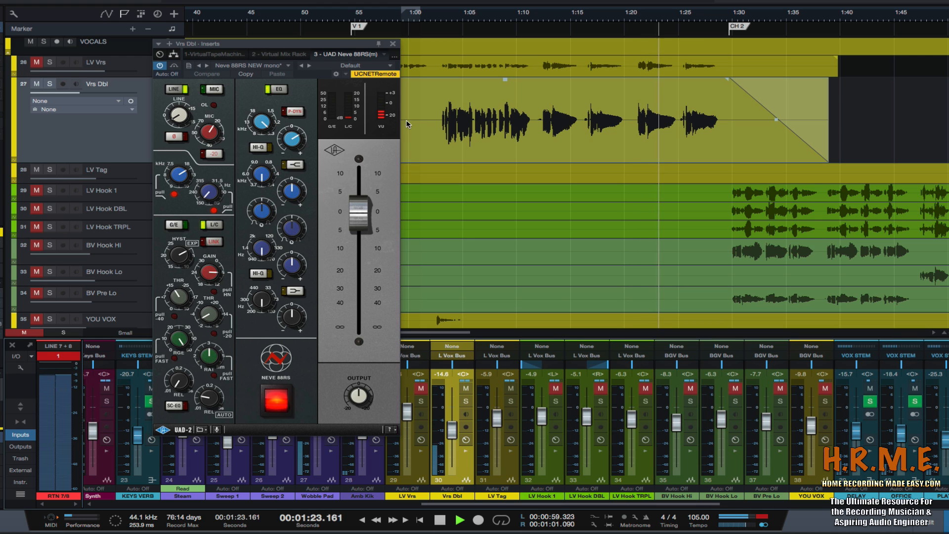
click(393, 46)
key(space)
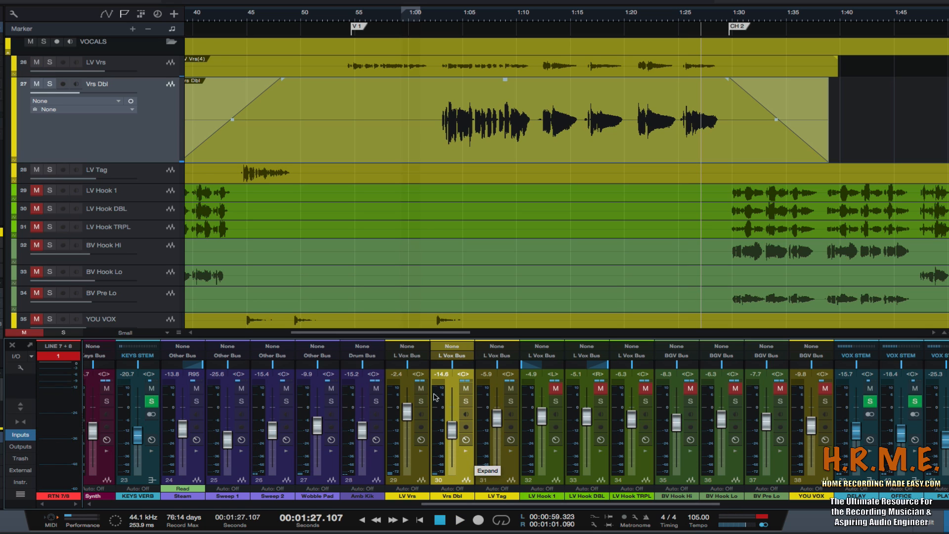
drag(161, 163, 167, 107)
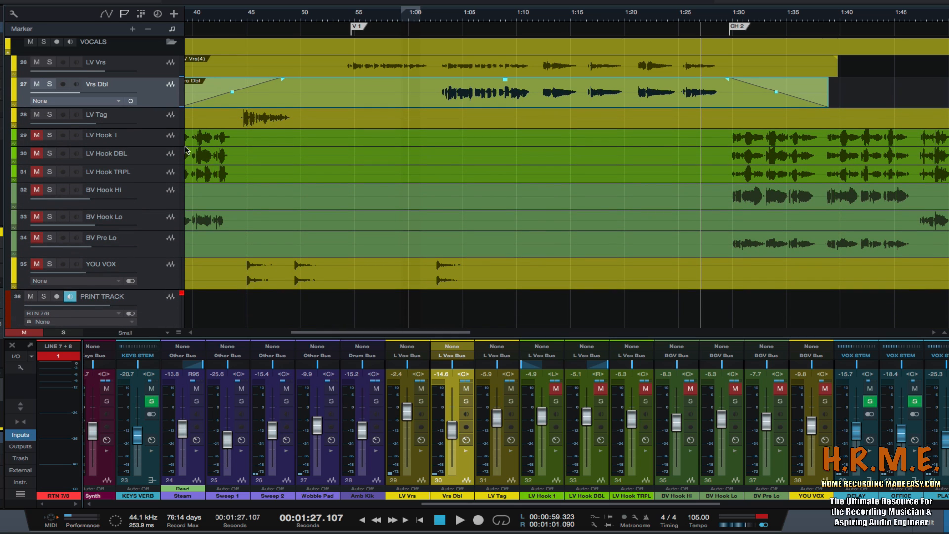
- Audition FabFilter Pro-DS in the expanded Vrs Dbl channel from about 1:00, closing the plug-in and collapsing the channel when done
click(465, 450)
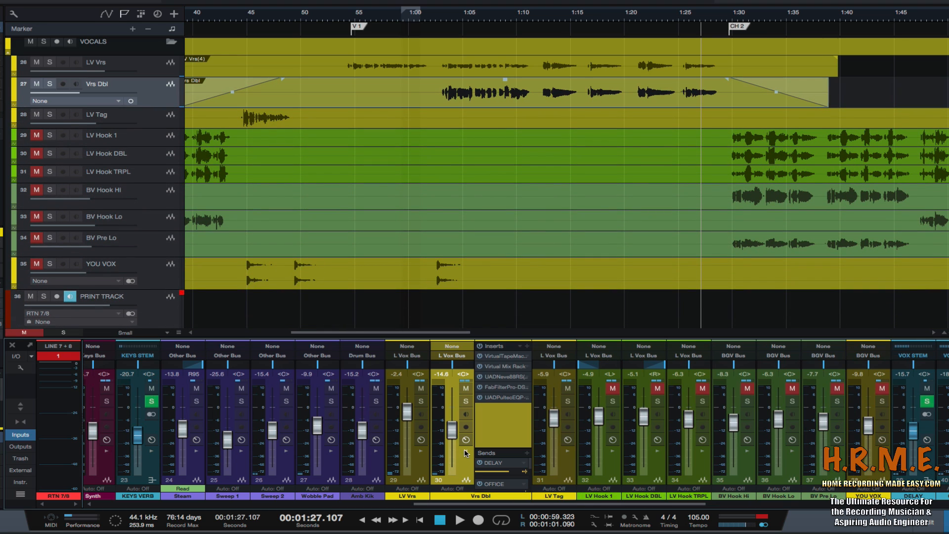
click(500, 391)
key(space)
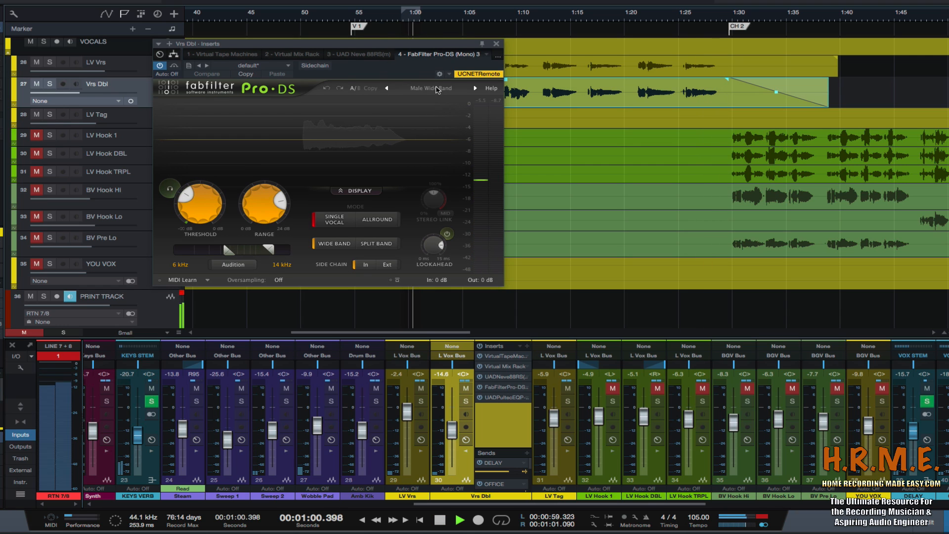
drag(334, 47, 357, 79)
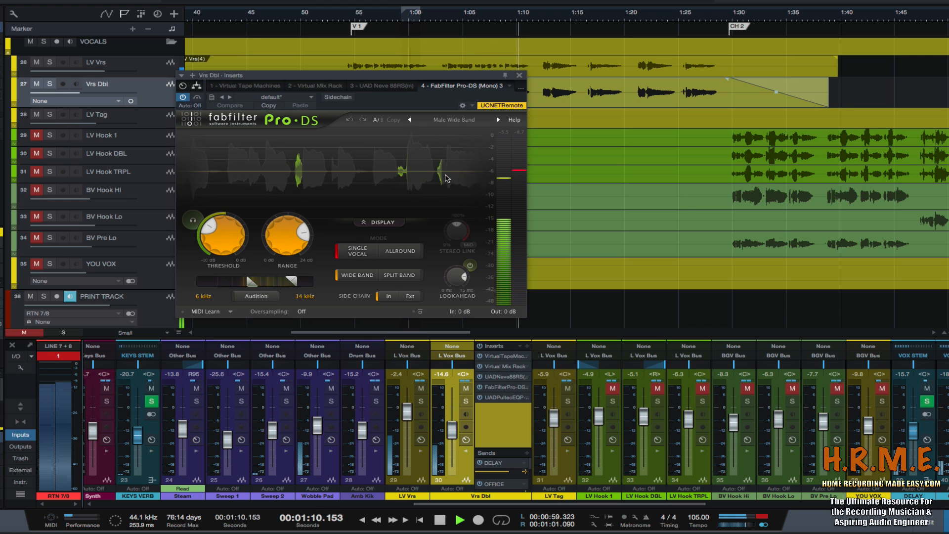
key(space)
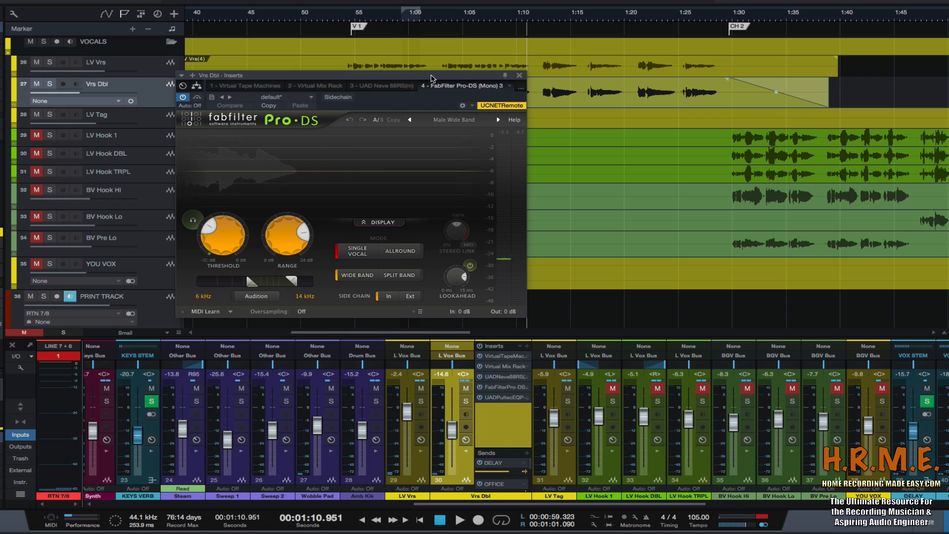
click(519, 75)
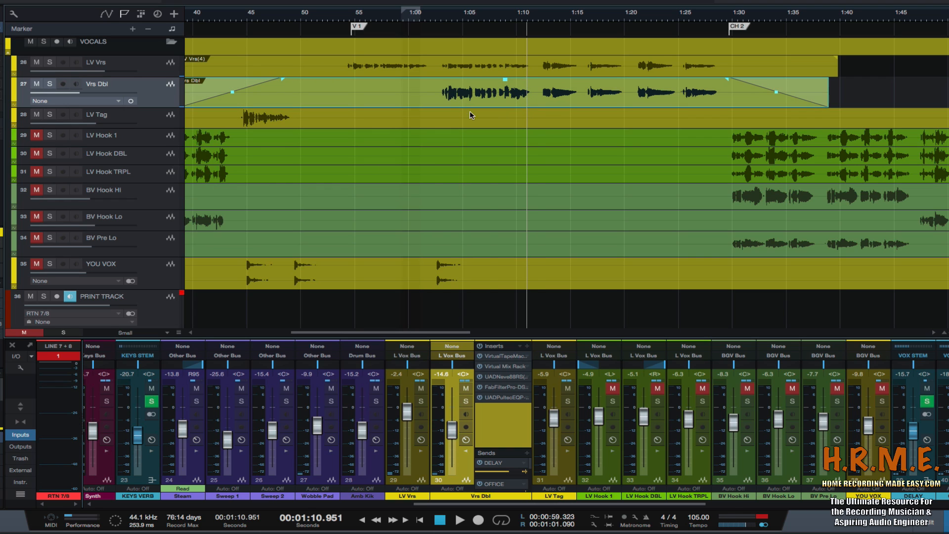
click(466, 451)
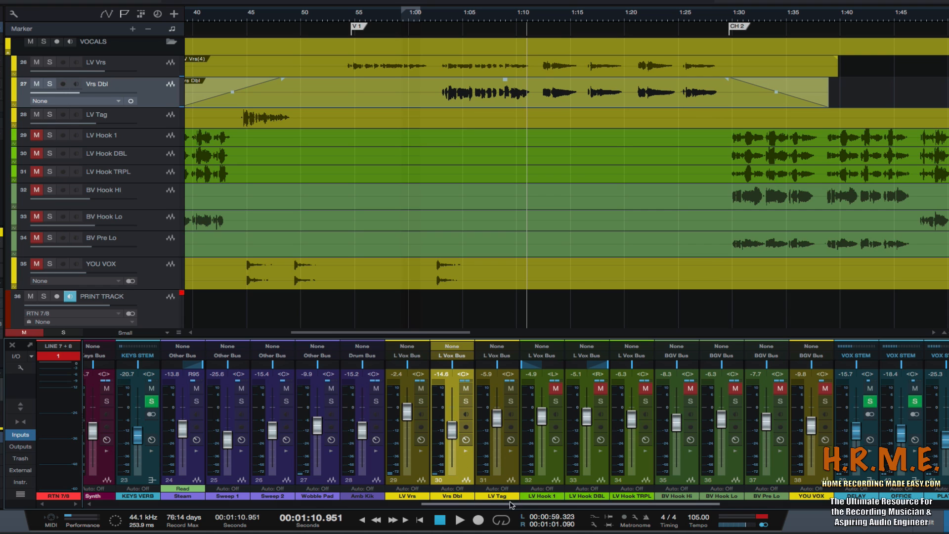
- Select the LV Tag track and fit the whole song in the arrangement view with the playhead near 0:38
scroll(394, 318, left, 5)
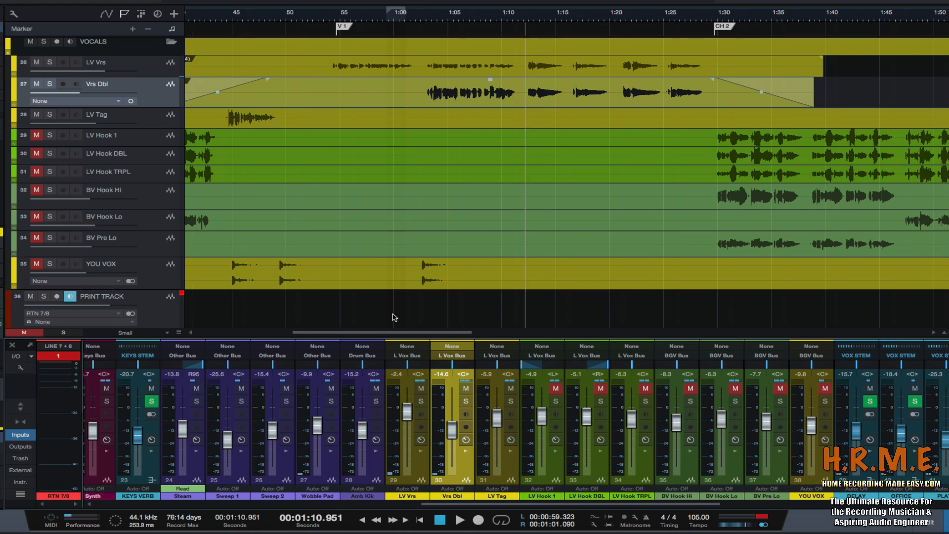
click(508, 464)
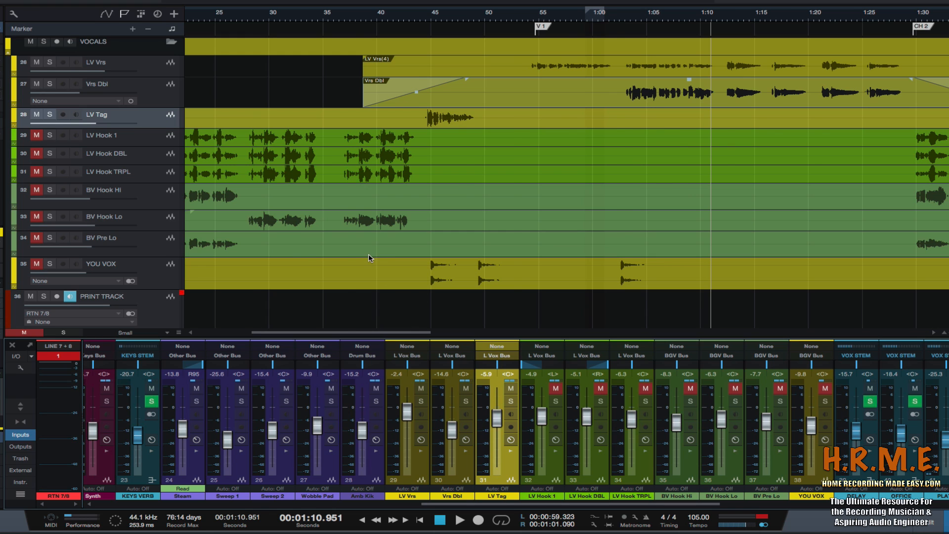
key(shift+f)
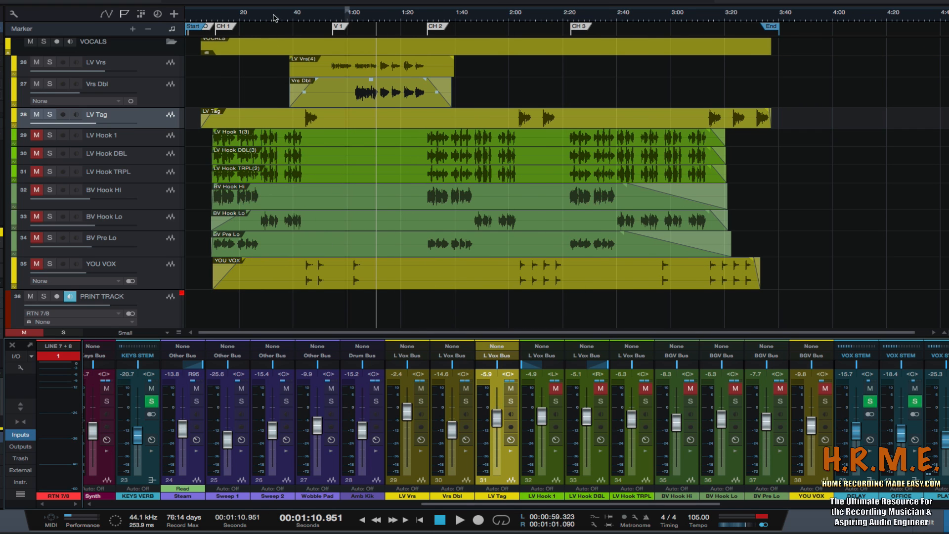
click(290, 17)
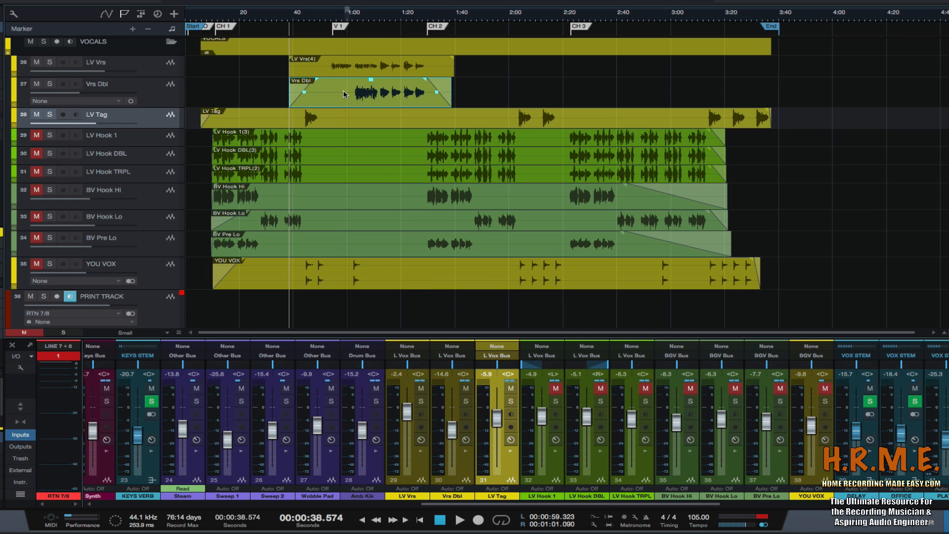
- Play the ending tags from about 3:12 and expand the LV Tag mixer channel to expose its inserts and sends
click(705, 15)
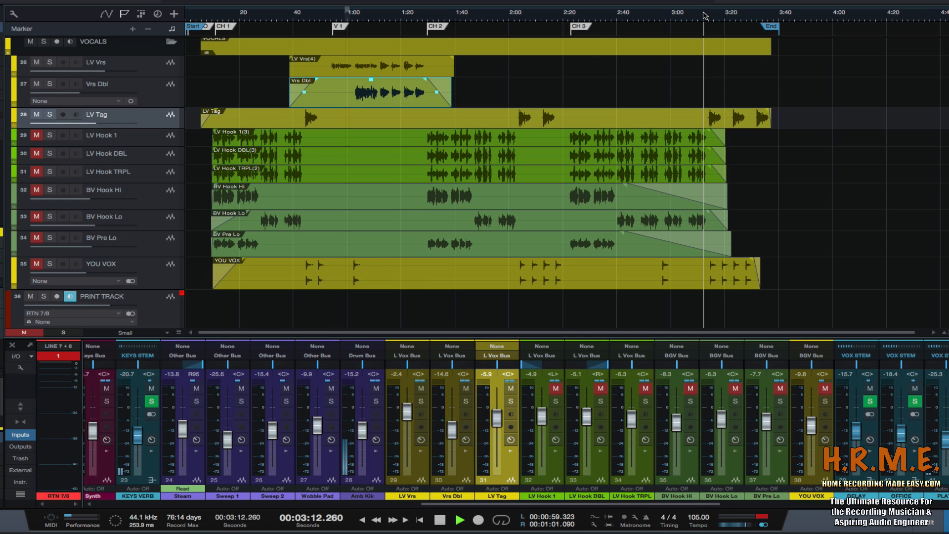
key(space)
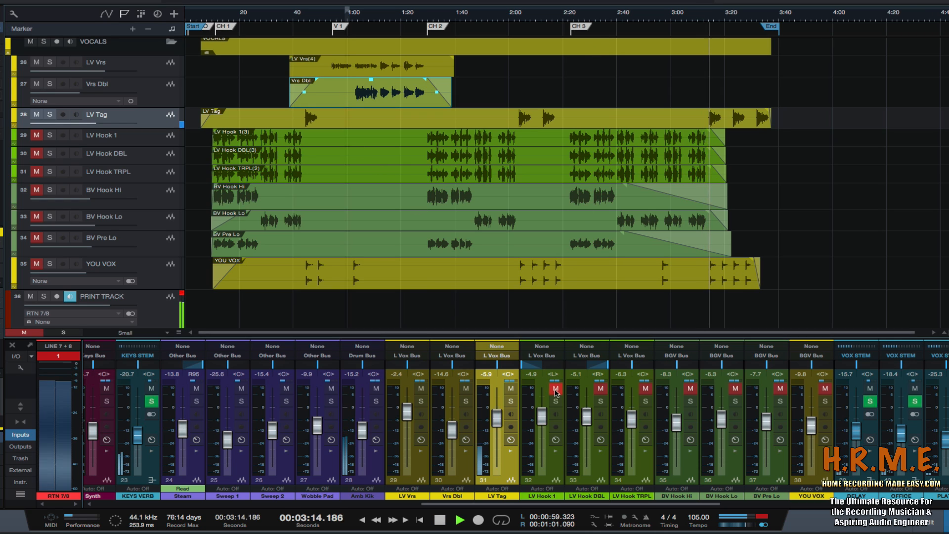
click(510, 451)
key(space)
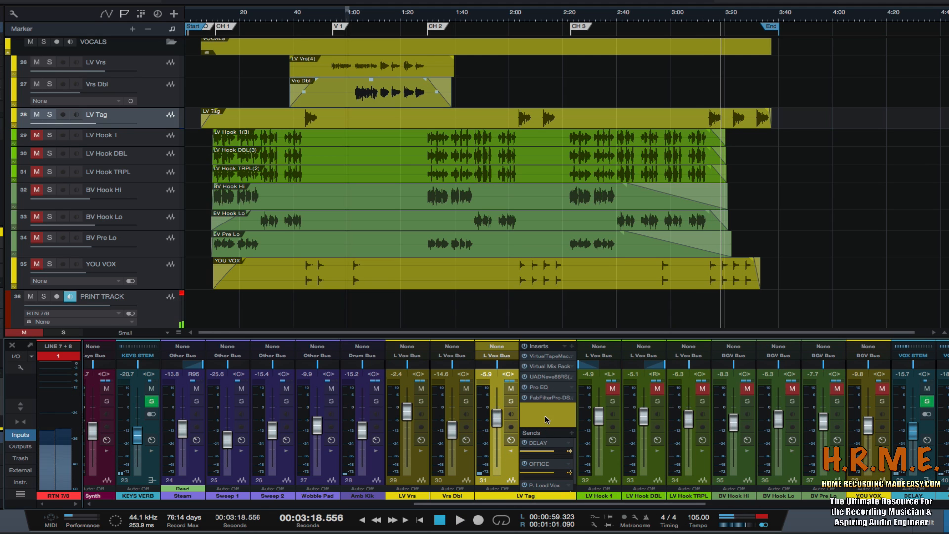
- Review Virtual Tape Machines, Virtual Mix Rack and UAD Neve 88RS on LV Tag, playing the ending tags through the Neve
click(545, 357)
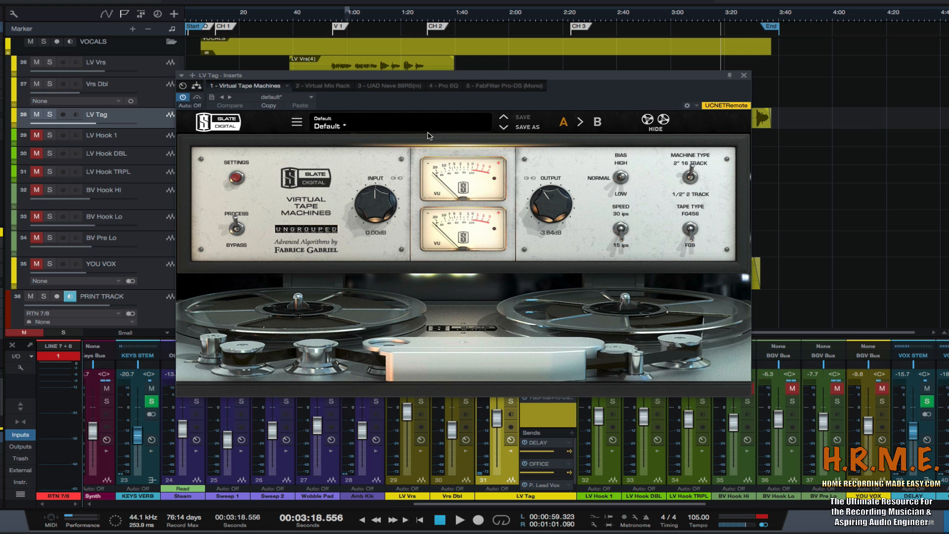
click(318, 90)
click(396, 88)
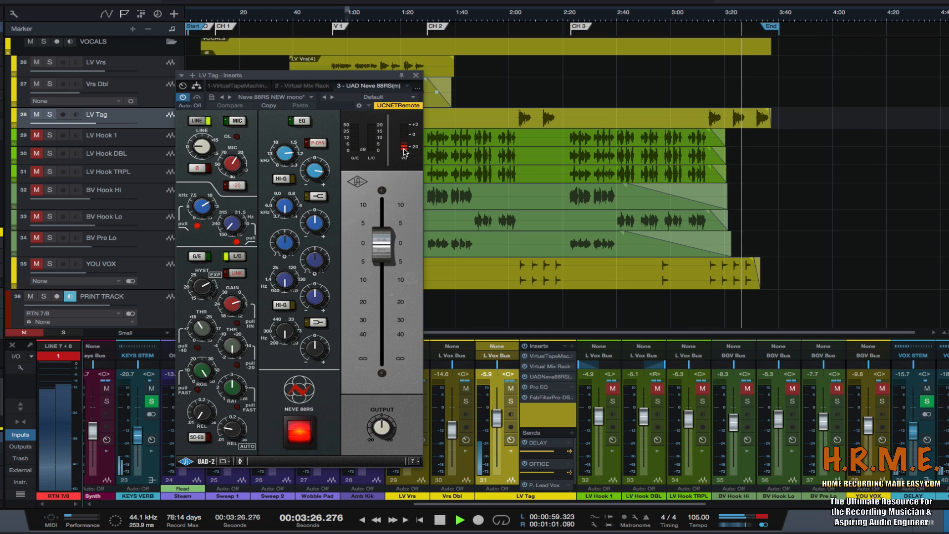
key(space)
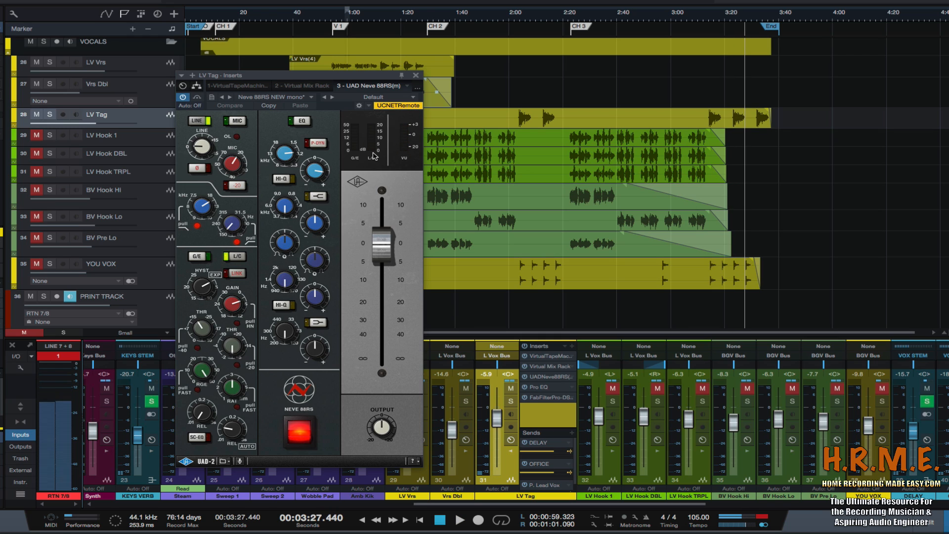
click(415, 77)
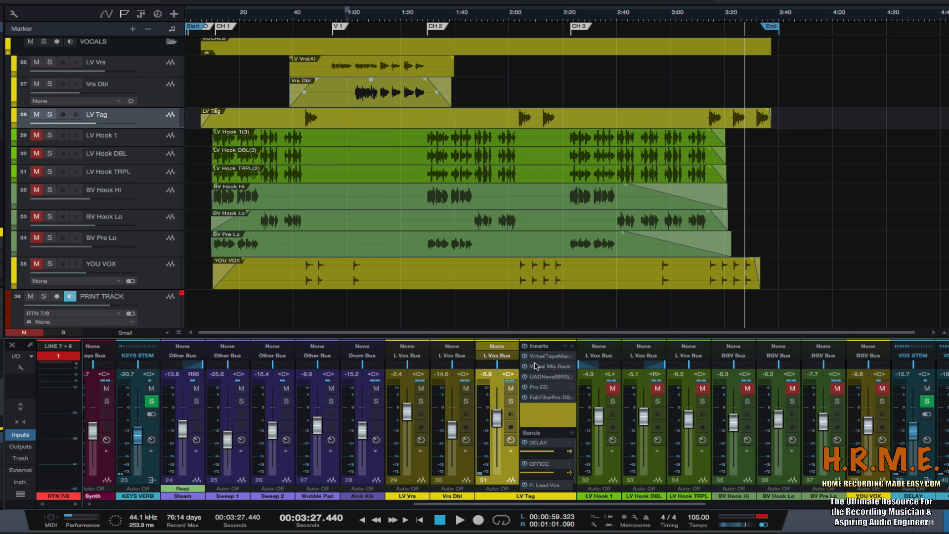
- Open the Pro EQ insert on LV Tag to examine its Telephone preset curve and band settings
click(538, 392)
click(431, 72)
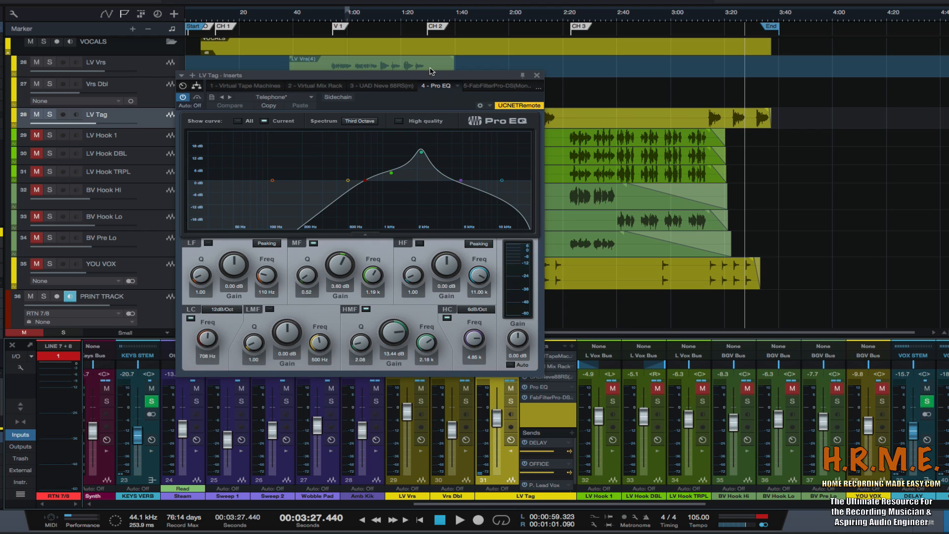
mouse_move(430, 69)
mouse_down()
mouse_move(427, 86)
mouse_move(434, 77)
mouse_up()
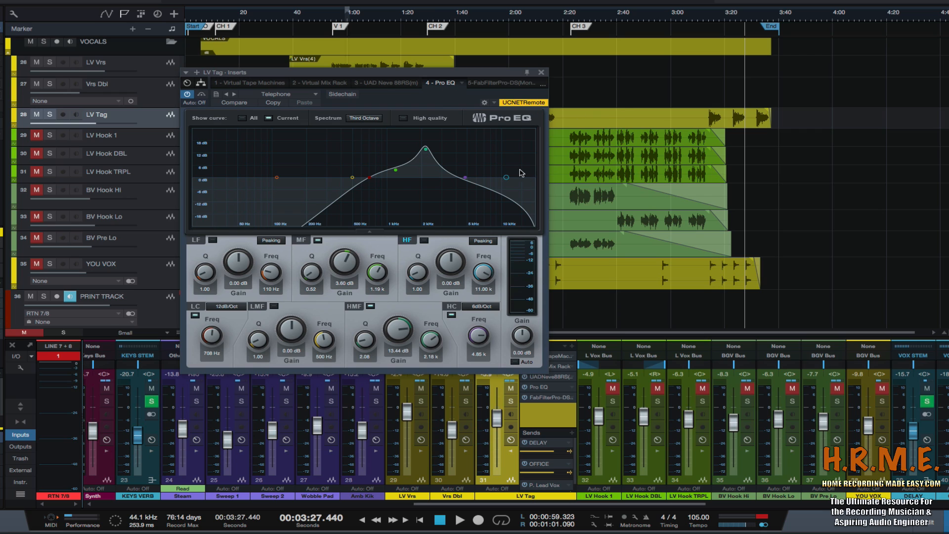
- Compare LV Tag with the Pro EQ bypassed and active while playing the ending tags
click(727, 15)
click(202, 95)
key(space)
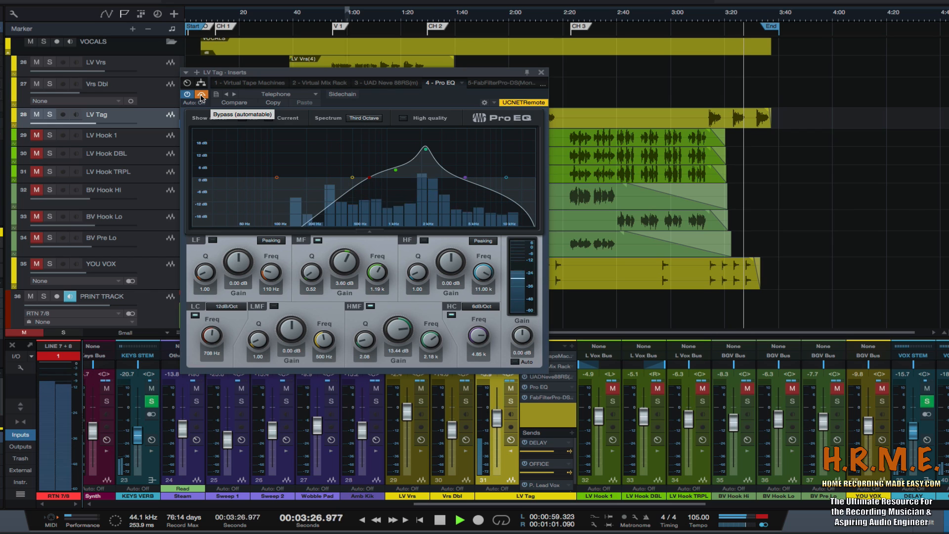
key(space)
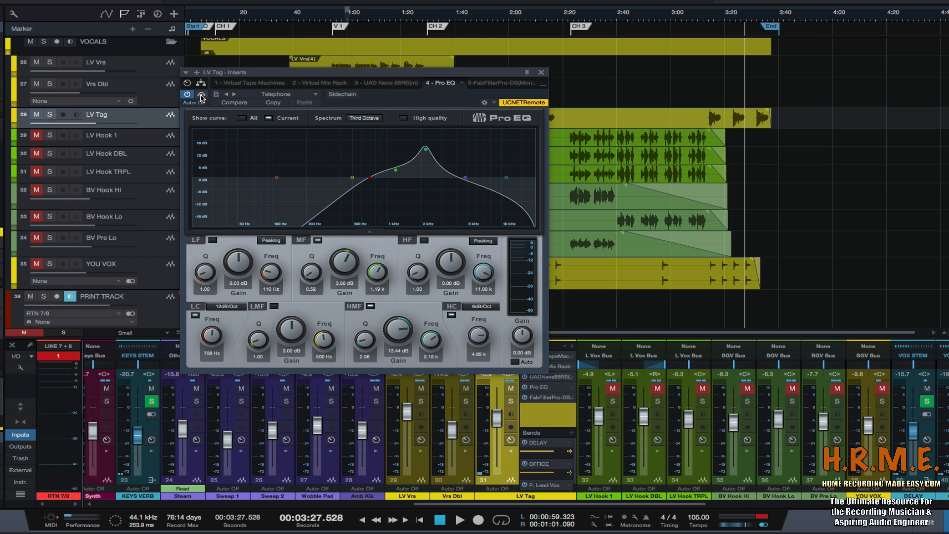
click(724, 18)
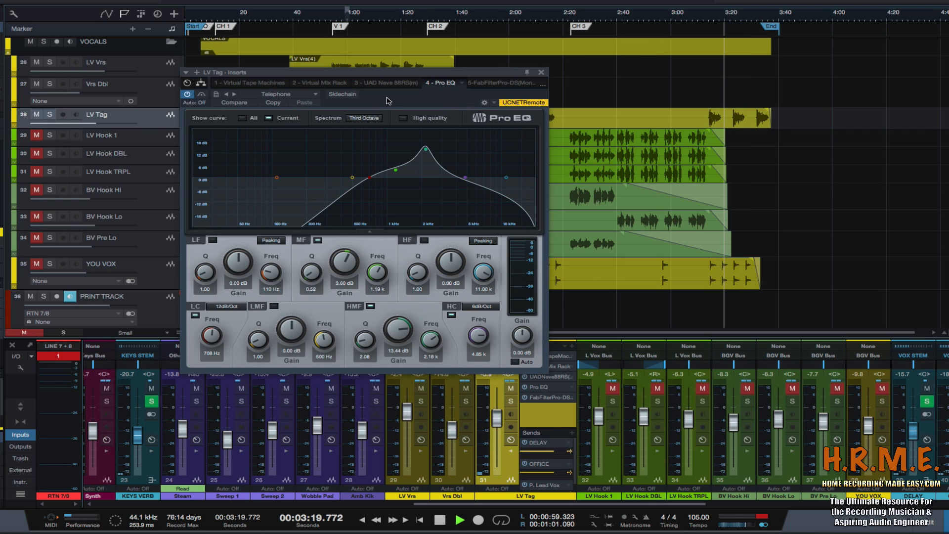
- Play the ending tags through the Pro EQ on LV Tag and close the plug-in
key(space)
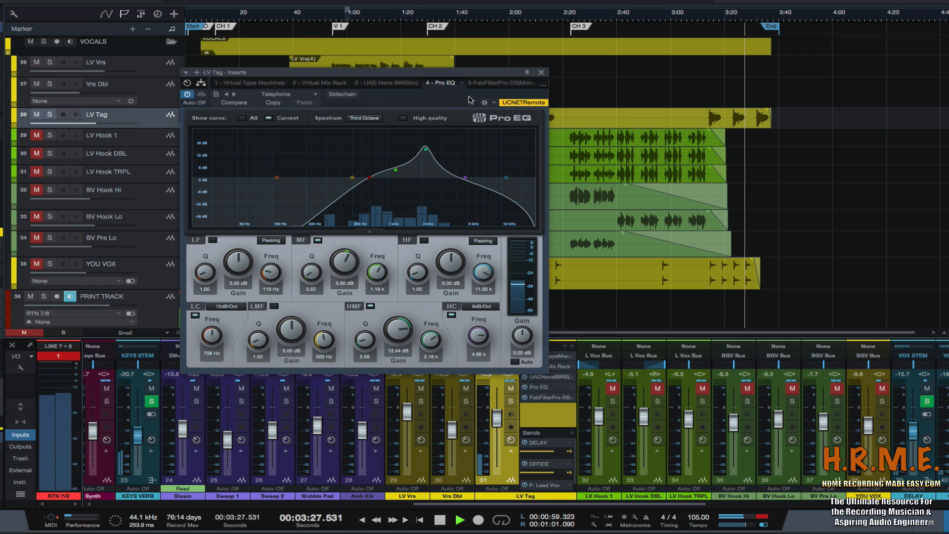
key(space)
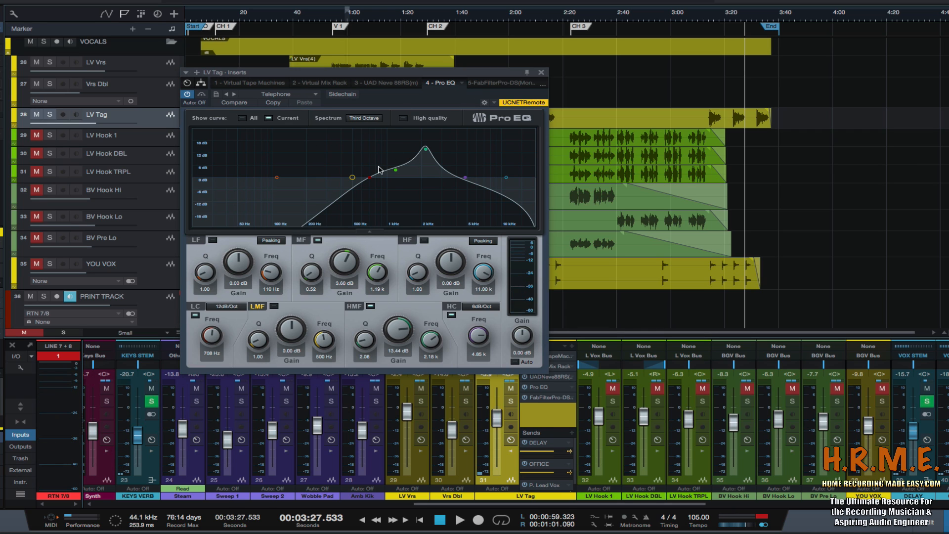
click(541, 73)
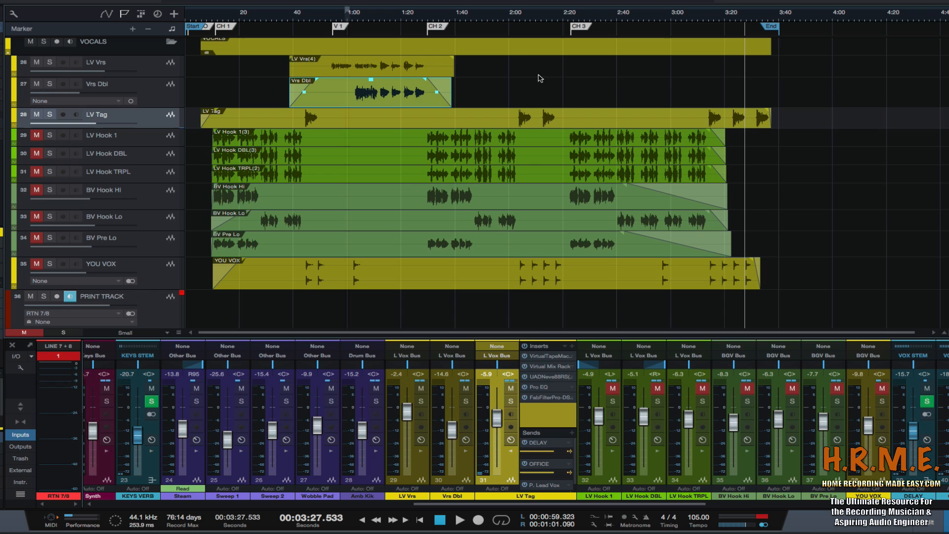
- Review the FabFilter Pro-DS insert on LV Tag while playing the ending tags from about 3:12, and close it
click(541, 398)
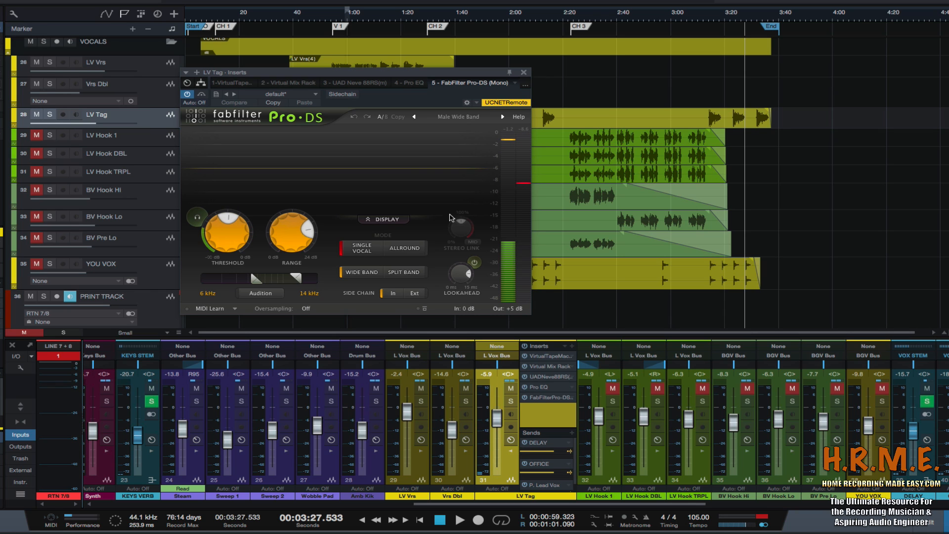
click(706, 18)
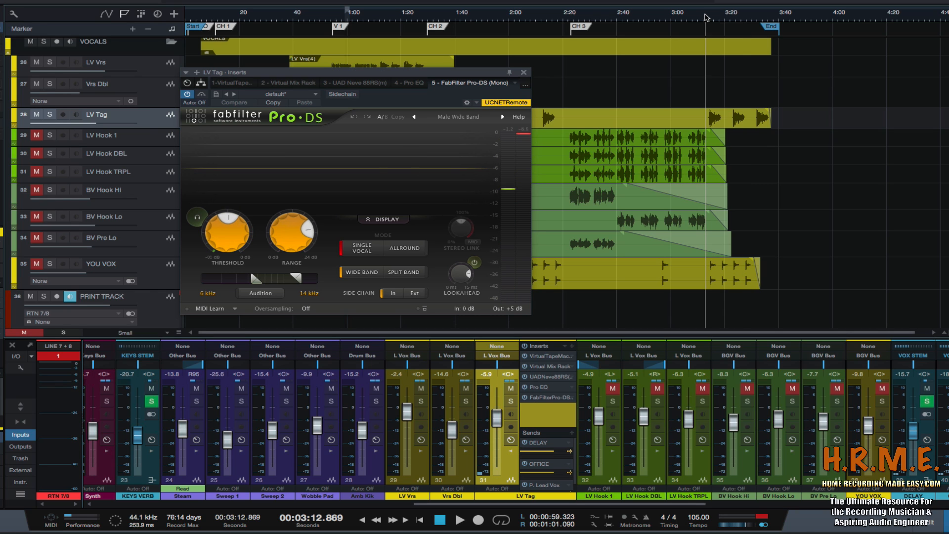
key(space)
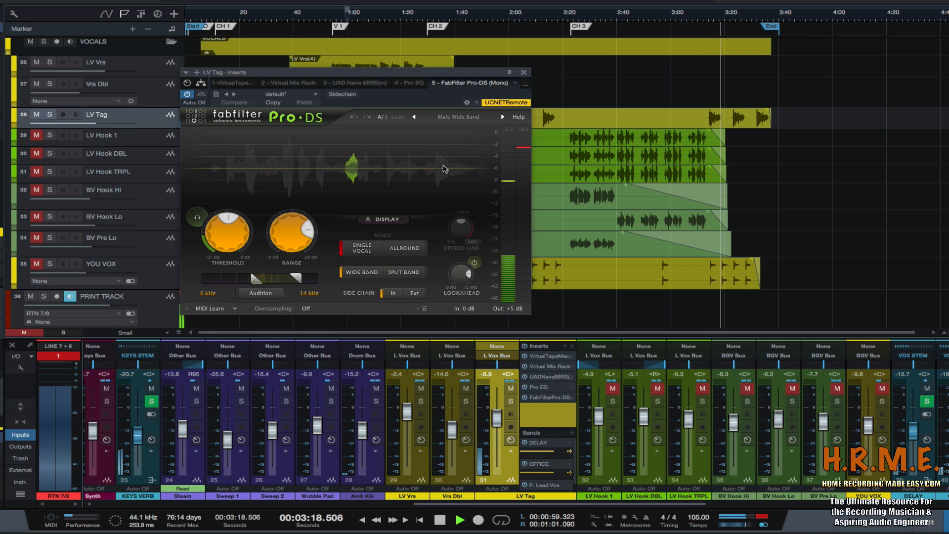
key(space)
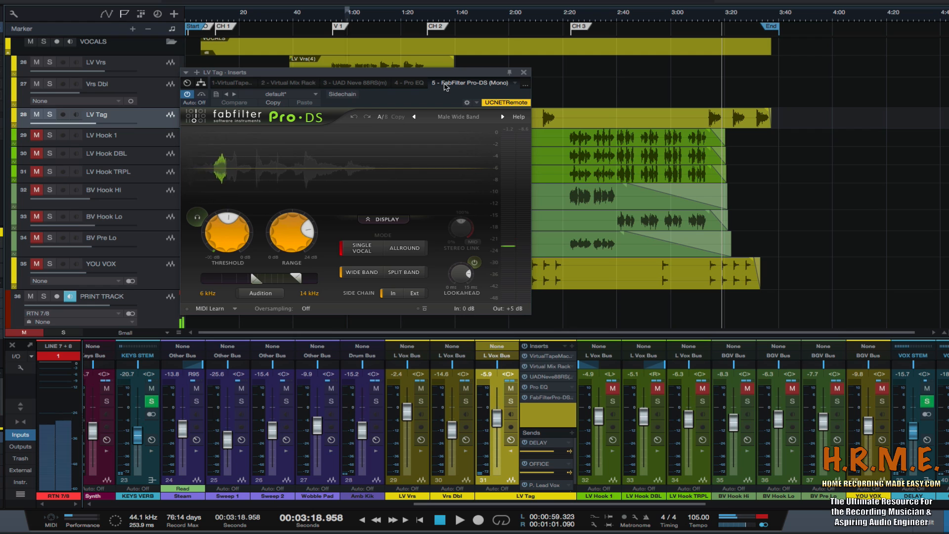
click(523, 72)
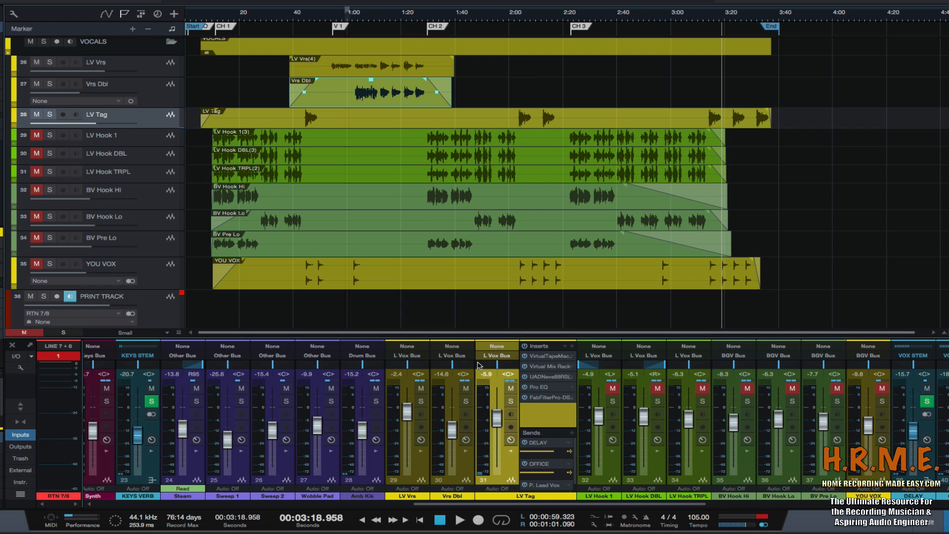
- Make the mixer slightly taller and collapse the expanded inserts and sends of the LV Tag channel
mouse_move(464, 338)
mouse_down()
mouse_move(466, 317)
mouse_move(465, 327)
mouse_up()
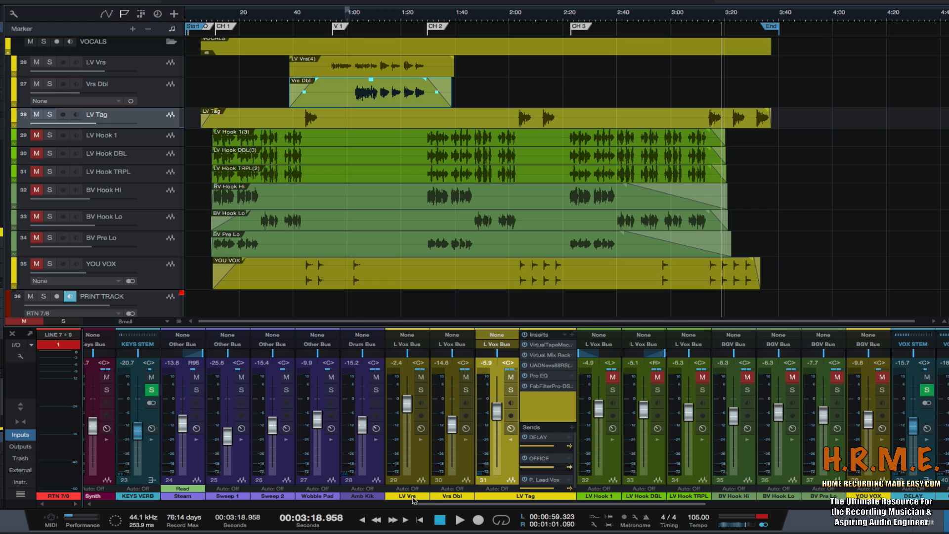
drag(438, 504, 486, 503)
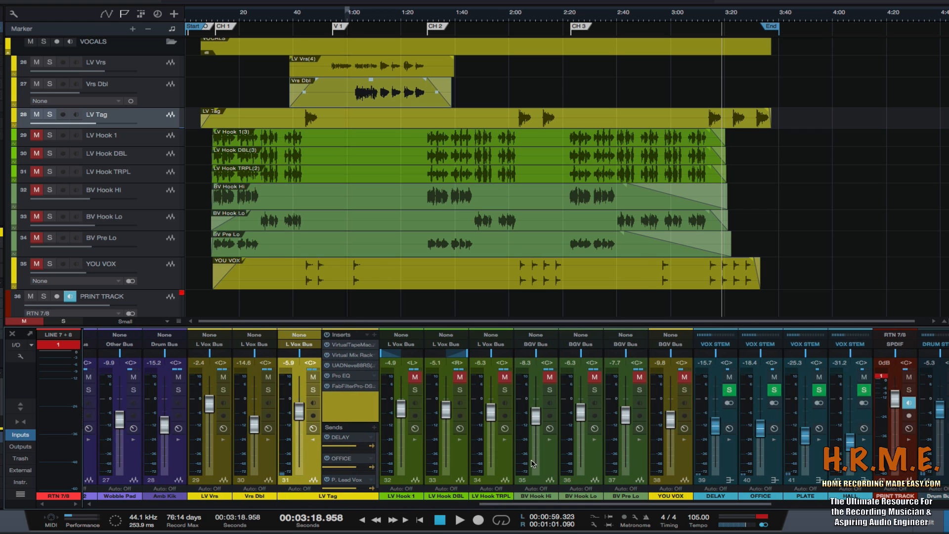
drag(541, 507, 522, 506)
click(371, 440)
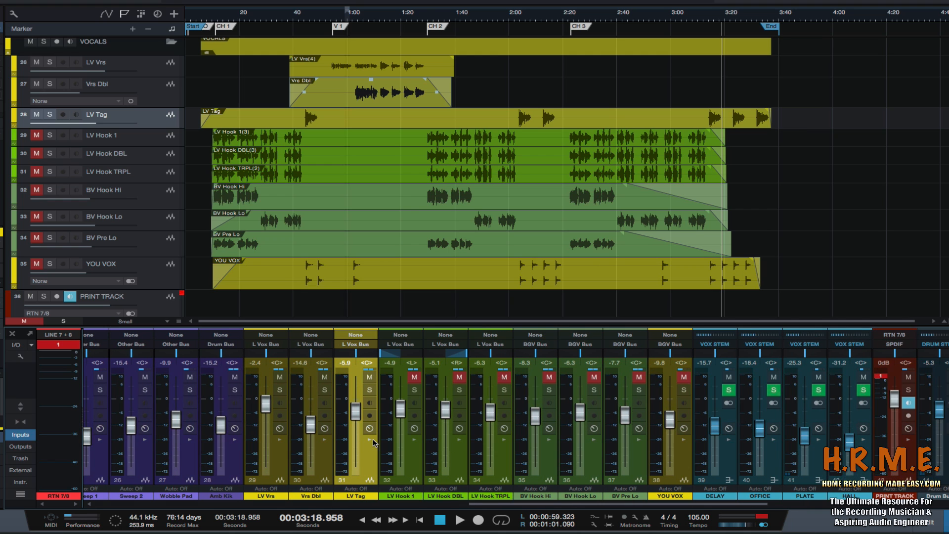
- Select the DELAY effects channel and expand the mixer to expose the inserts and sends of all channels
drag(595, 508, 589, 507)
click(599, 377)
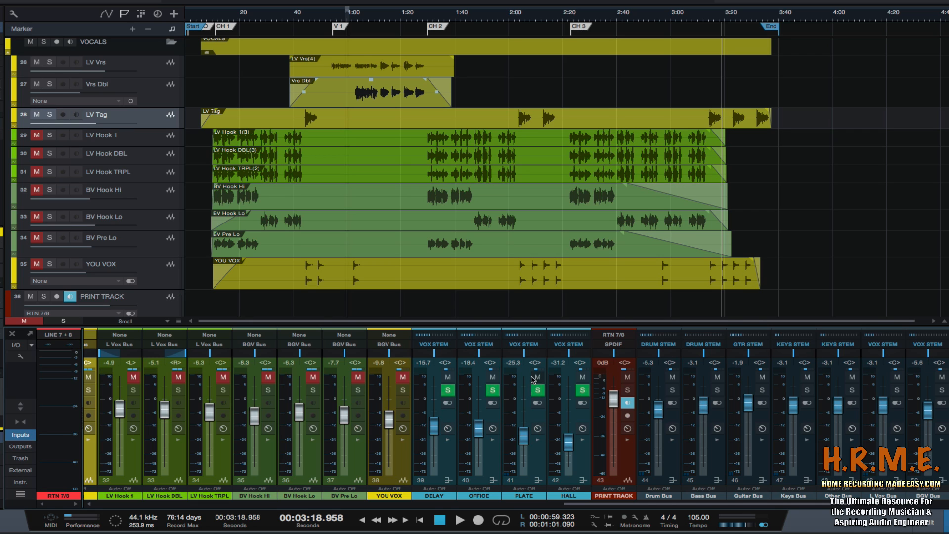
click(436, 464)
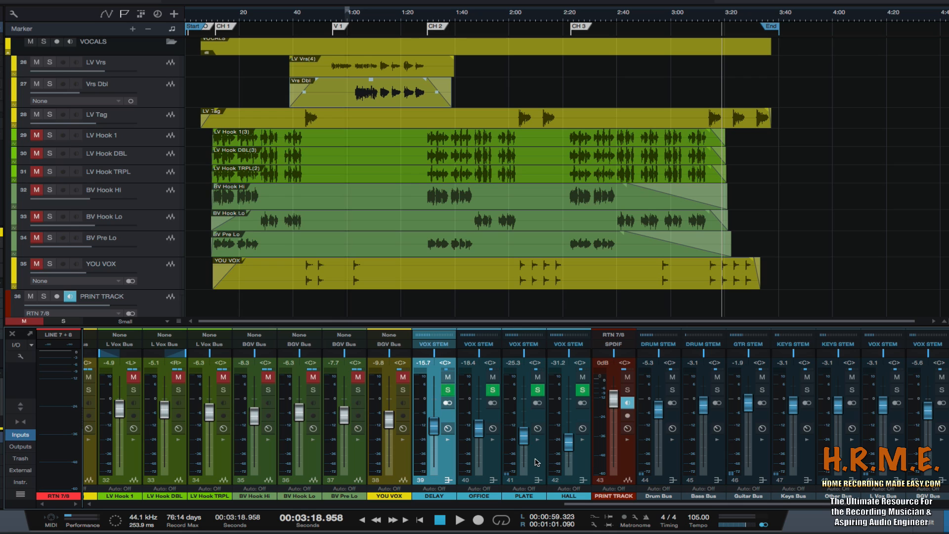
click(27, 407)
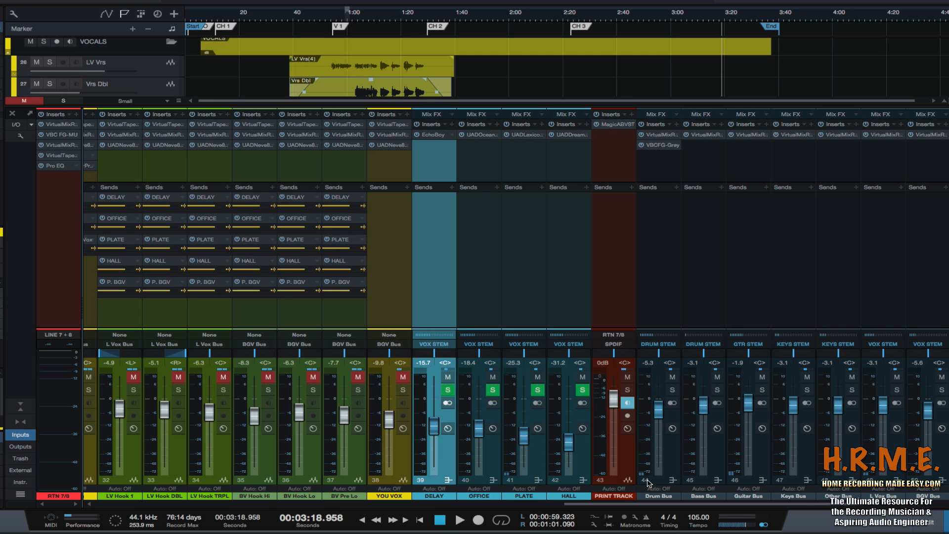
- Examine the vocal channels' sends to the DELAY, OFFICE, PLATE and HALL effects channels, starting from LV Vrs
drag(627, 508, 543, 508)
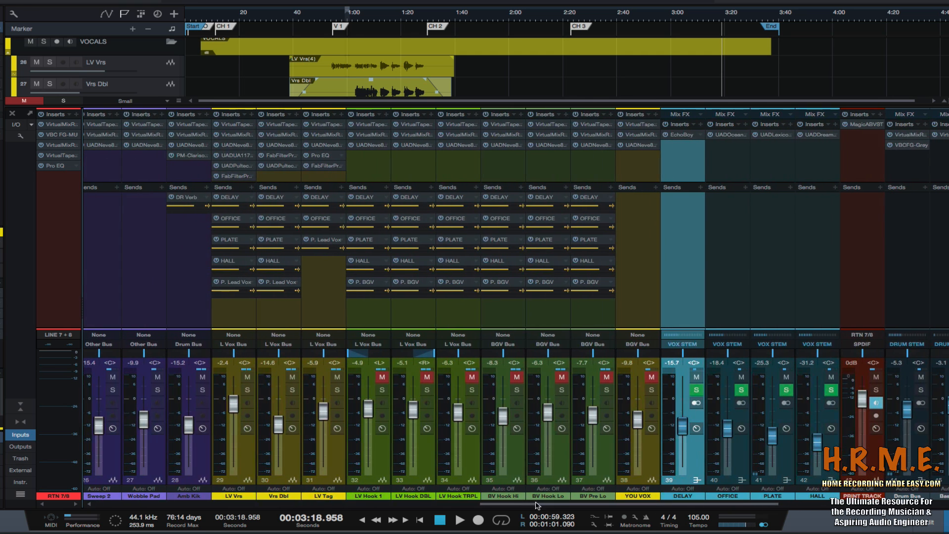
click(251, 453)
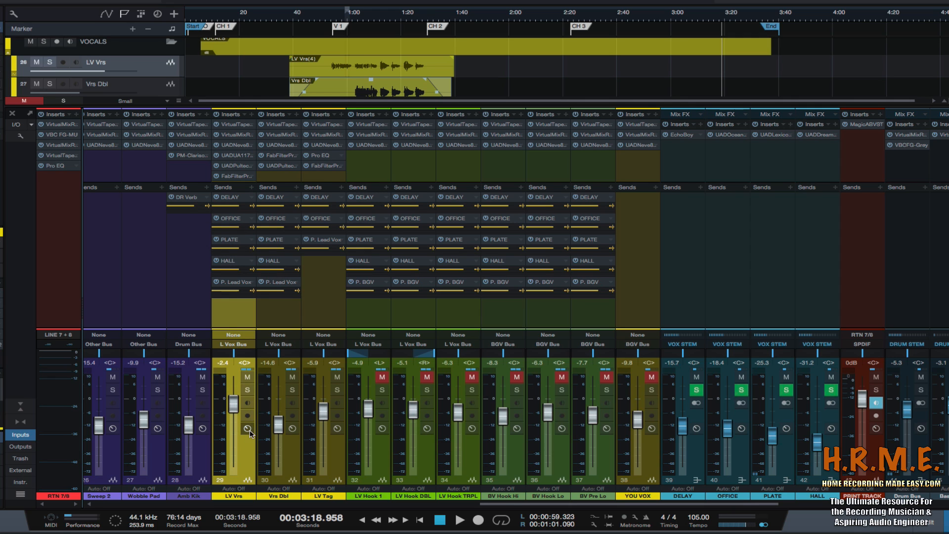
drag(491, 504, 550, 505)
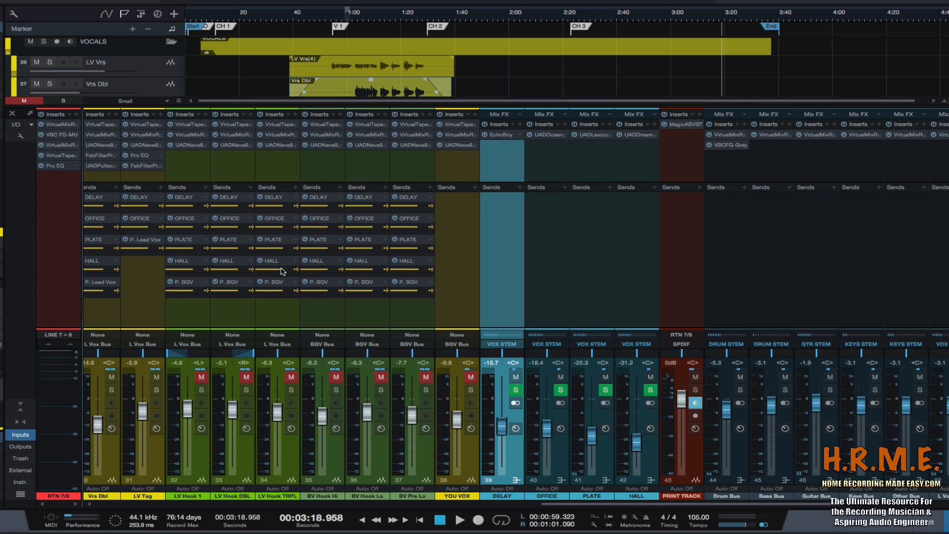
- Loop the verse from about 0:53.8 to 1:36 and place the playhead at the loop start
drag(333, 8, 445, 11)
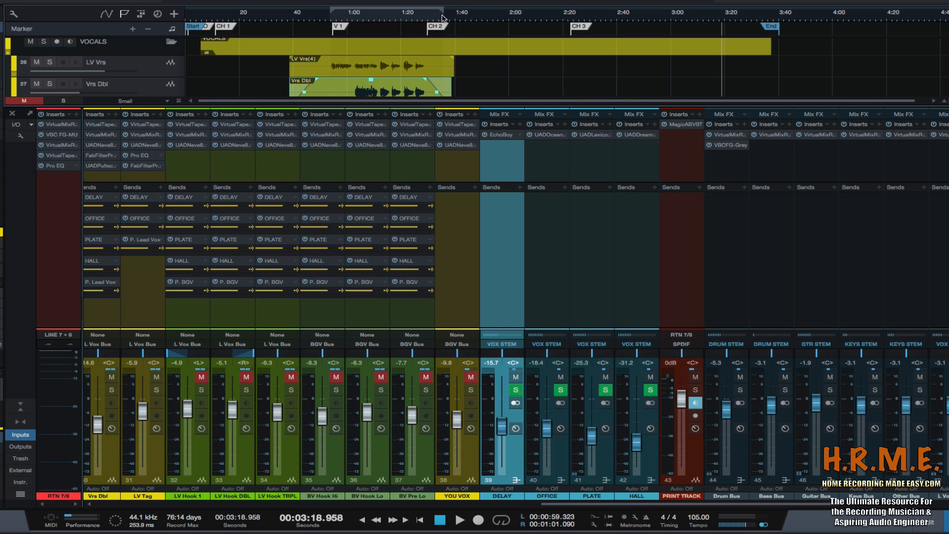
click(349, 12)
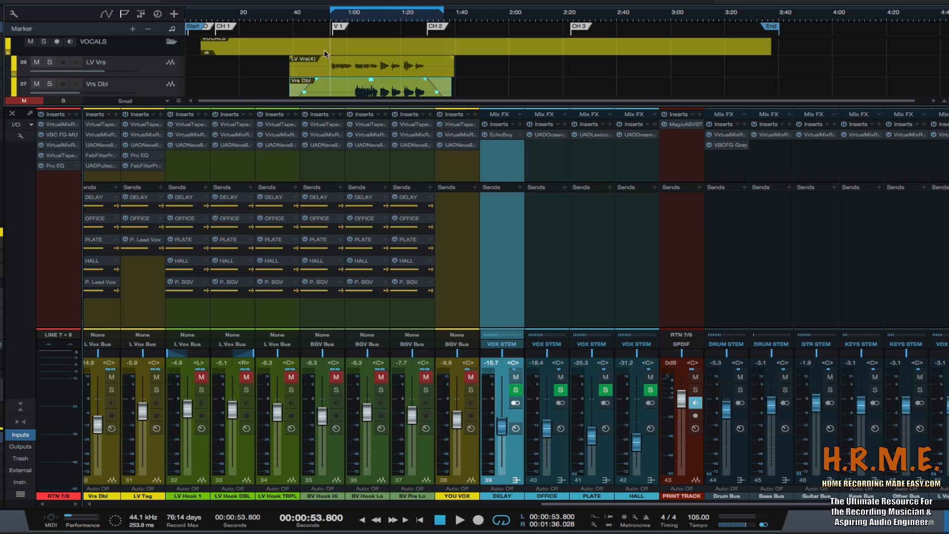
- Examine the EchoBoy insert on the DELAY channel with its Str8Tape preset and browse the preset categories, leaving the preset as it is
click(506, 137)
drag(406, 78, 399, 74)
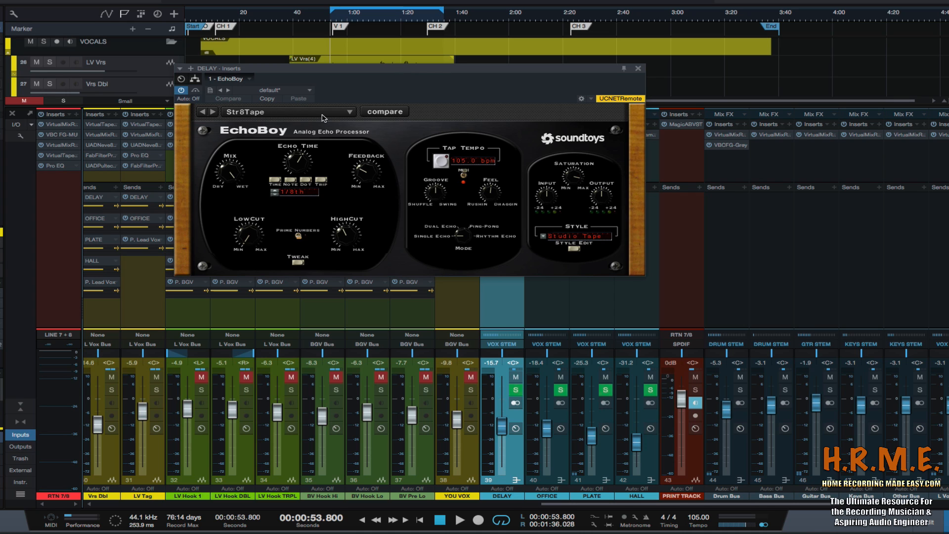
click(348, 113)
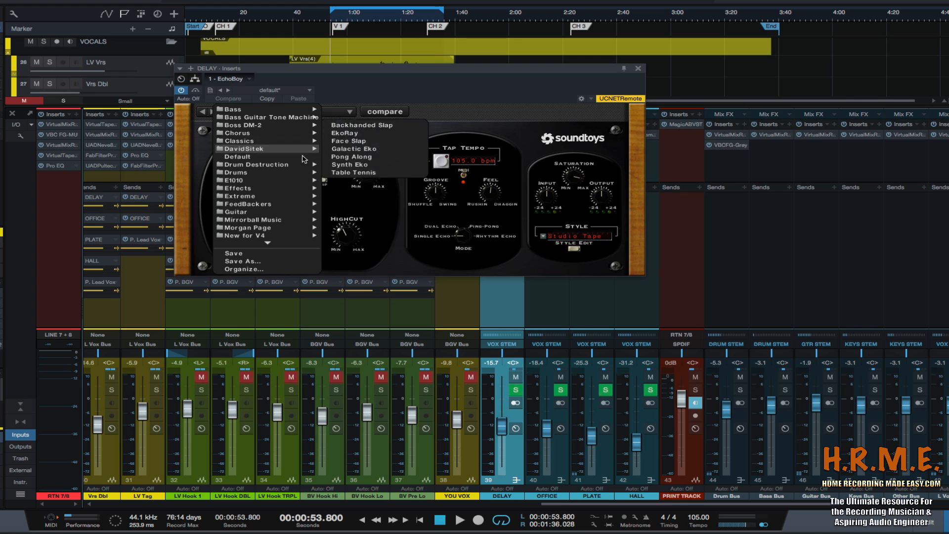
mouse_move(297, 199)
mouse_move(277, 141)
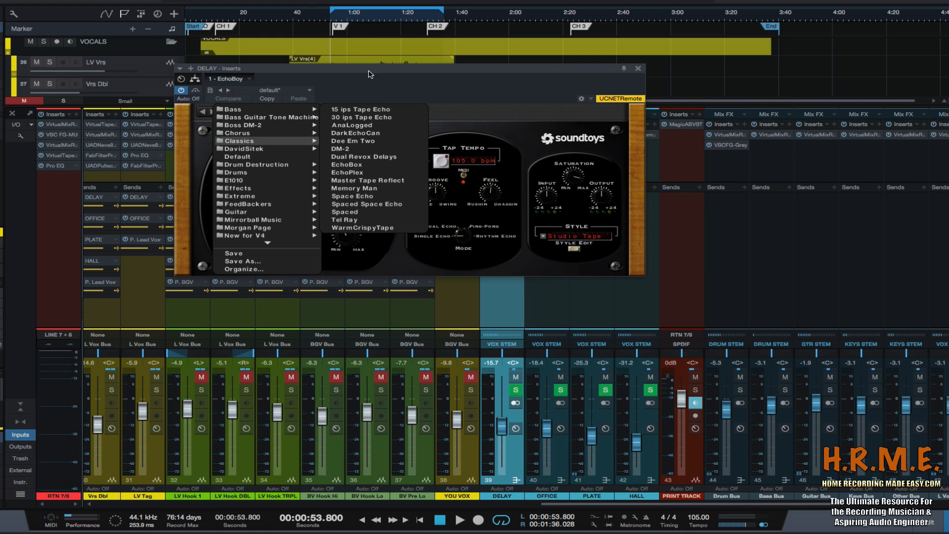
click(529, 135)
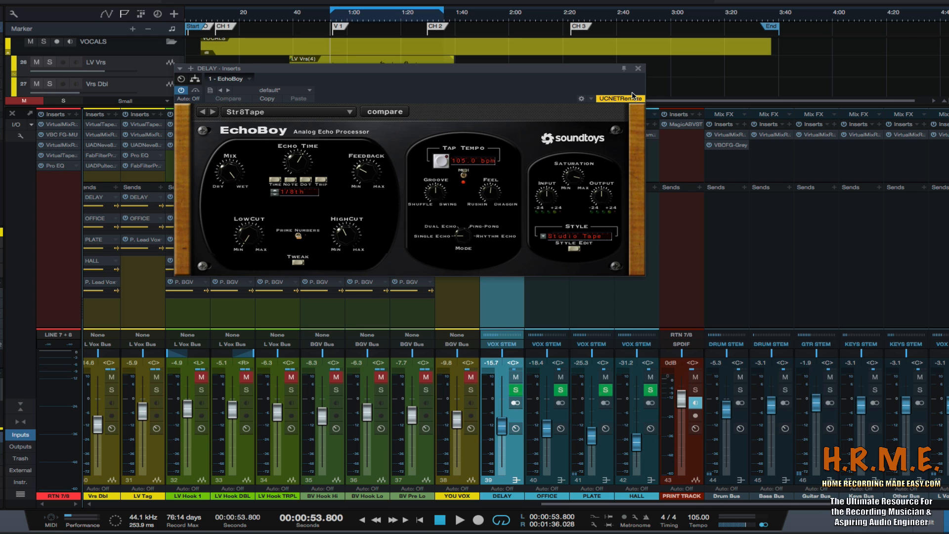
click(638, 69)
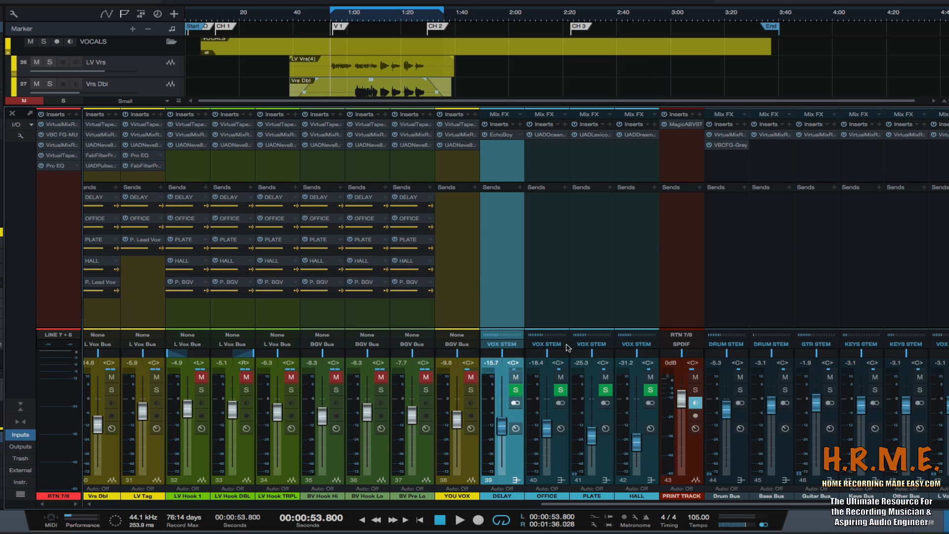
- Mute the OFFICE, PLATE and HALL effects channels and play the verse to audition only the DELAY
click(560, 378)
click(605, 378)
click(647, 377)
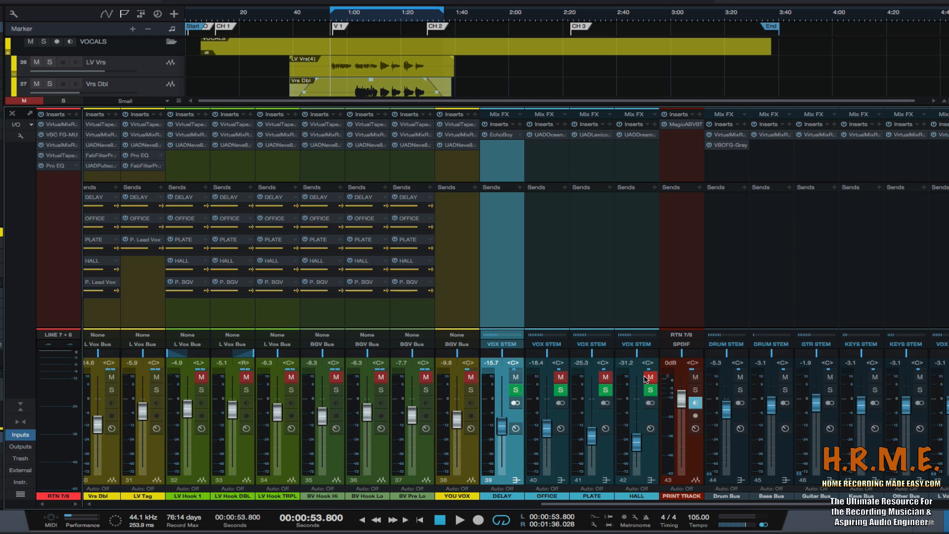
key(space)
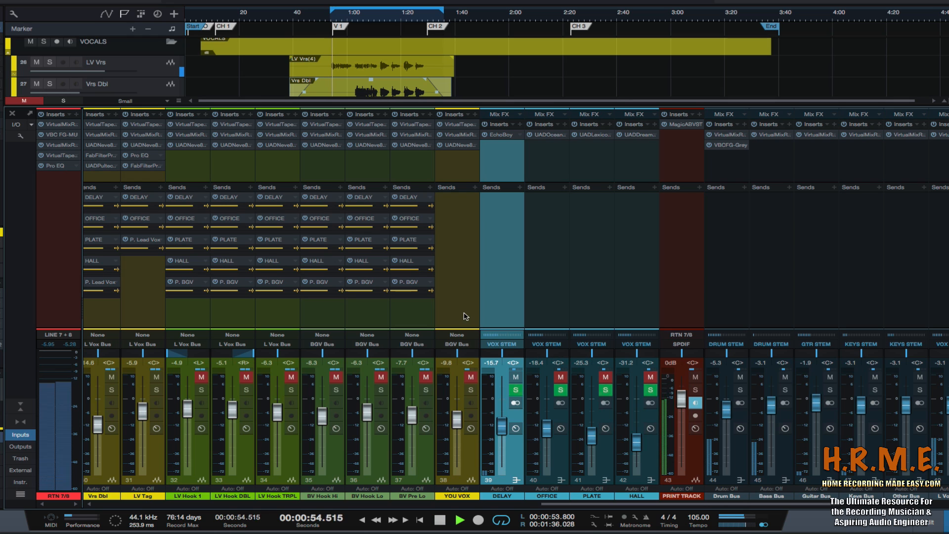
key(space)
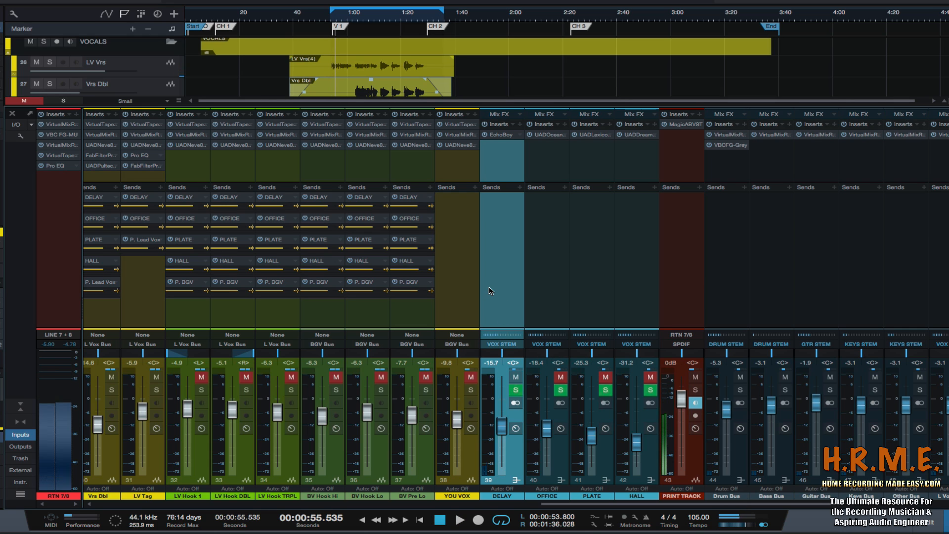
key(space)
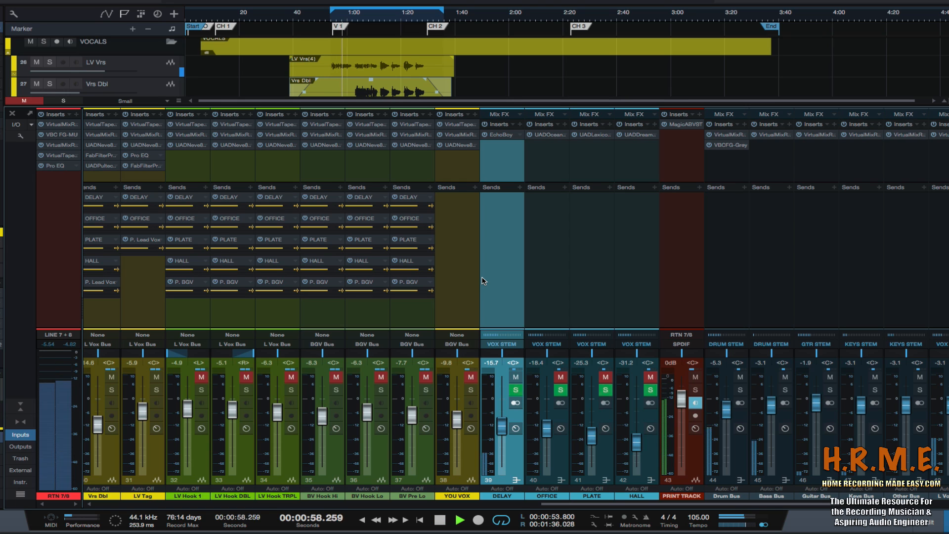
key(space)
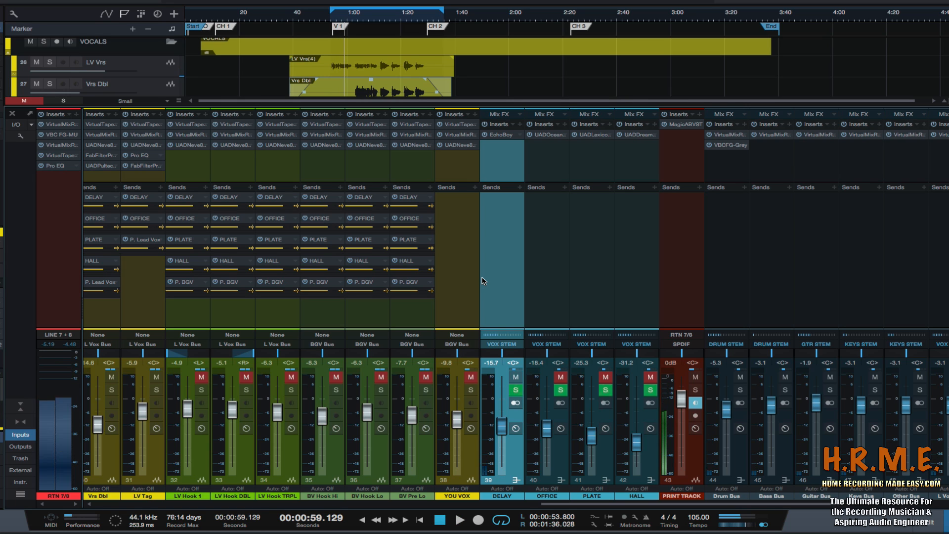
- Unmute the OFFICE channel and examine the settings of its UAD Ocean Way Studios insert
click(561, 377)
click(562, 377)
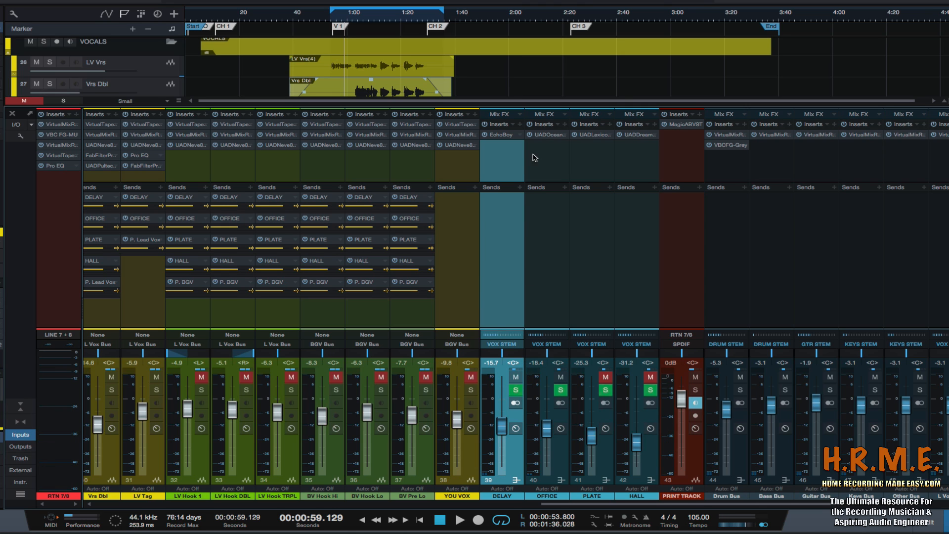
click(545, 135)
drag(371, 68, 391, 69)
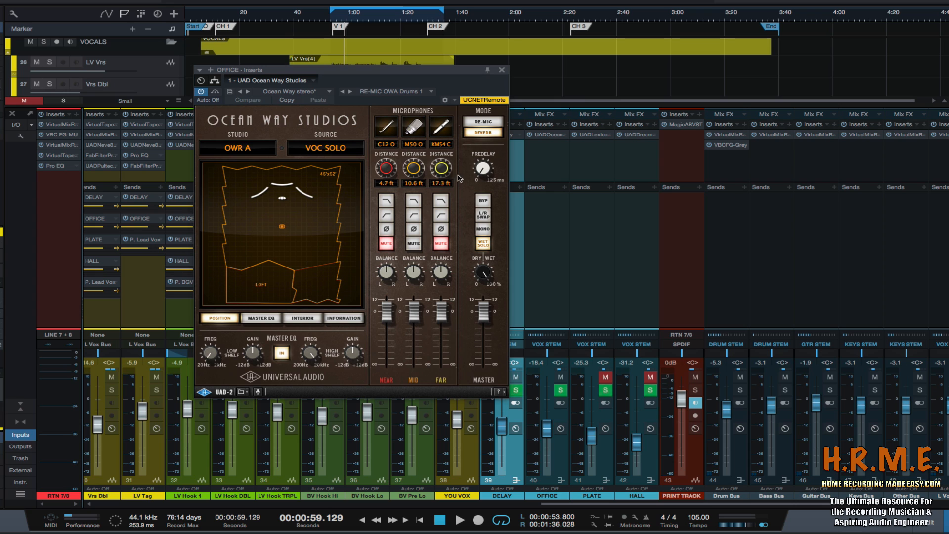
click(501, 72)
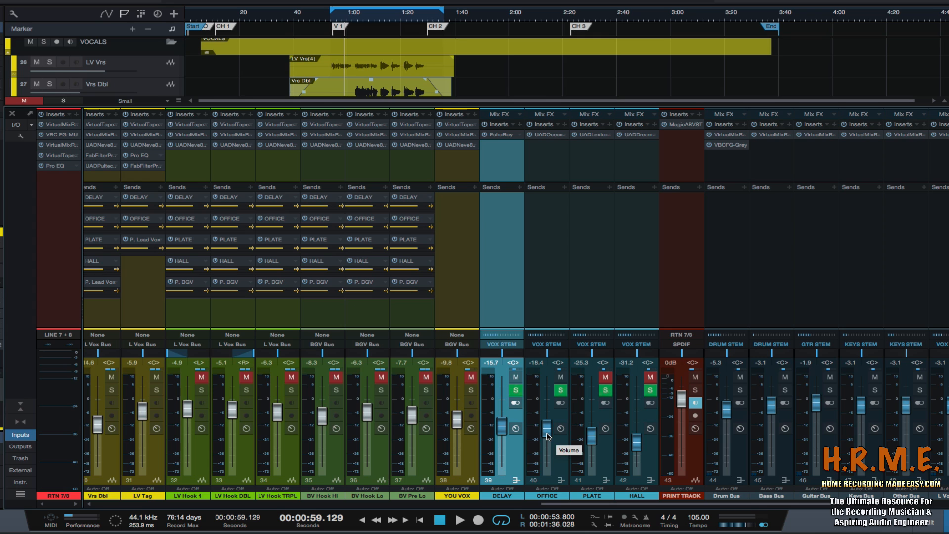
- Audition the OFFICE reverb in the verse with its fader raised well above 0 dB, and lower the fader to about -26.6 dB
key(space)
drag(547, 435, 547, 392)
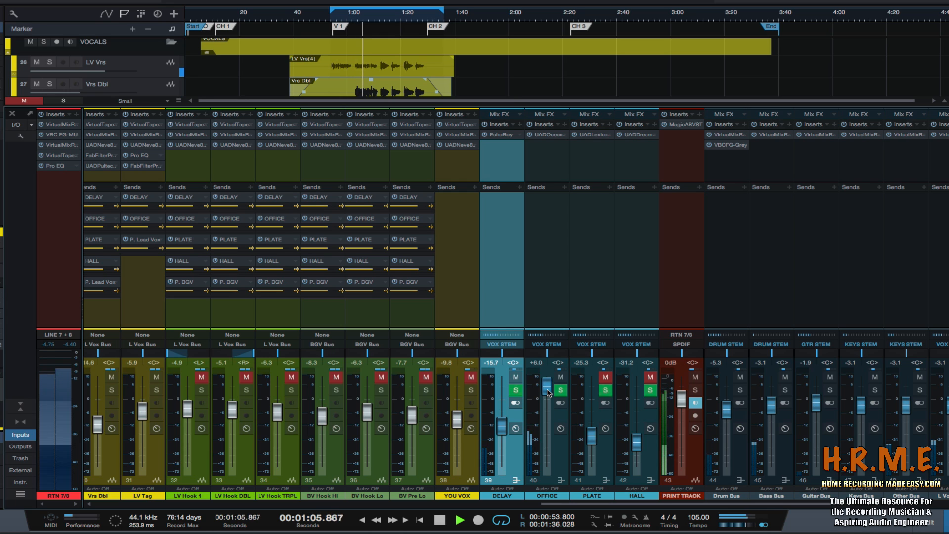
key(space)
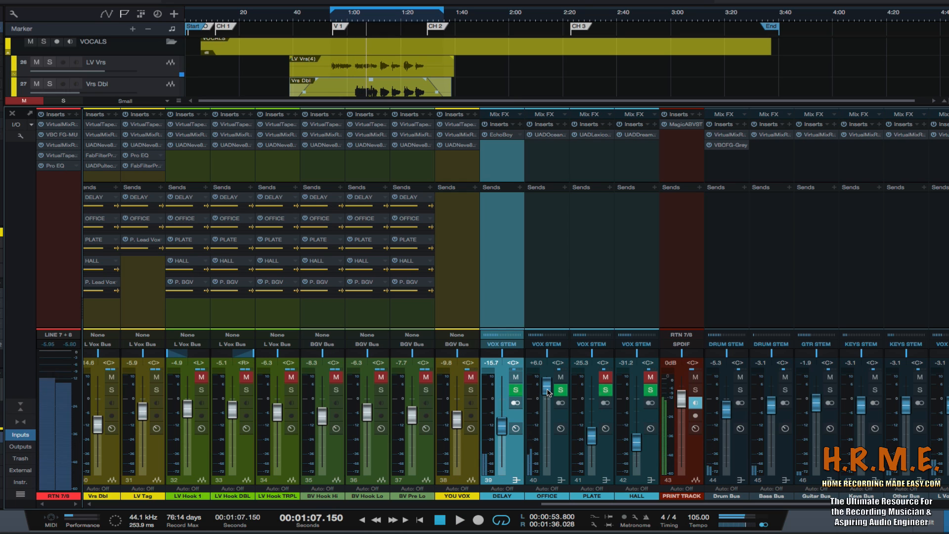
drag(548, 392, 543, 445)
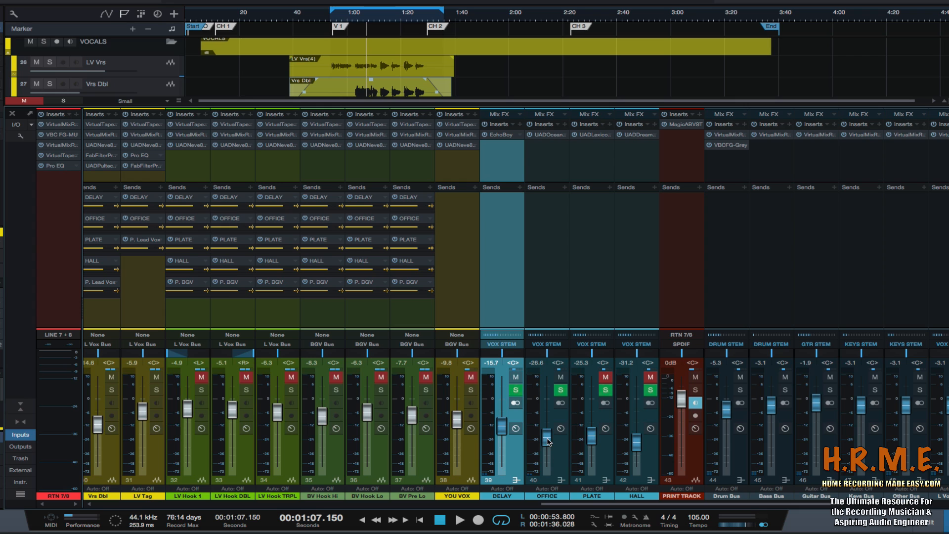
- Play the verse with the OFFICE fader raised to about -25.2 dB, comparing the channel muted and unmuted
key(space)
drag(547, 442, 546, 439)
click(558, 389)
click(561, 378)
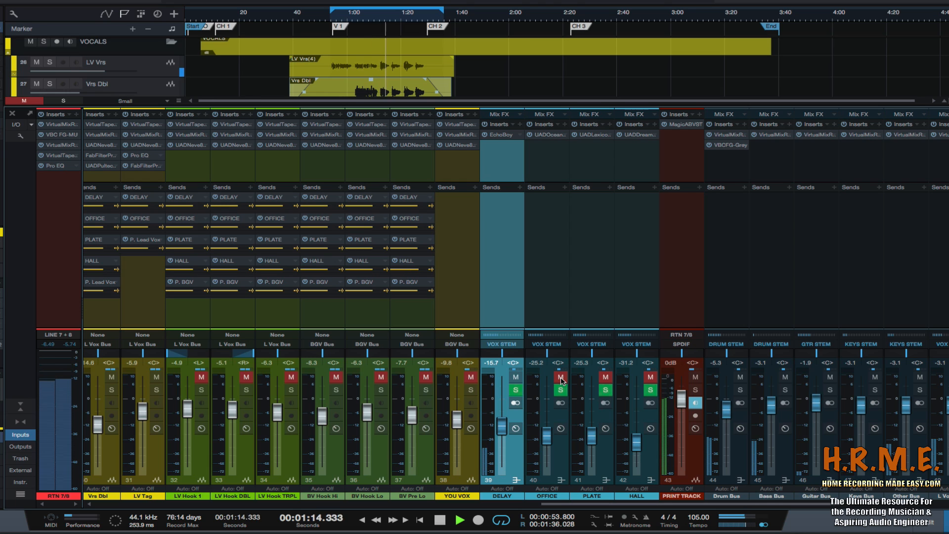
click(561, 378)
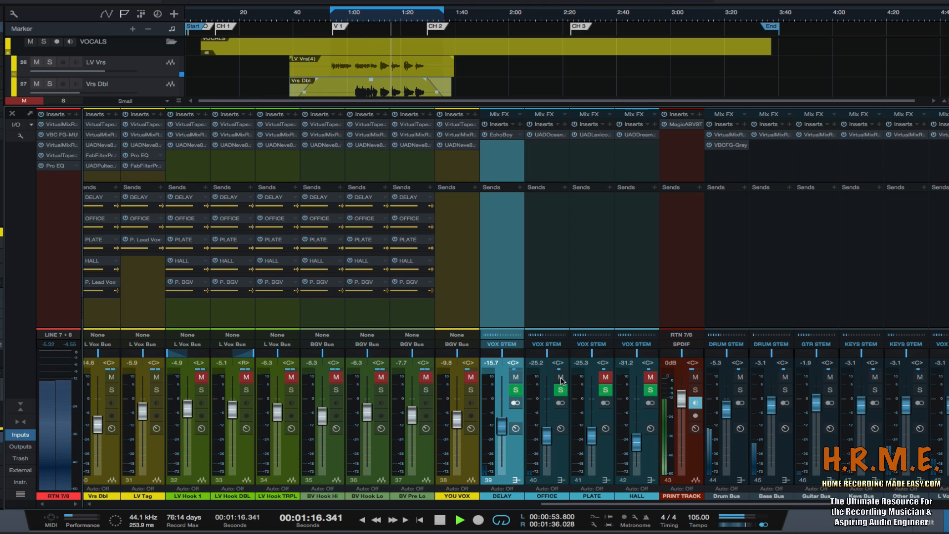
- Compare OFFICE muted and unmuted at about -21.5 dB, stop playback and lower its fader to about -24.8 dB
drag(547, 436, 547, 432)
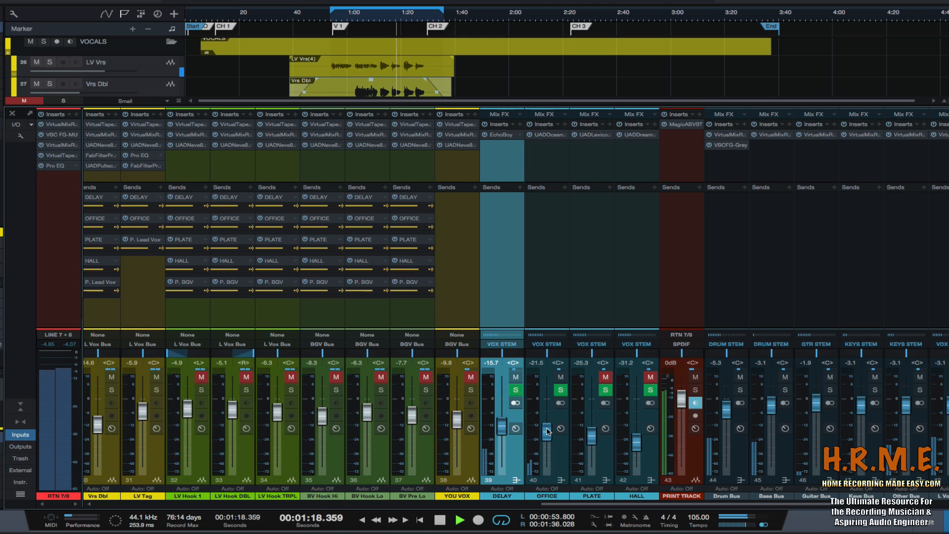
click(561, 378)
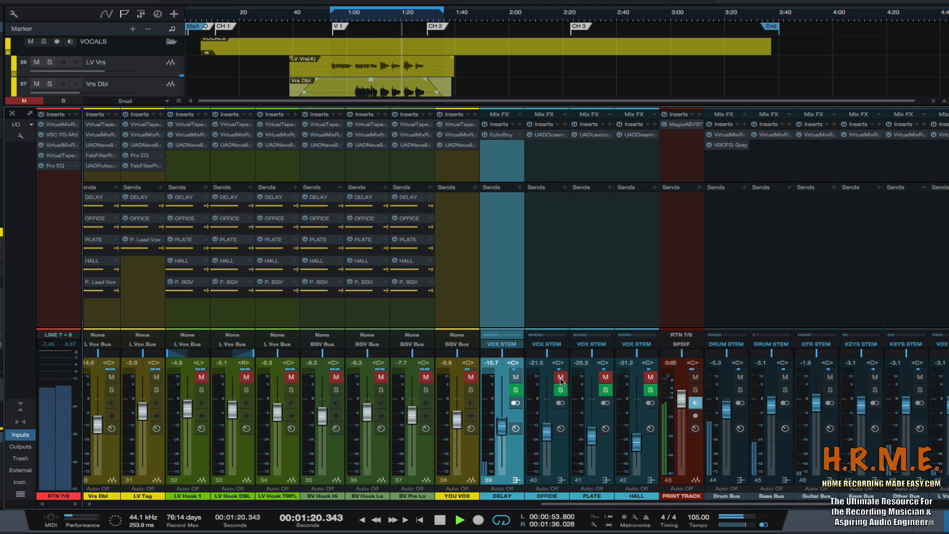
click(561, 378)
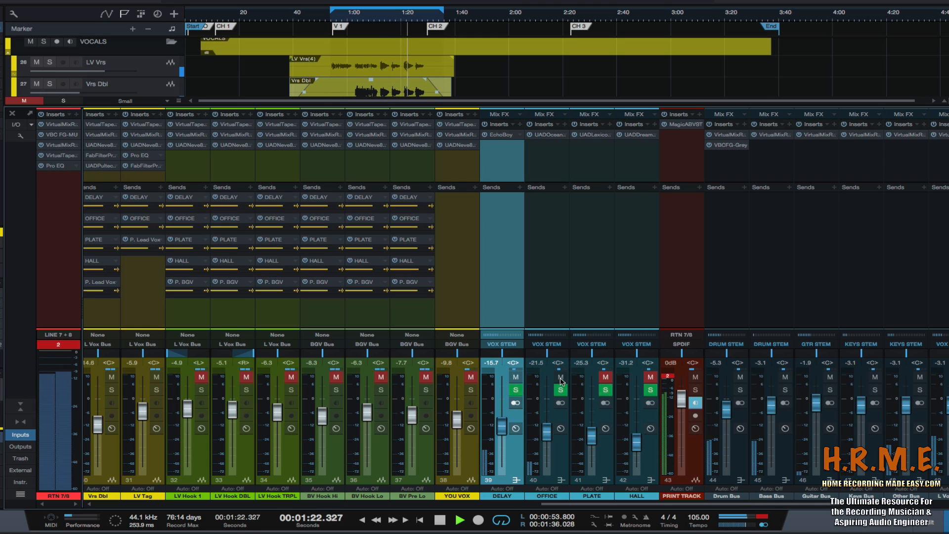
key(space)
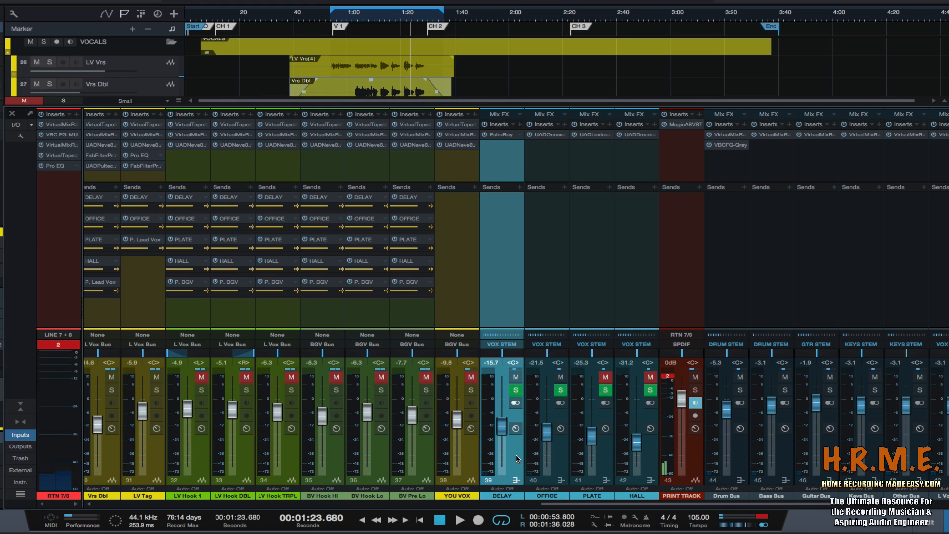
drag(546, 435, 543, 438)
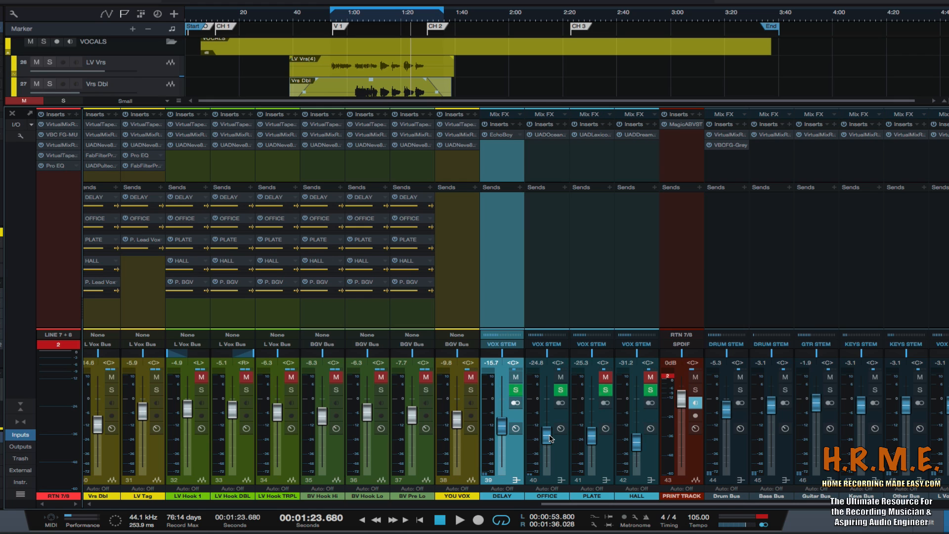
- Unmute the PLATE channel and examine the settings and vox plate preset of its UAD Lexicon 224 insert
click(606, 455)
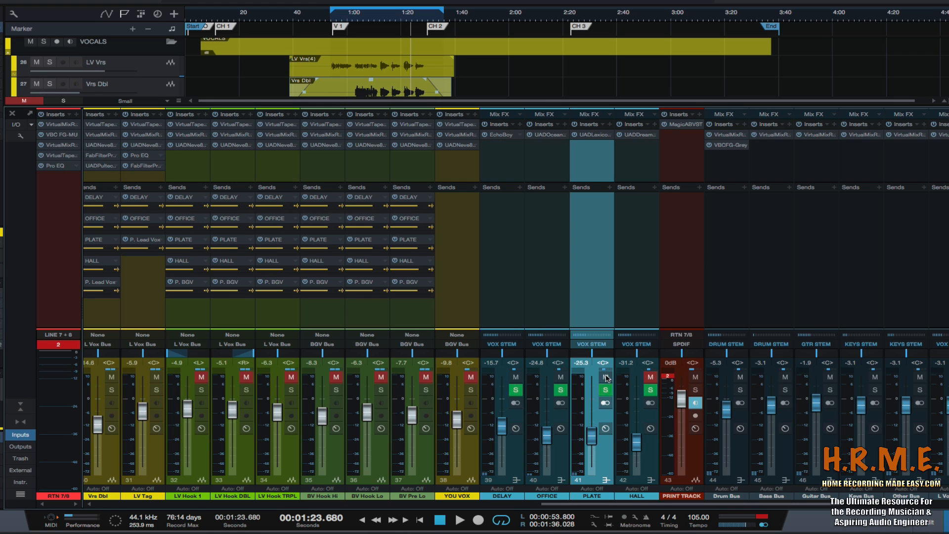
click(593, 135)
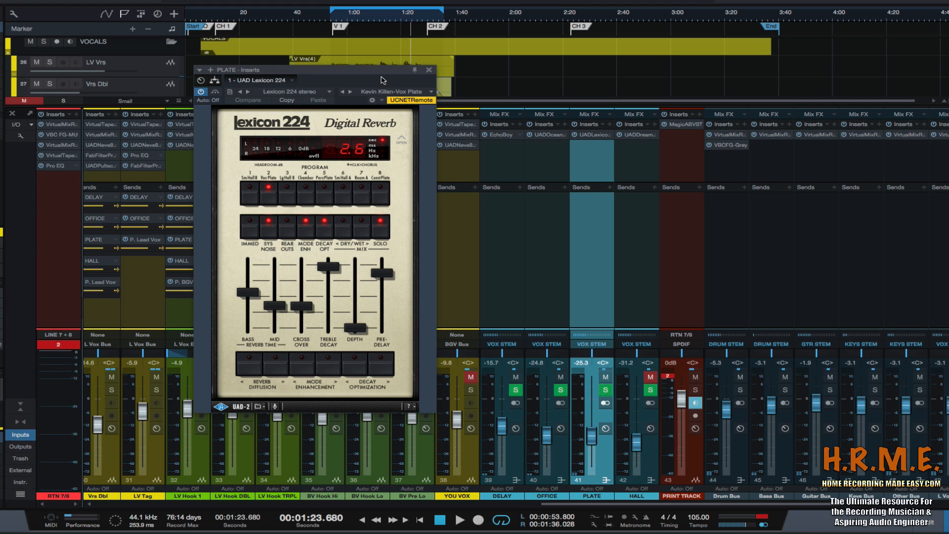
drag(376, 74, 385, 73)
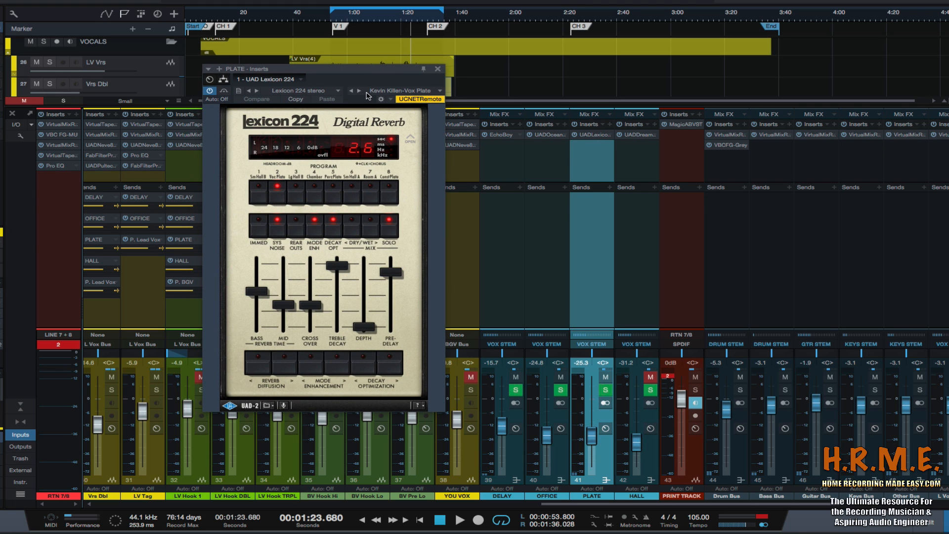
click(438, 71)
- Audition the PLATE reverb from the start of the verse with its fader raised to about -7.8 dB, and pull the fader back down
click(334, 18)
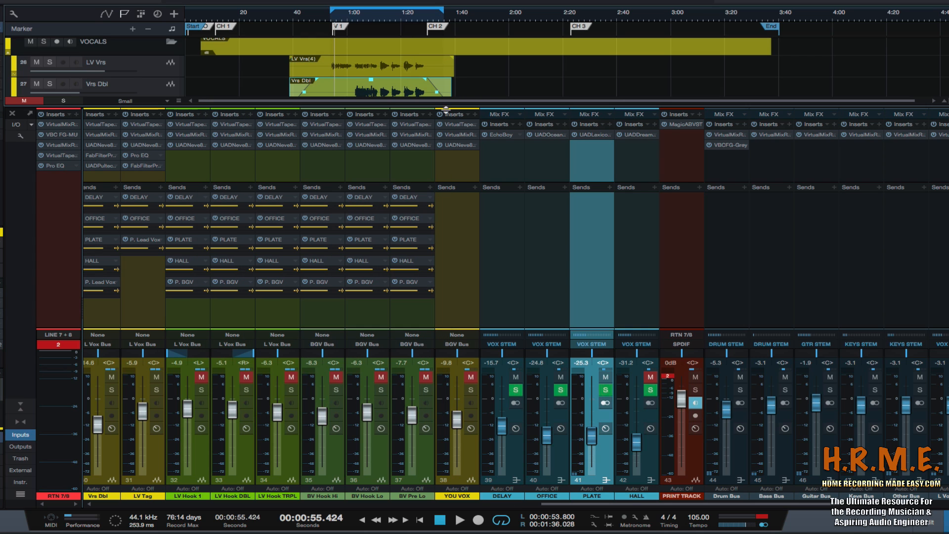
key(space)
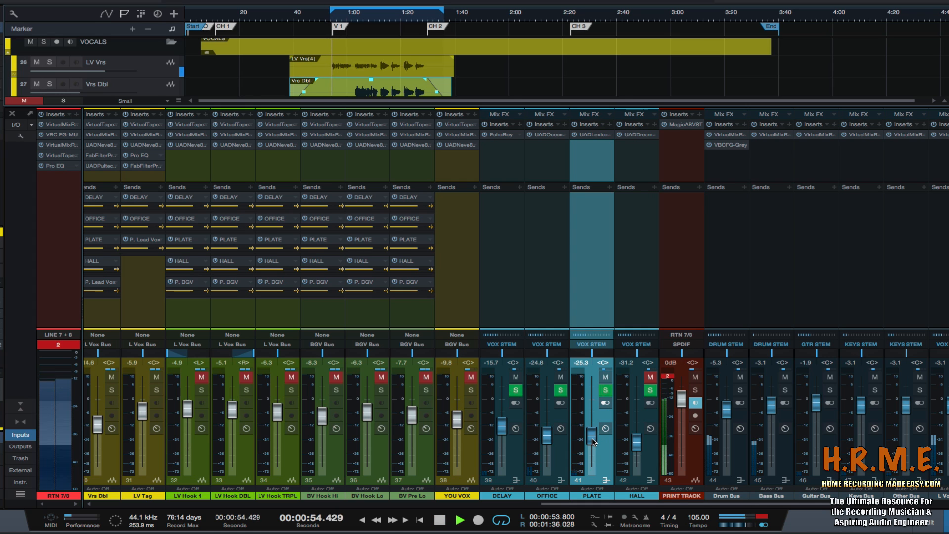
drag(593, 436, 593, 422)
key(space)
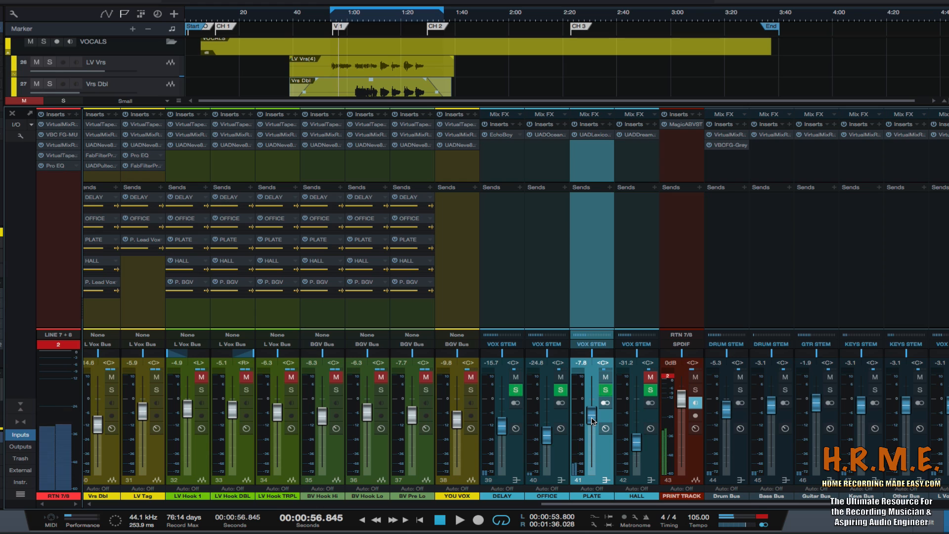
drag(592, 420, 593, 443)
- Resume the verse with the PLATE fader at about -25.7 dB, comparing the channel muted and unmuted
key(space)
drag(593, 444, 592, 442)
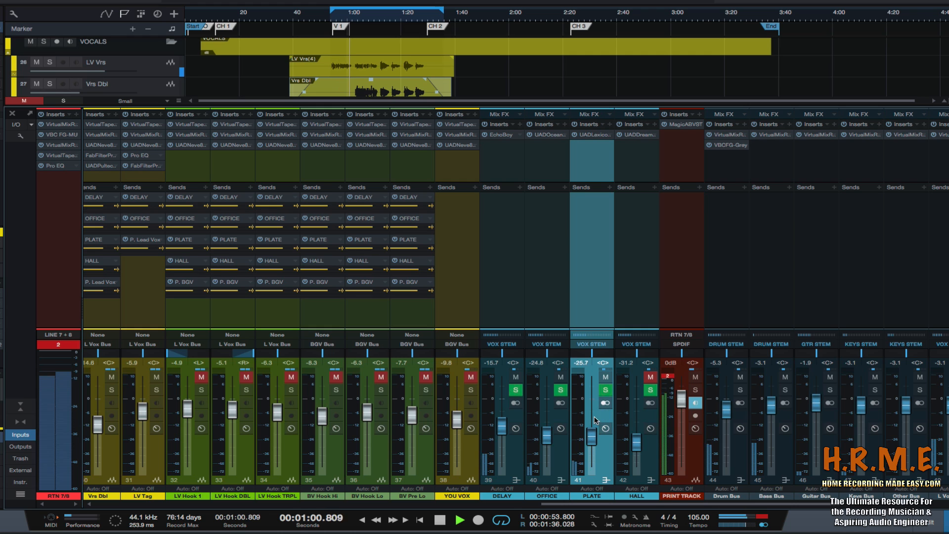
click(606, 378)
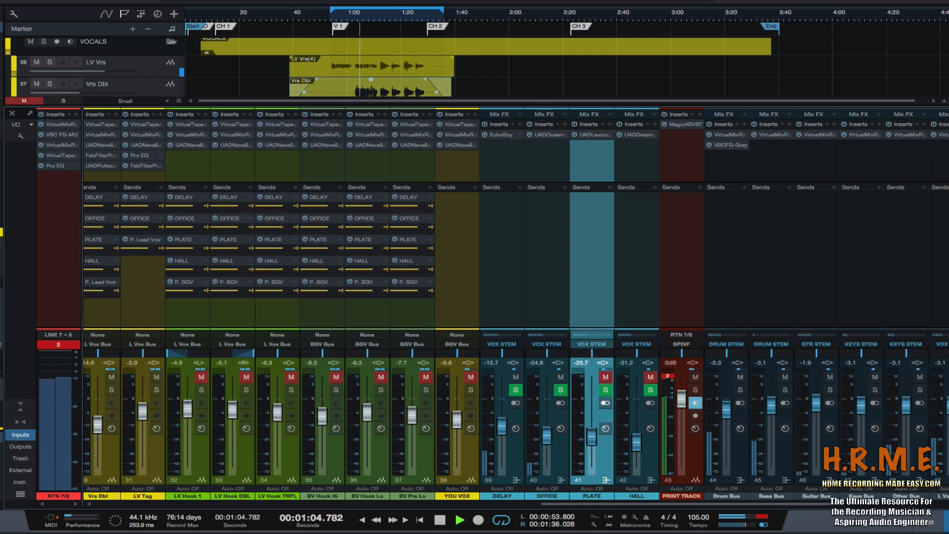
click(606, 378)
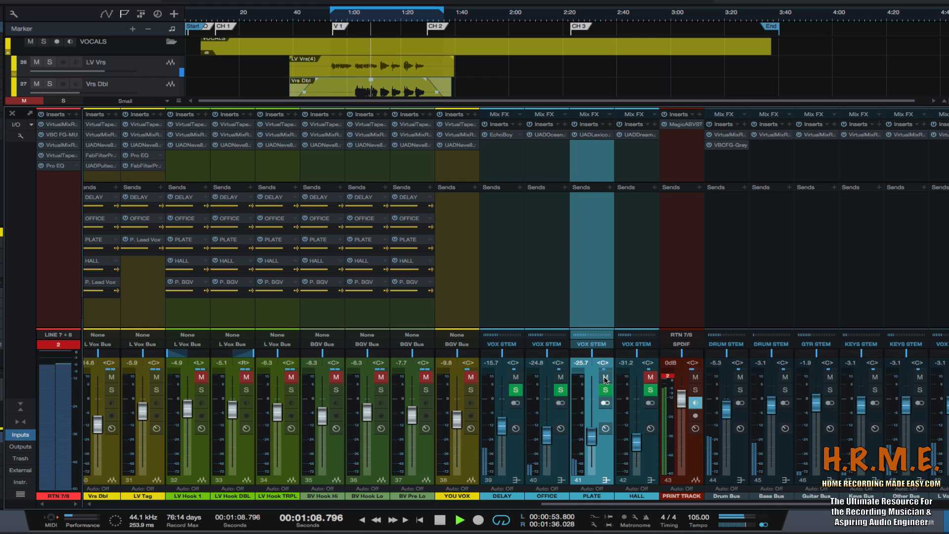
- Clear the clip indicator on the RTN 7/8 input channel and select the PLATE channel again
click(69, 352)
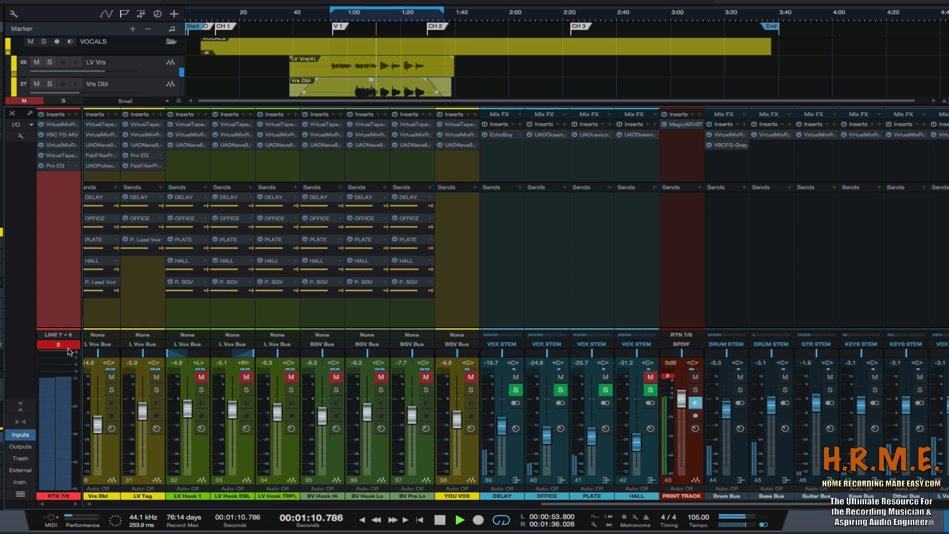
click(69, 345)
click(589, 458)
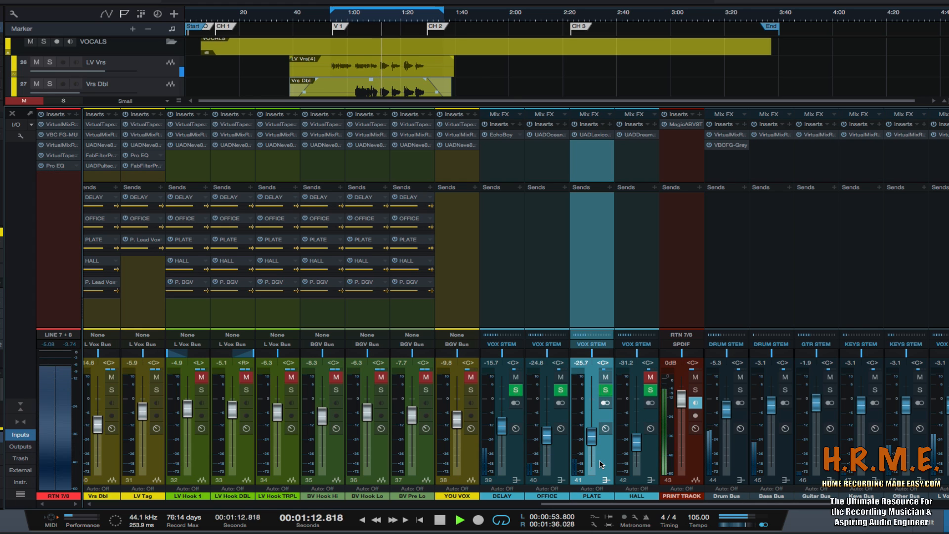
- Compare the verse with PLATE muted and unmuted, stop playback and set its fader to about -27.1 dB
click(606, 378)
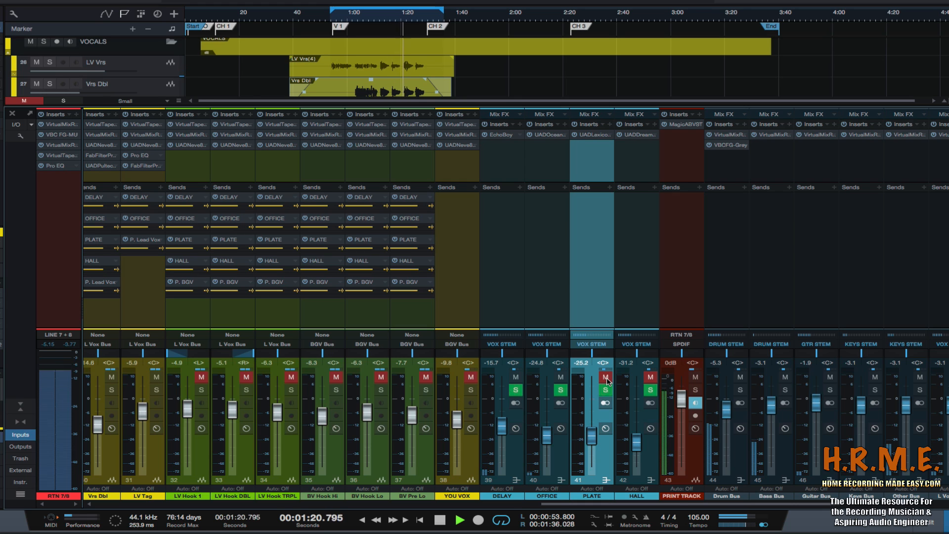
click(606, 378)
drag(588, 440, 588, 438)
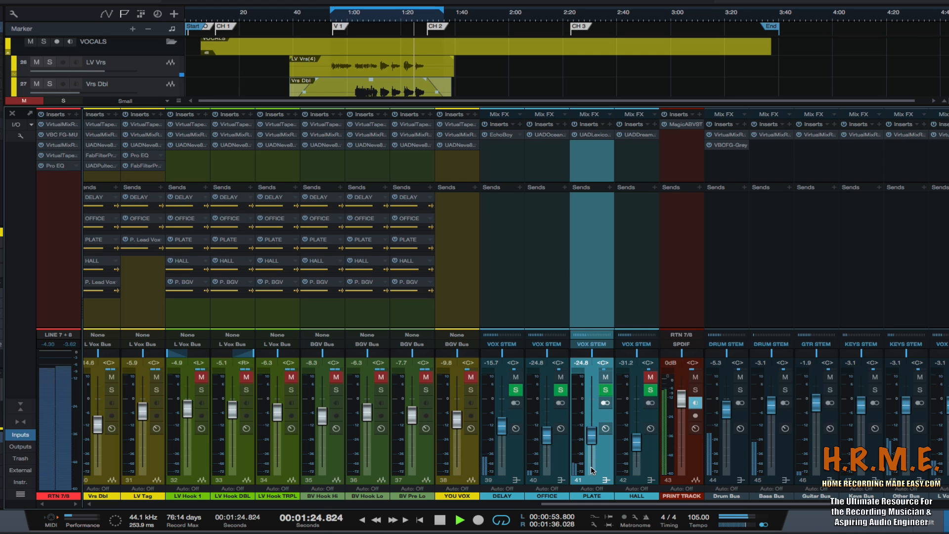
key(space)
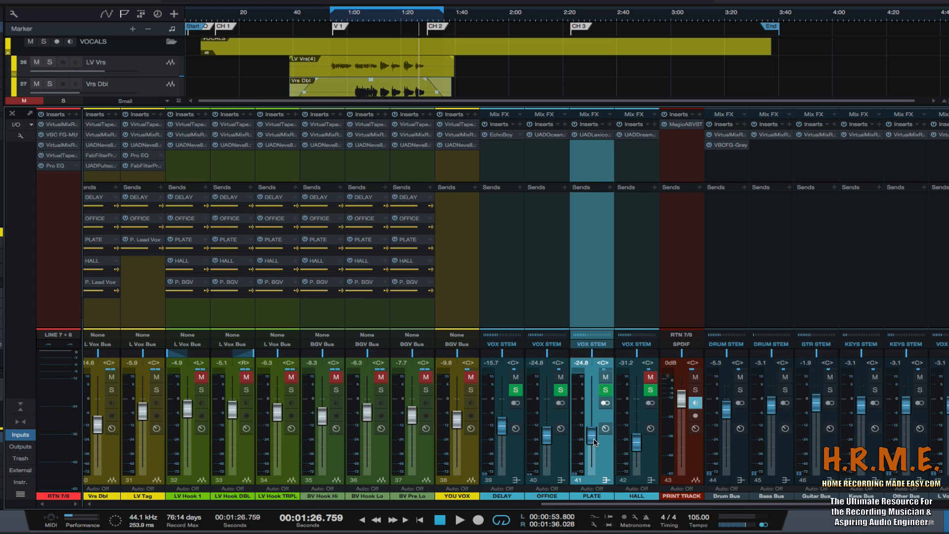
drag(593, 441, 592, 444)
- Unmute the HALL channel and examine the settings of its UAD DreamVerb insert with the DAVE'S HALL preset
mouse_move(529, 454)
click(650, 466)
click(650, 378)
click(639, 135)
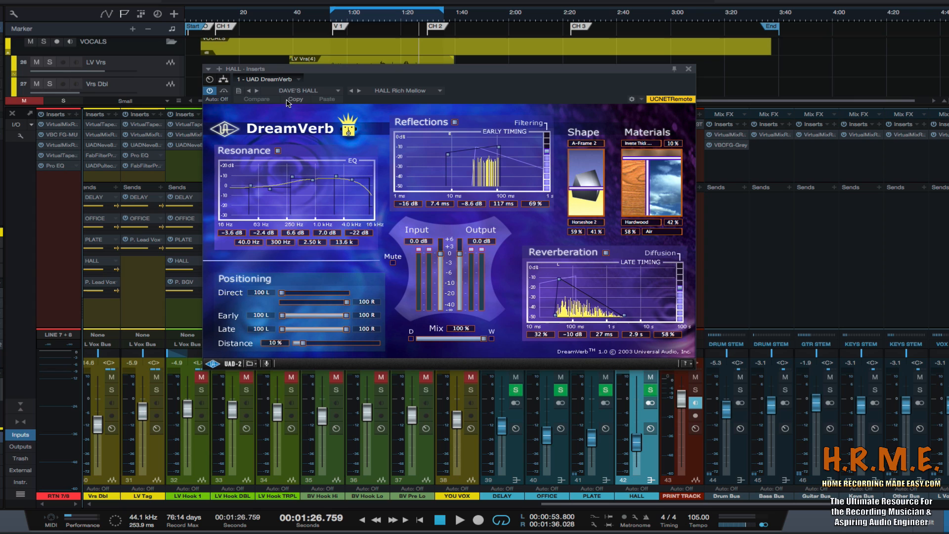
click(689, 70)
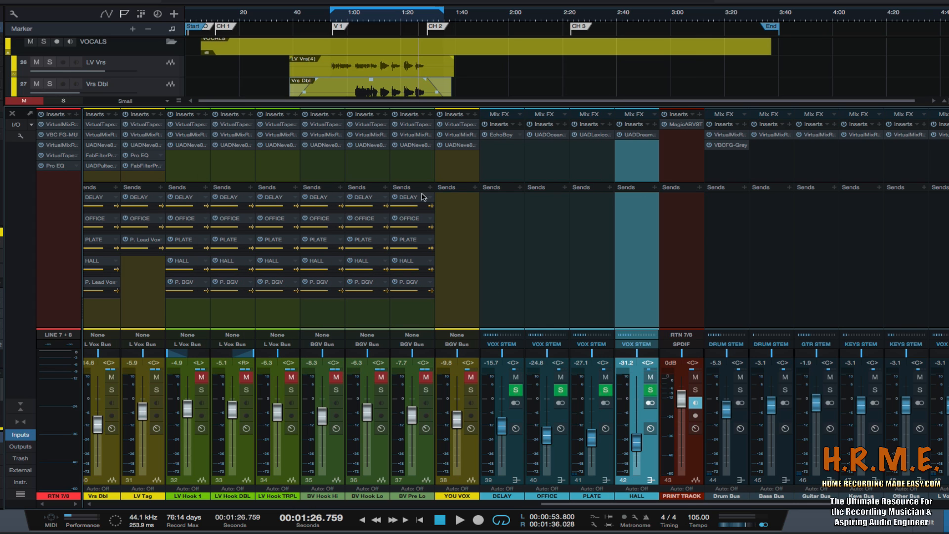
- Audition the HALL reverb from the start of the verse with its fader raised to about -0.1 dB, and pull the fader back down
click(335, 16)
key(space)
drag(637, 444, 636, 404)
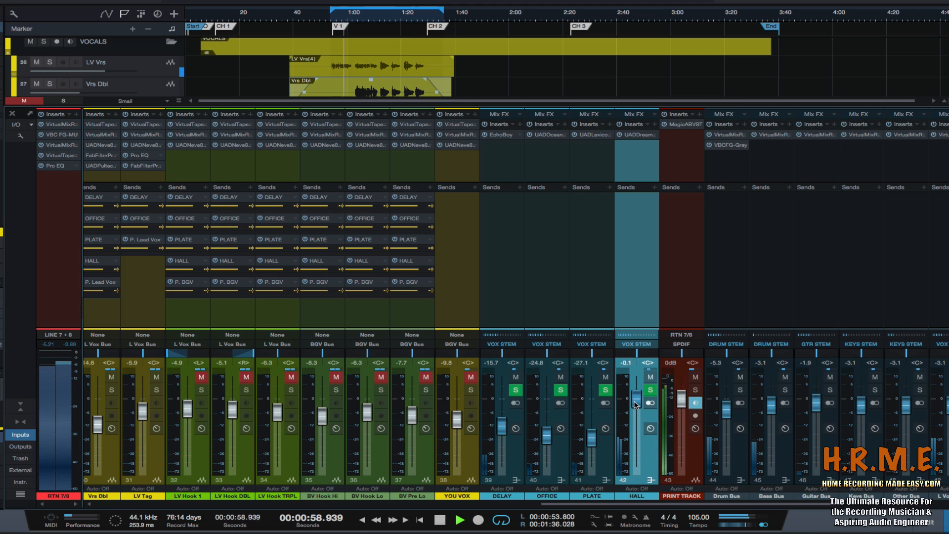
key(space)
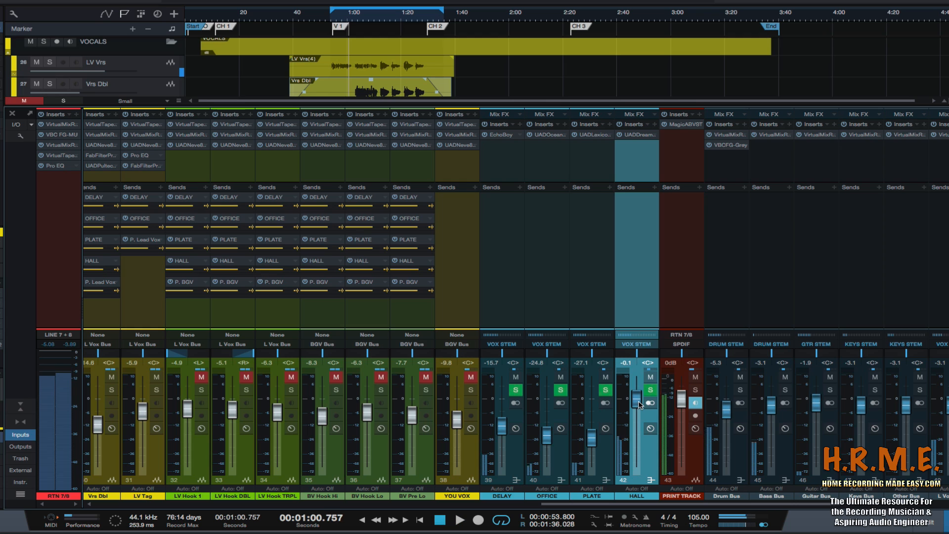
drag(639, 405, 637, 443)
- Check the HALL channel's DreamVerb insert during playback, stop, and lower the HALL fader to about -31.3 dB
key(space)
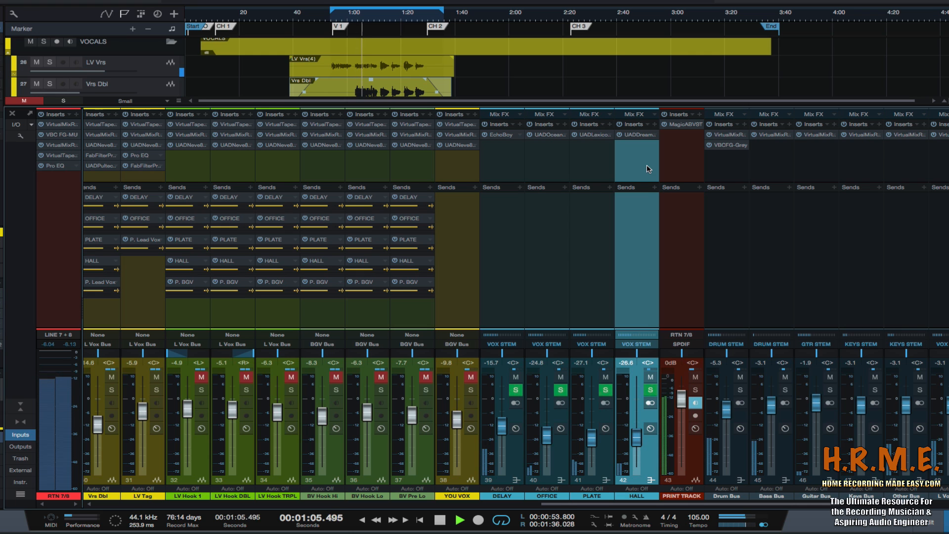
click(640, 135)
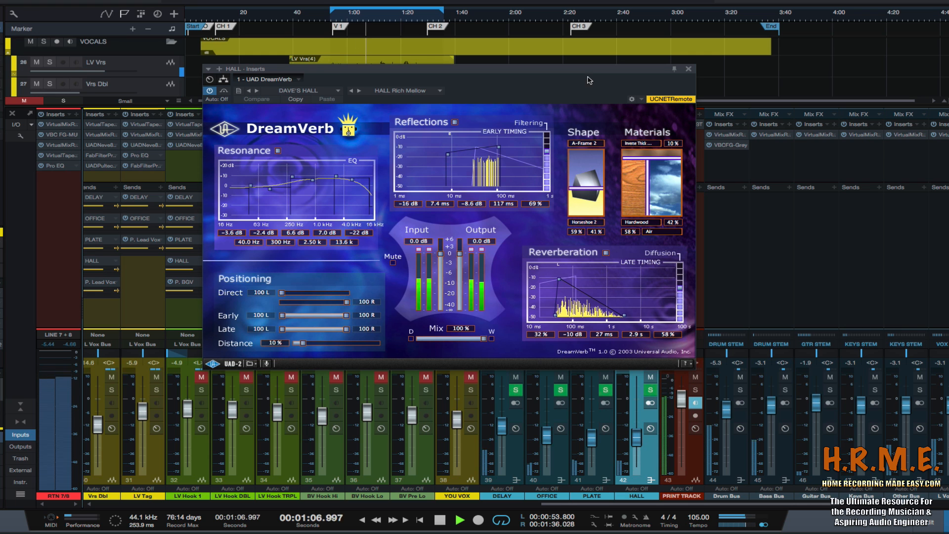
click(692, 69)
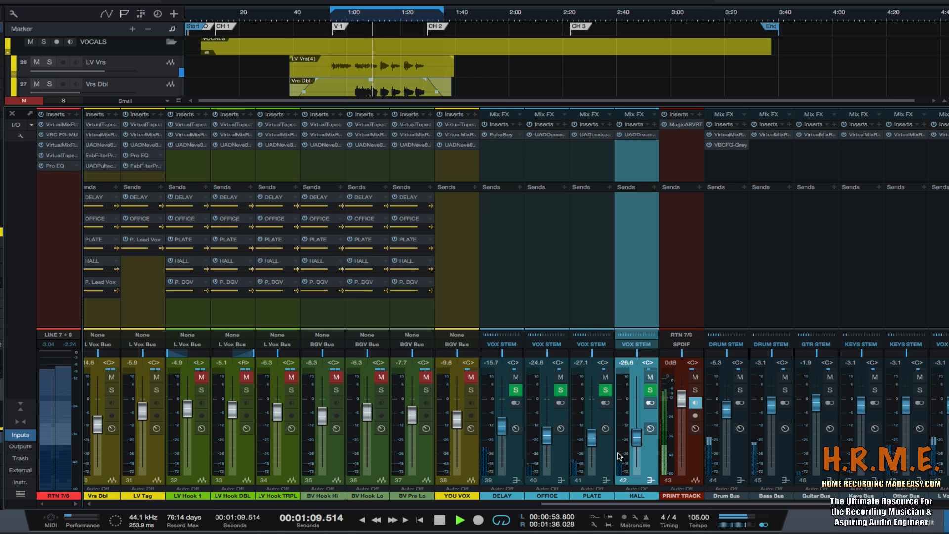
key(space)
drag(637, 439, 637, 451)
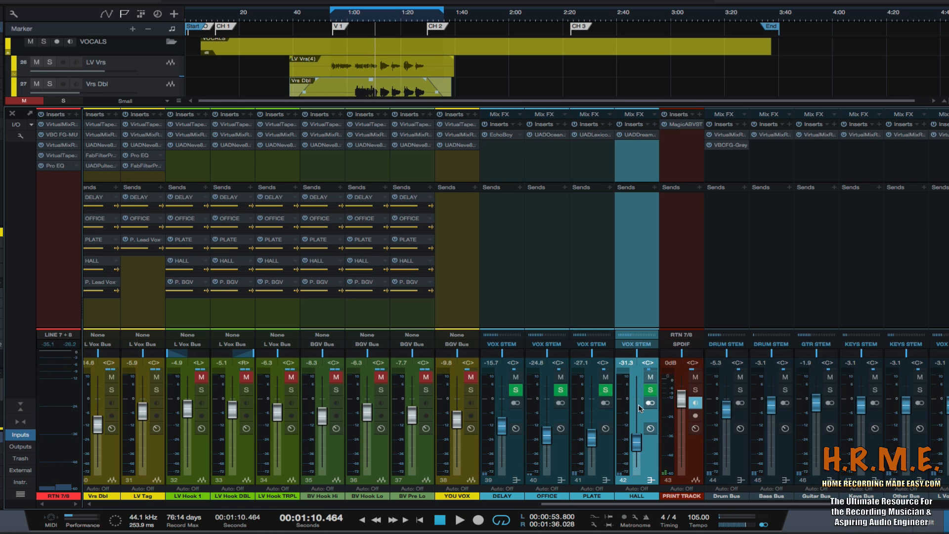
- Compare the verse with HALL muted, unmuted and raised to about -28.1 dB, and settle its fader at about -31.8 dB
key(space)
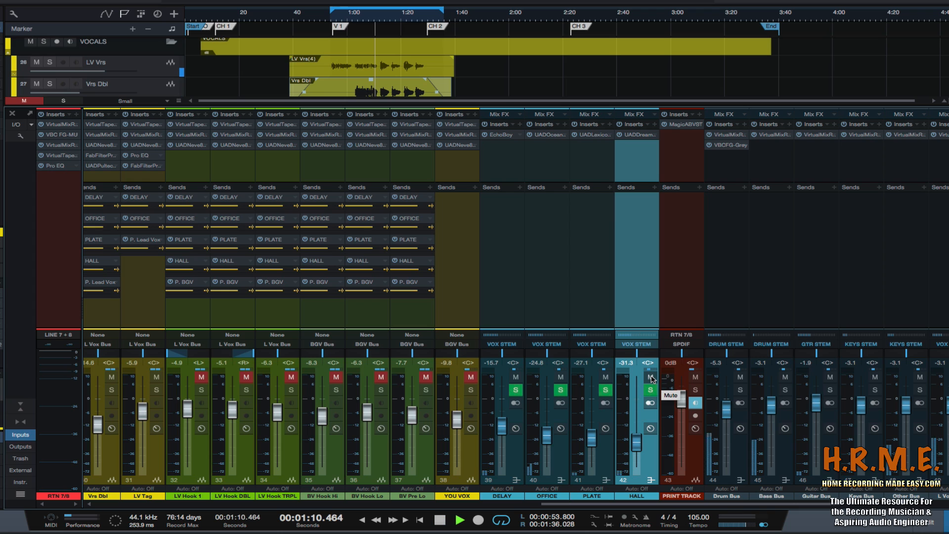
click(651, 378)
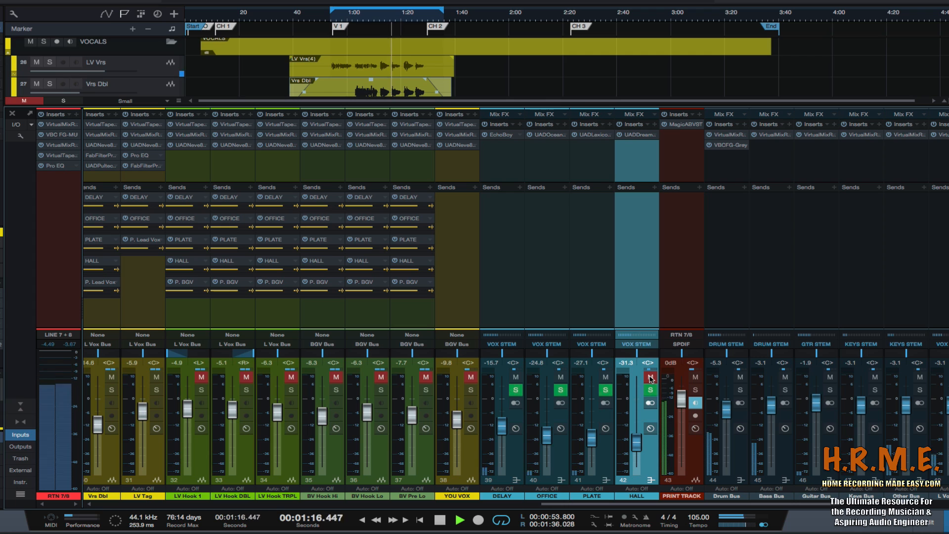
click(650, 378)
drag(631, 440, 633, 436)
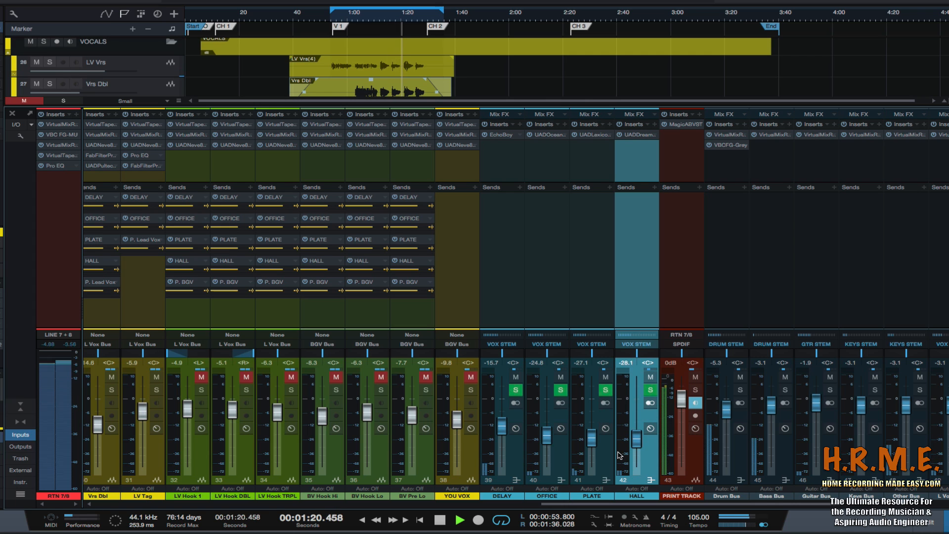
key(space)
drag(637, 439, 637, 444)
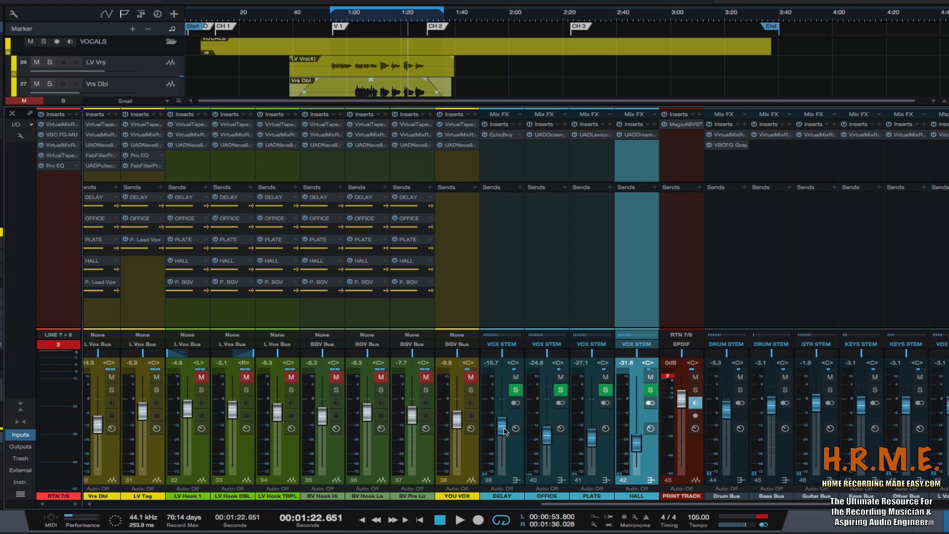
- Raise the DELAY channel's fader to about -14.5 dB and bring the lead vocal channels into view beside the effects channels
drag(502, 431, 504, 428)
drag(557, 504, 525, 504)
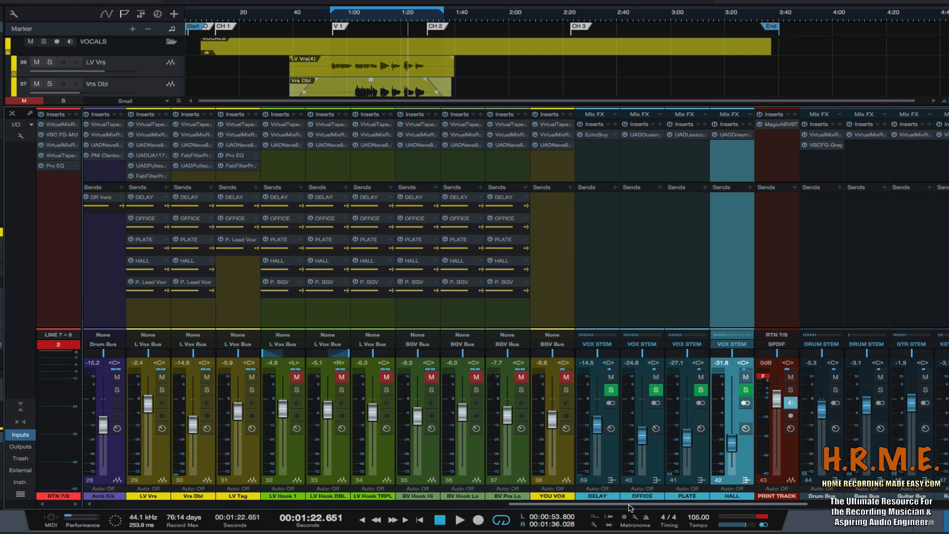
drag(631, 506, 643, 507)
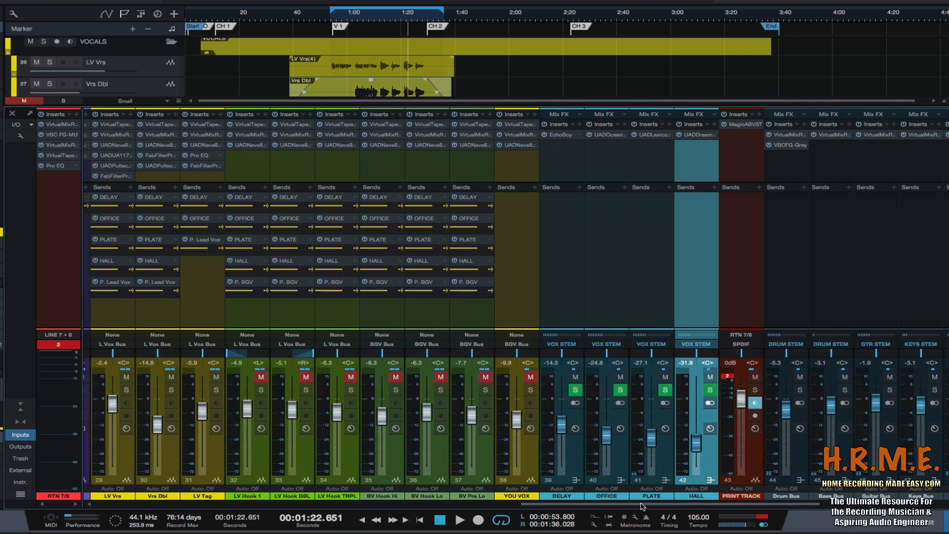
- Mute the DELAY, OFFICE, PLATE and HALL channels together, and extend the loop start back to about 49.334 s with playback cued before the verse
click(581, 460)
shift+click(708, 467)
click(710, 378)
drag(331, 14, 319, 14)
click(323, 18)
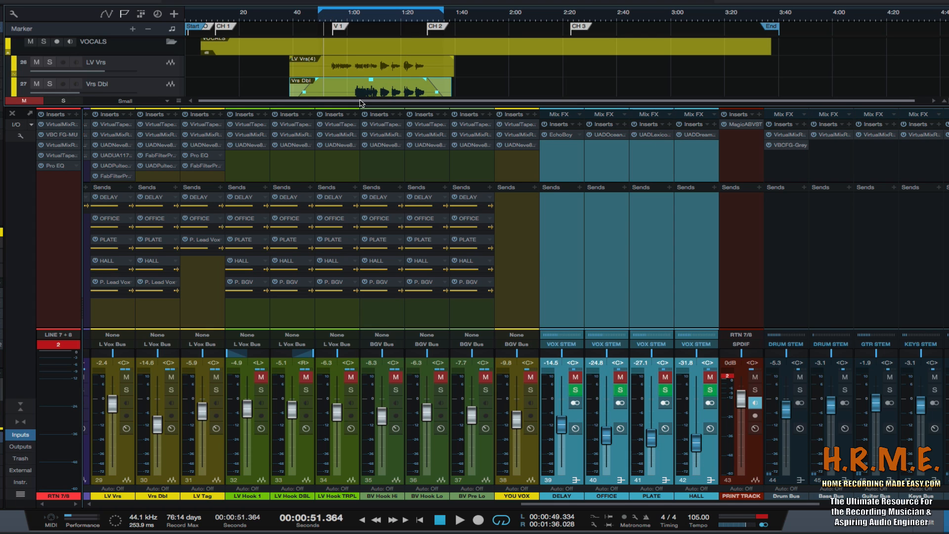
- Play the verse dry, clear the PRINT TRACK clip indicator, and unmute the four effects channels together to compare
key(space)
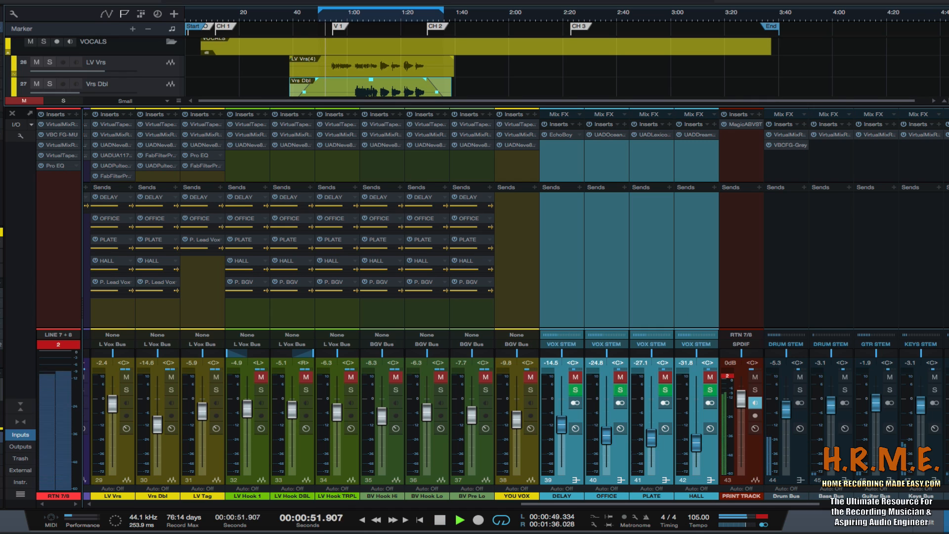
click(727, 377)
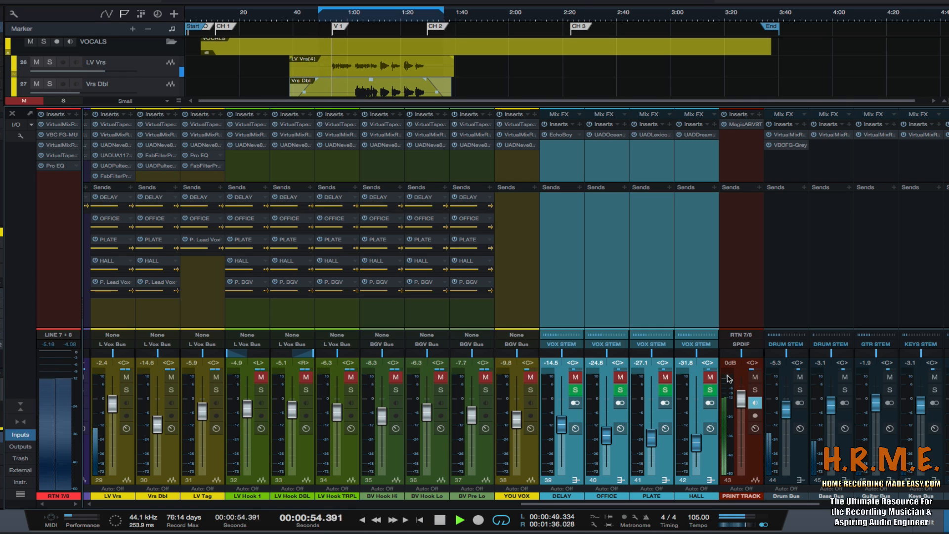
click(574, 378)
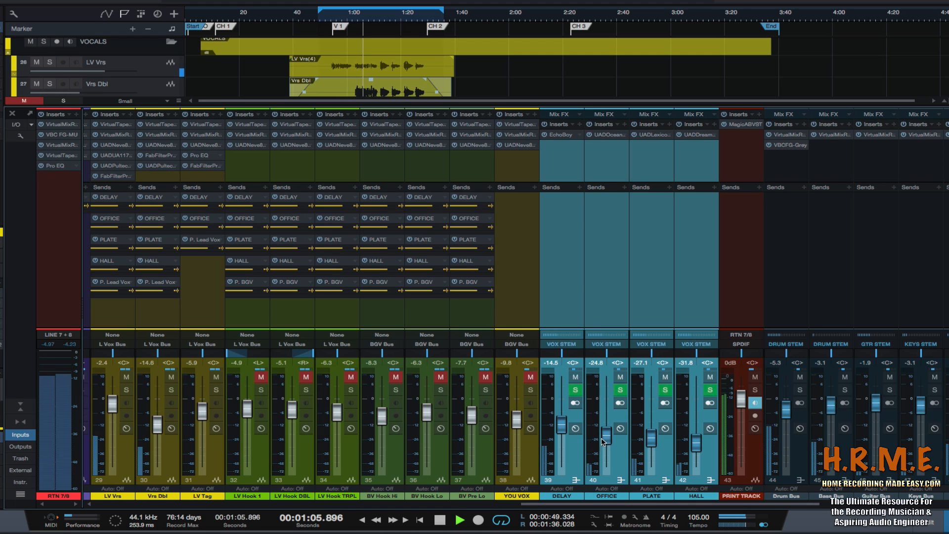
- Lower the effects faders to about -16.3 dB on DELAY, -25.7 on OFFICE, -29.0 on PLATE and -32.7 on HALL, and save the song
scroll(607, 441, down, 3)
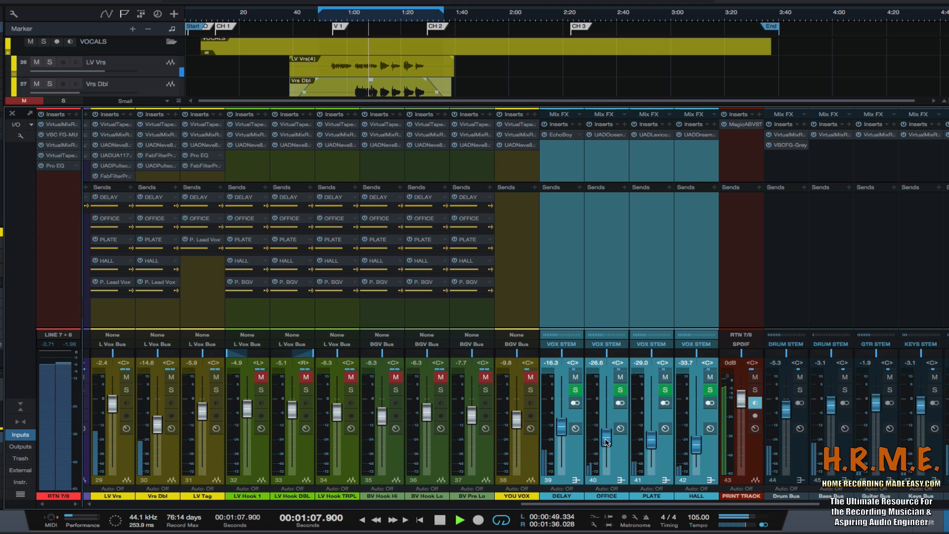
click(654, 440)
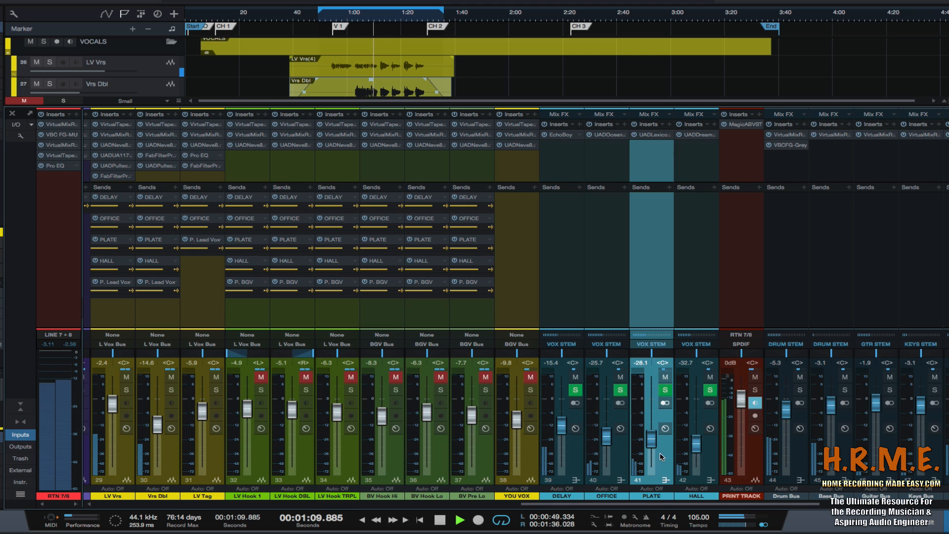
drag(655, 439, 655, 440)
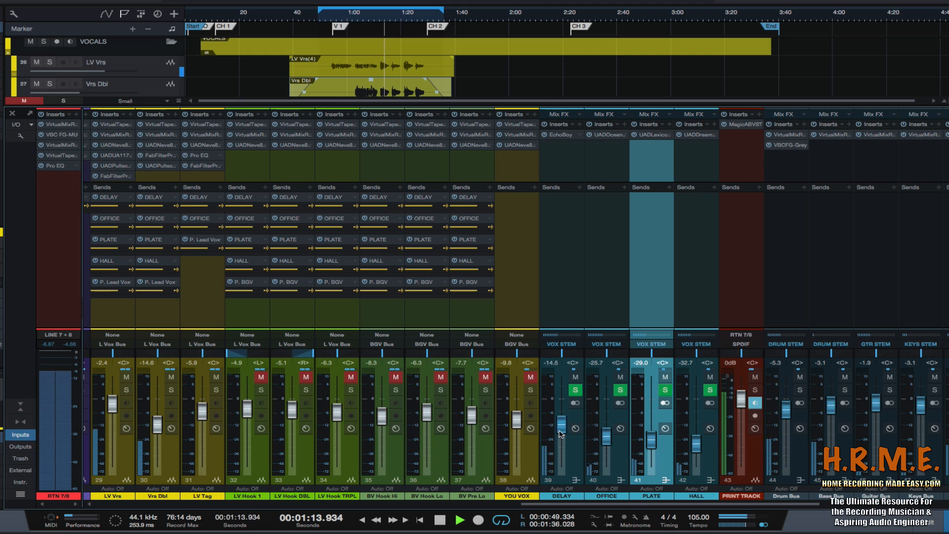
drag(561, 435, 562, 437)
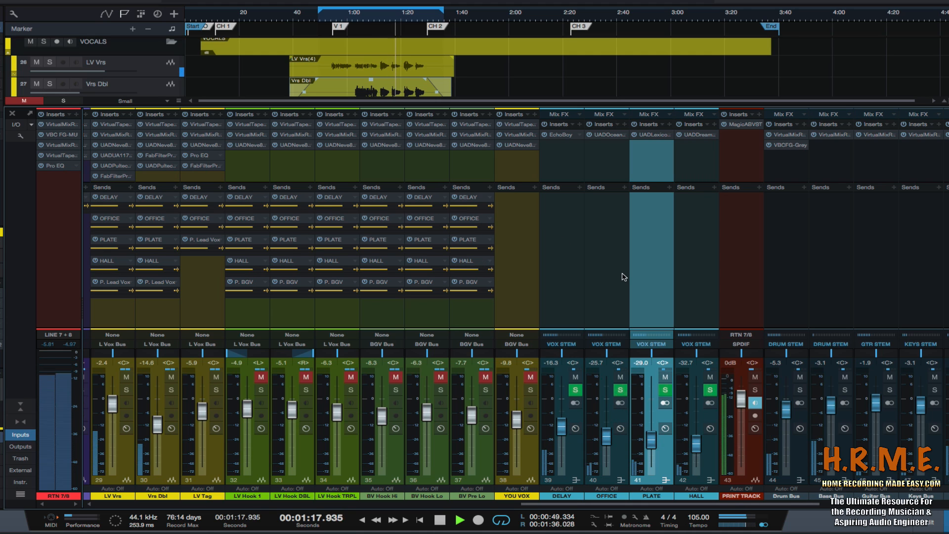
key(space)
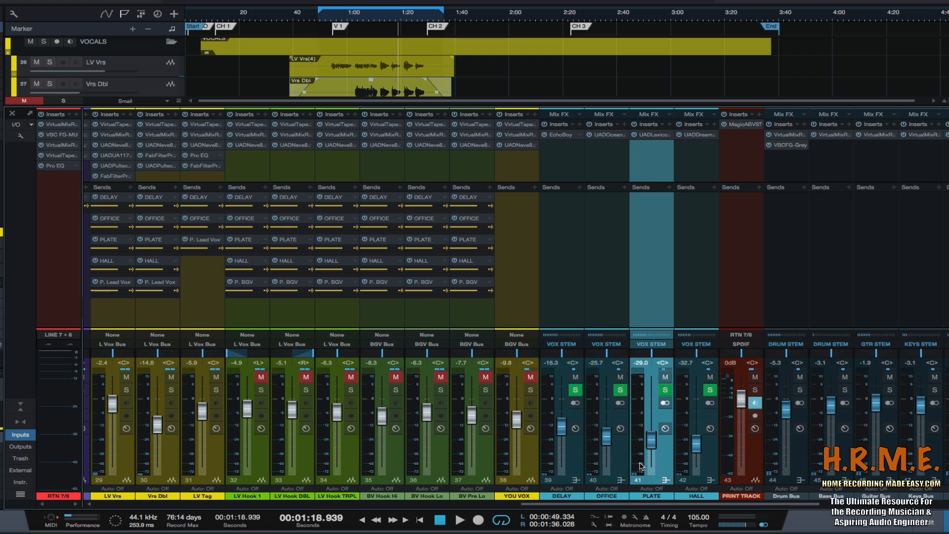
key(super+s)
- Reduce the mixer's height to show all the vocal tracks in the arrangement, and select the BV Pre Lo track
drag(573, 507, 585, 506)
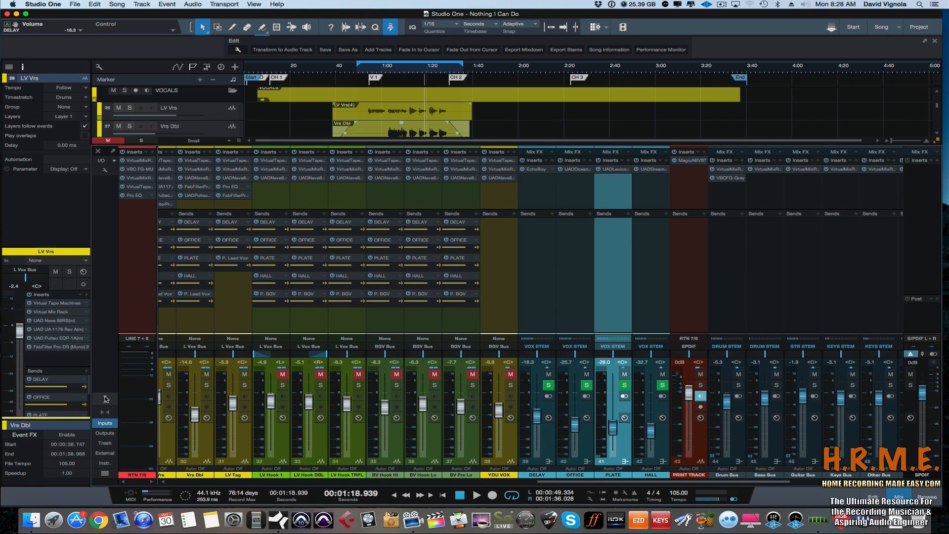
click(106, 399)
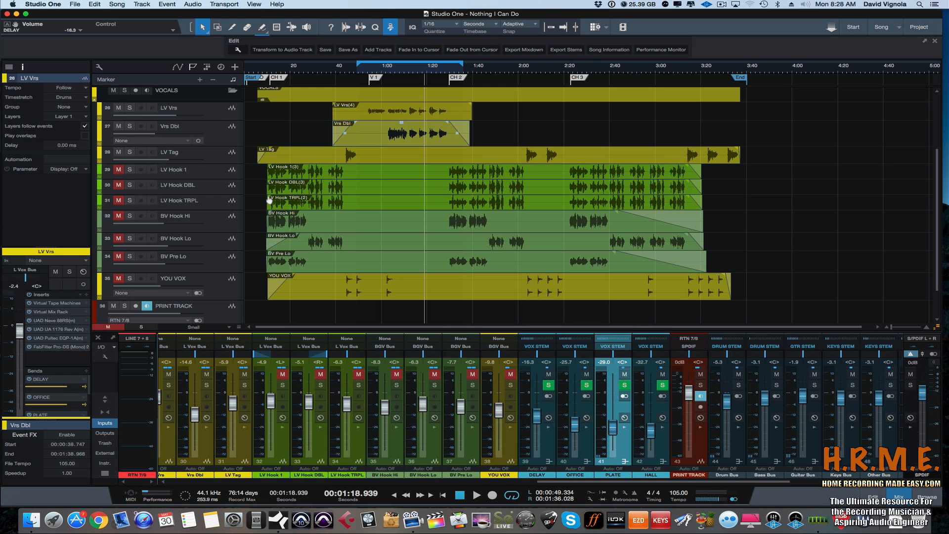
click(213, 245)
click(212, 262)
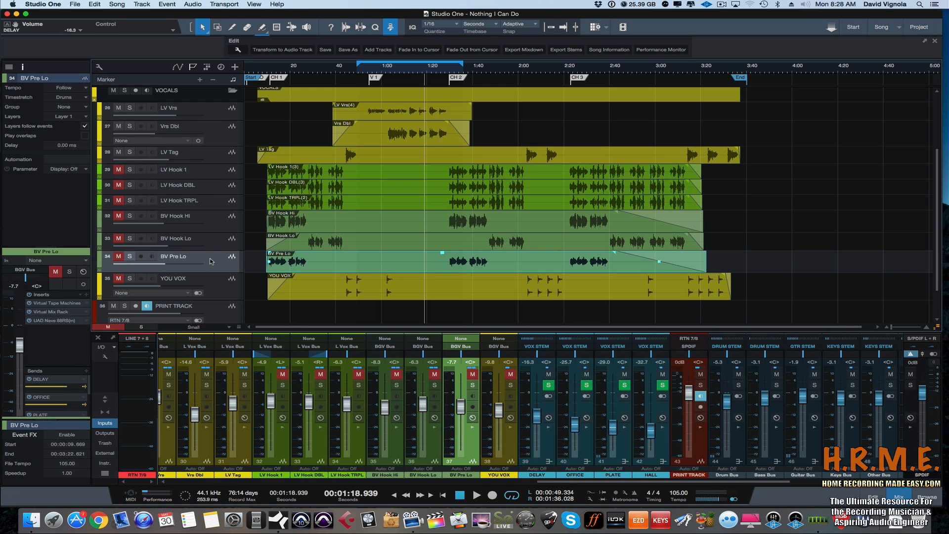